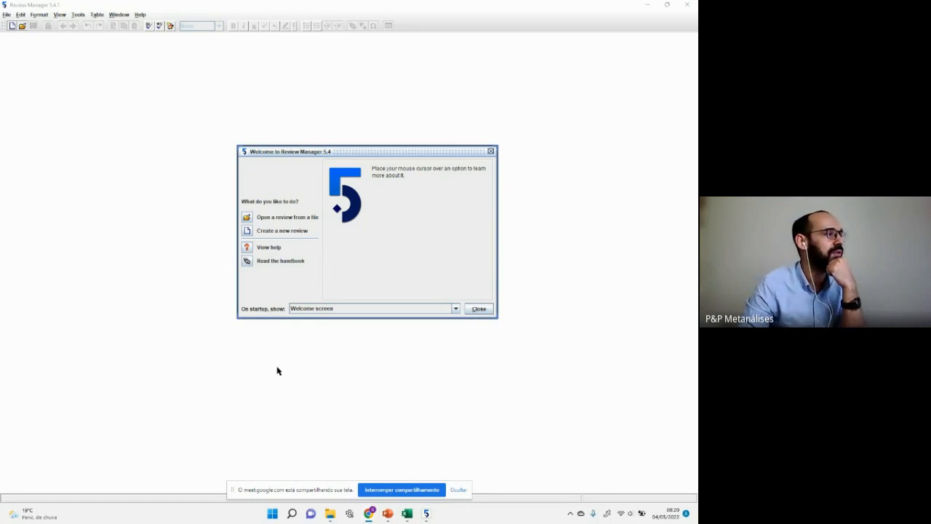
Step: Launch the new-review wizard, dismiss the Chrome notification, and keep Intervention review as the type
click(280, 233)
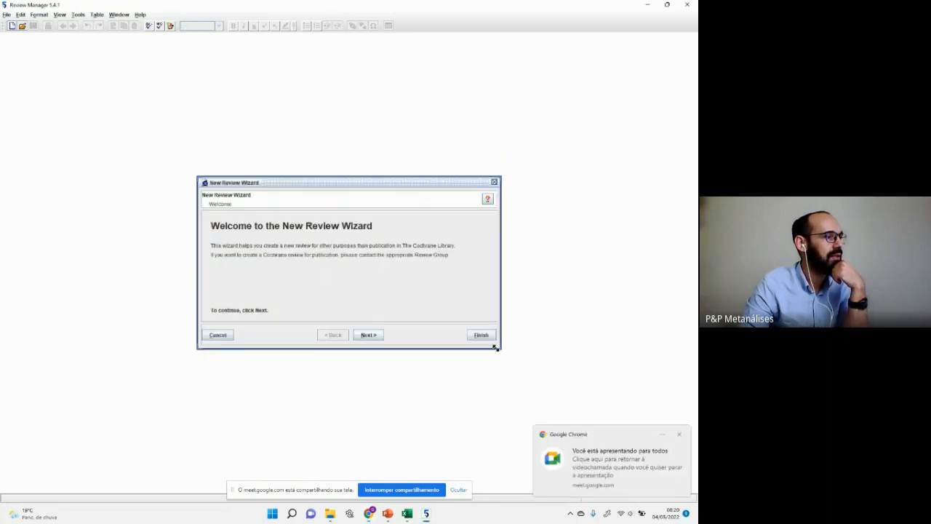
click(680, 436)
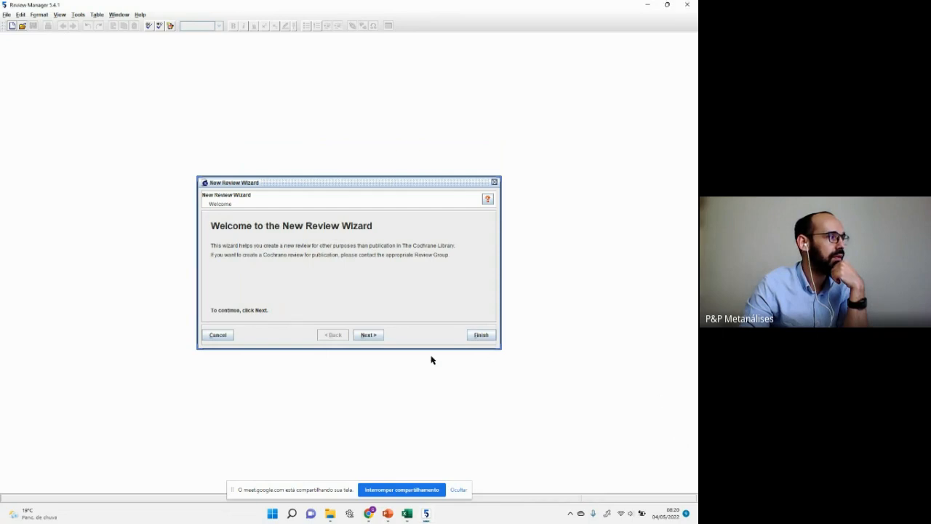
click(369, 335)
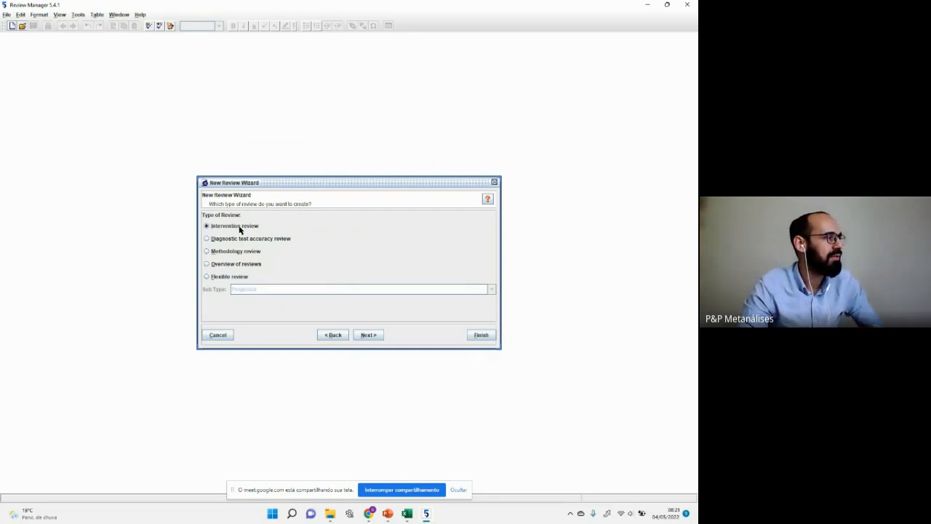
click(372, 337)
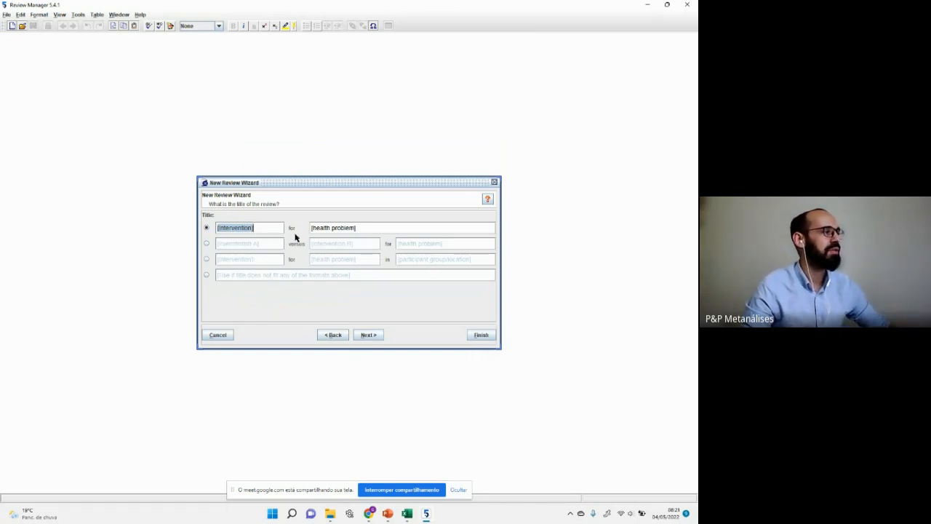
Step: Title the review 'Privação de sono for Anxiety in Rodents' in the intervention-for-problem-in-population format
click(207, 244)
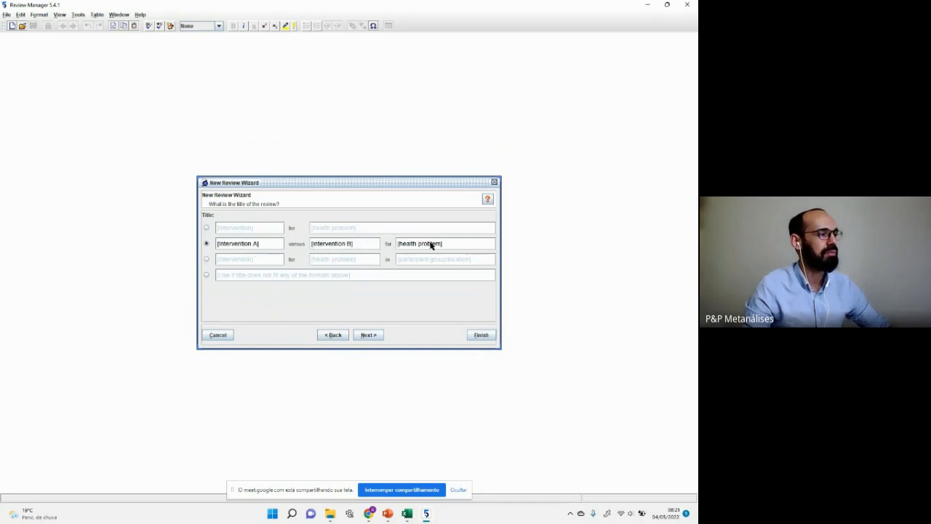
click(207, 259)
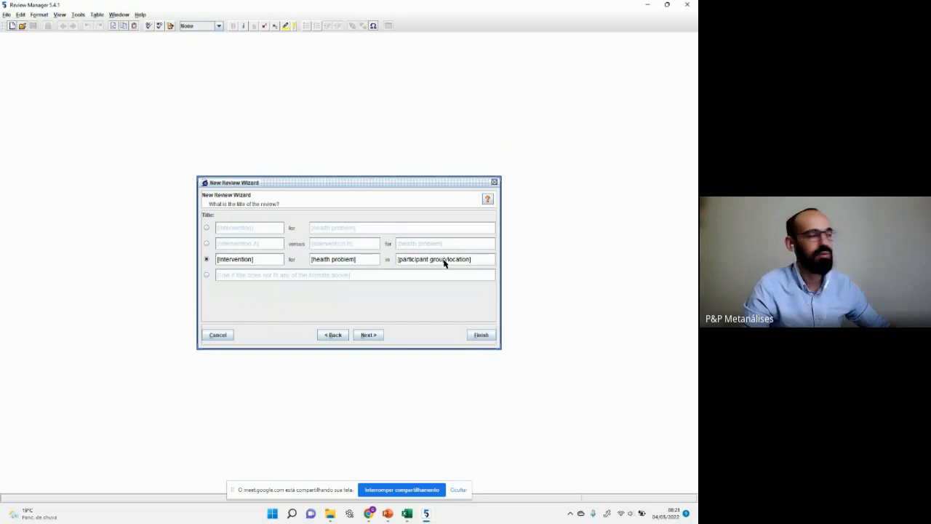
click(269, 261)
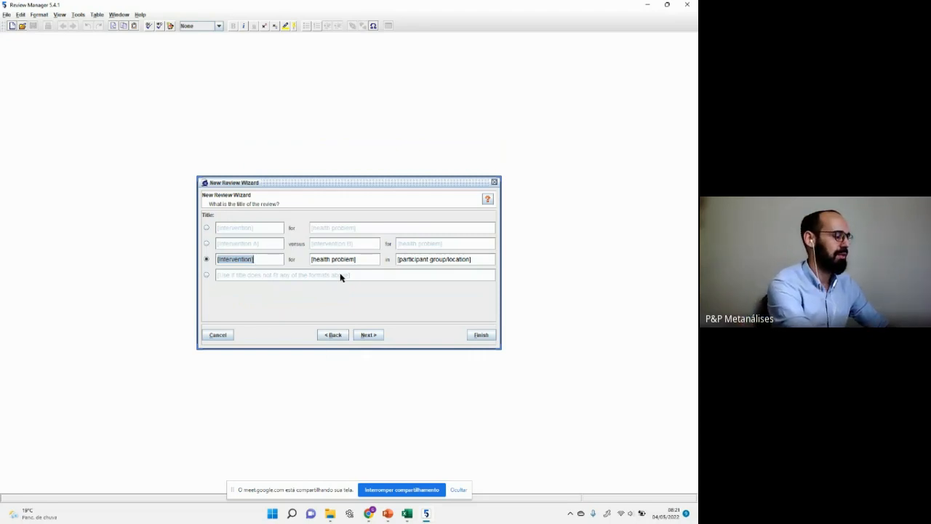
text(Pri)
key(BackSpace)
key(BackSpace)
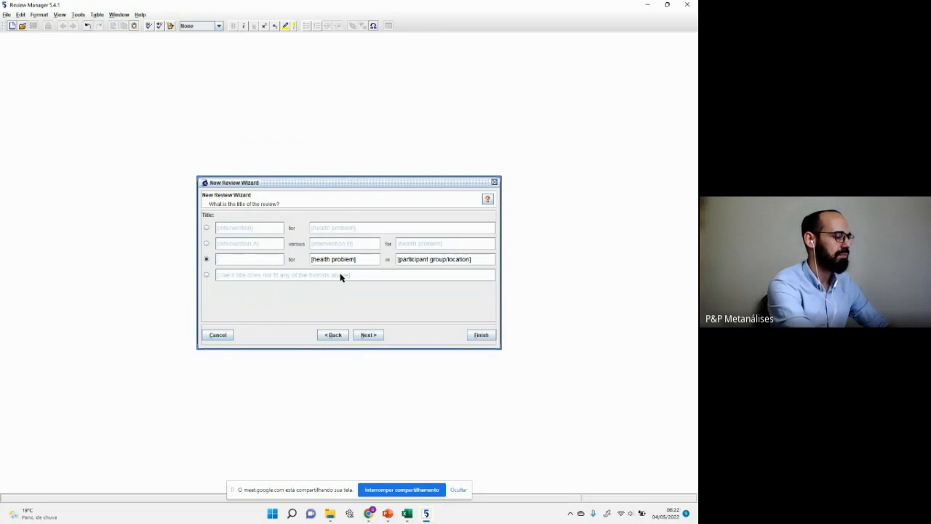
text(Privação)
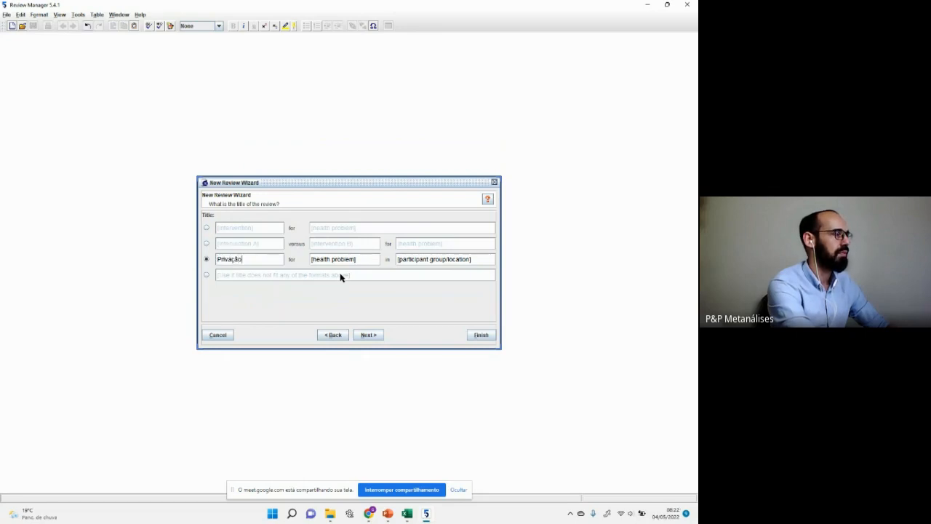
text( de sono)
key(Tab)
text(An)
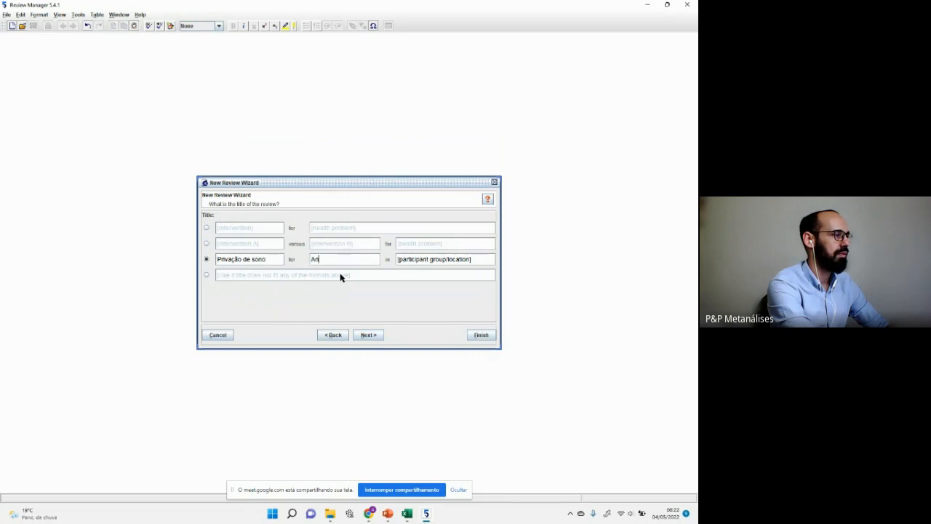
text(xiety)
key(Tab)
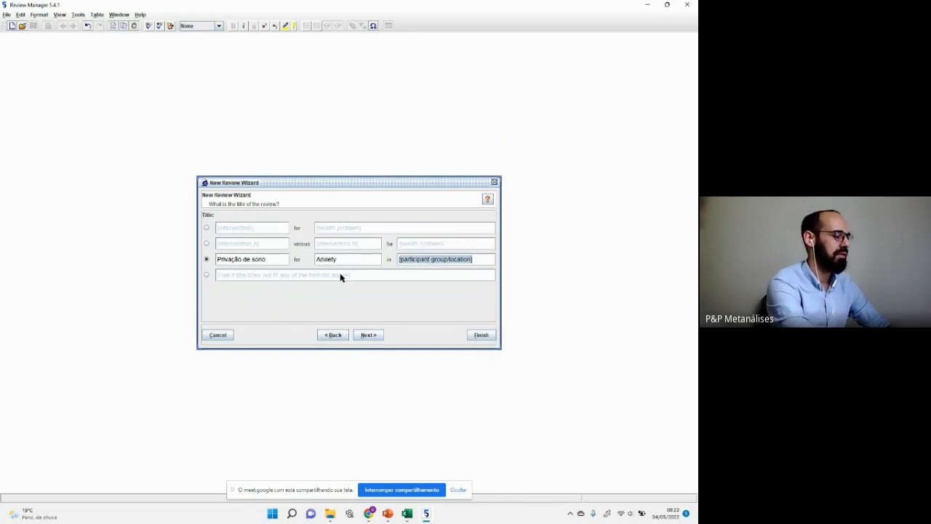
text(Rodents)
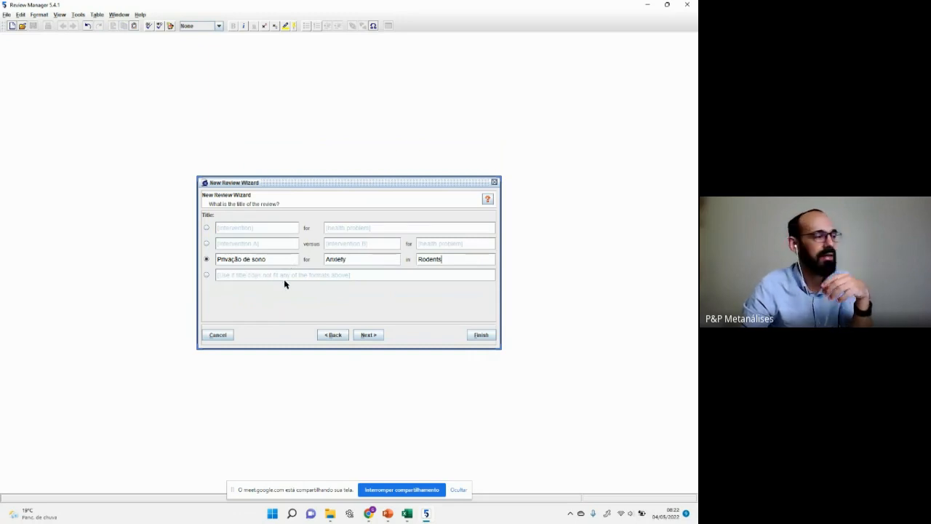
Step: Set the review stage to Full review and finish the wizard
click(369, 335)
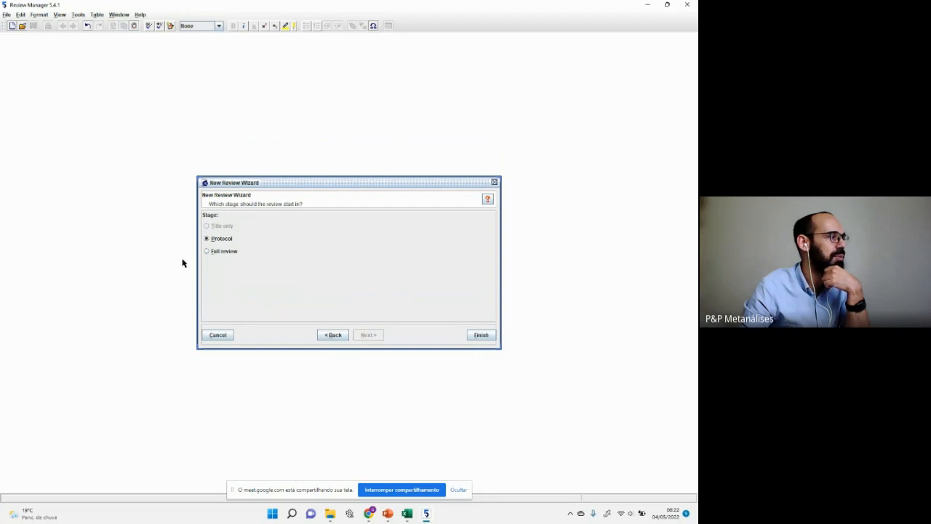
click(208, 252)
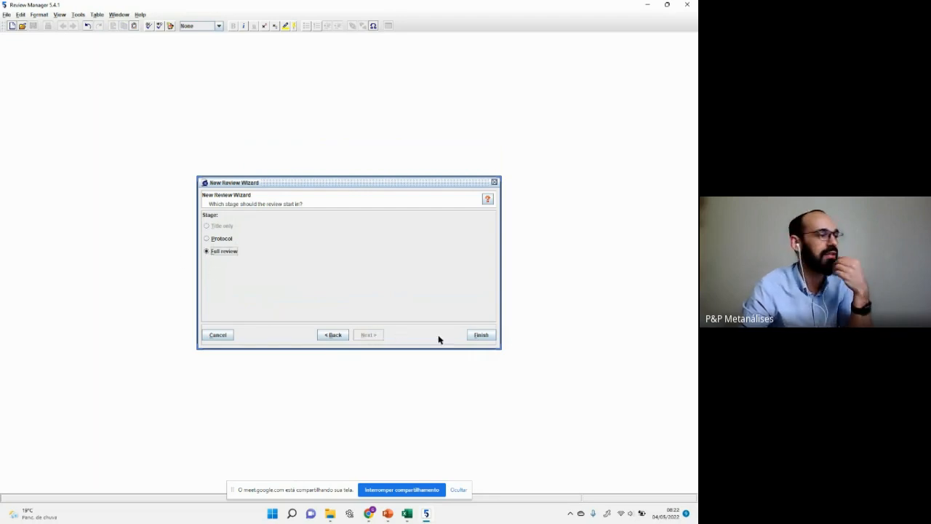
click(483, 335)
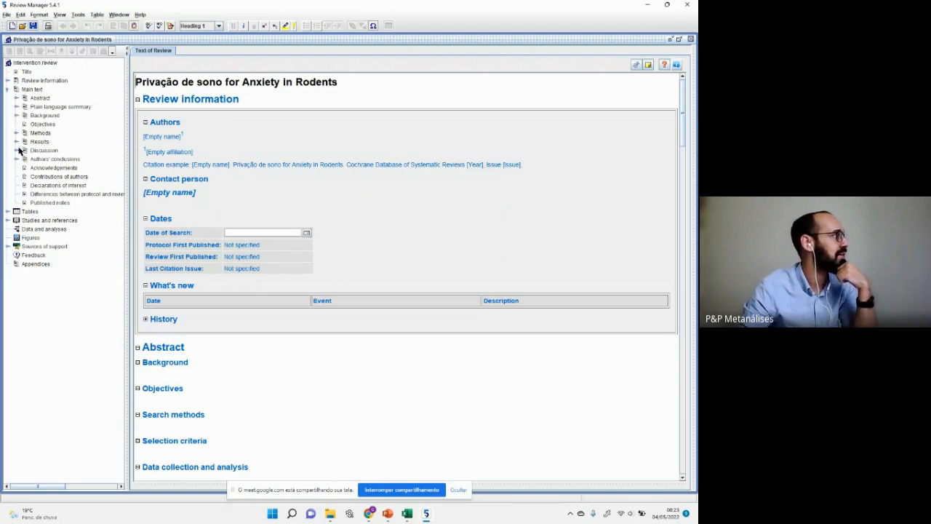
Step: Collapse Main text, expand Studies and references and References to studies, and select Included studies
click(6, 89)
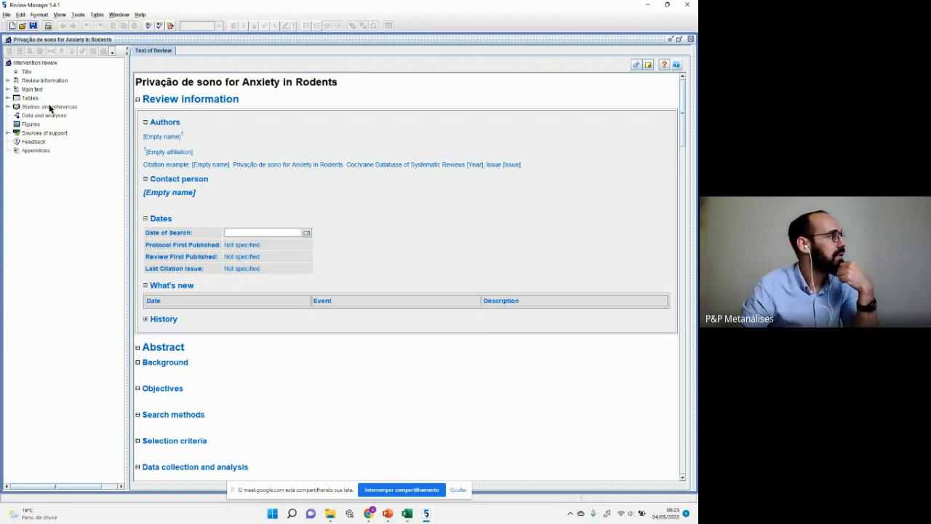
click(8, 107)
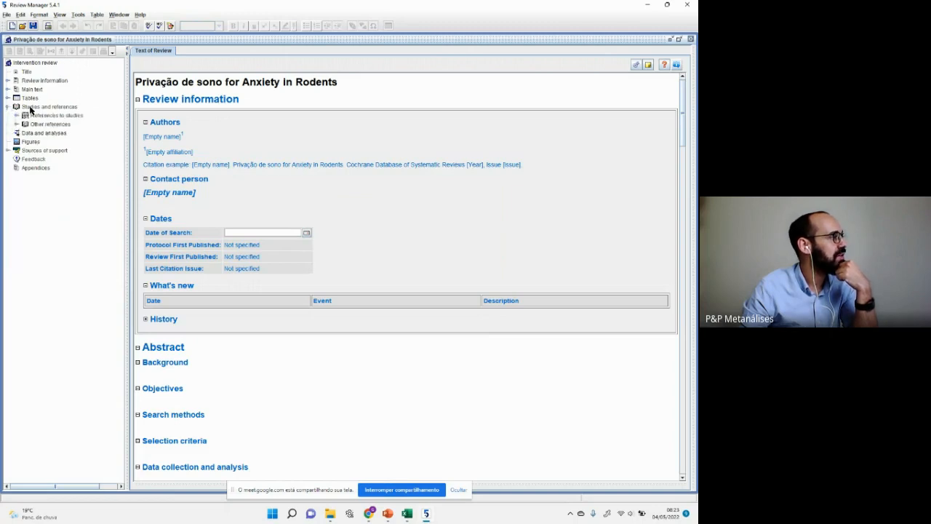
click(16, 115)
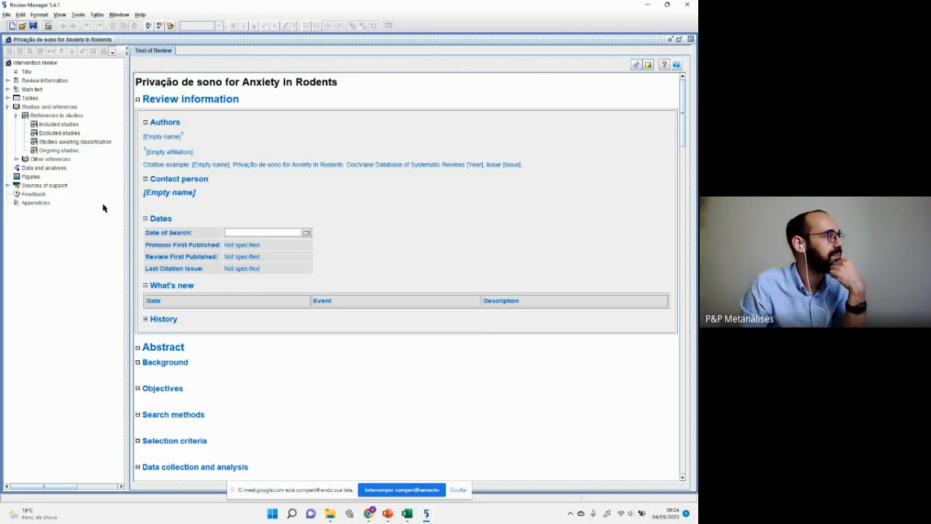
click(51, 125)
Step: Open the New Study Wizard from Included studies, snap Review Manager left, and switch to Excel
right_click(51, 127)
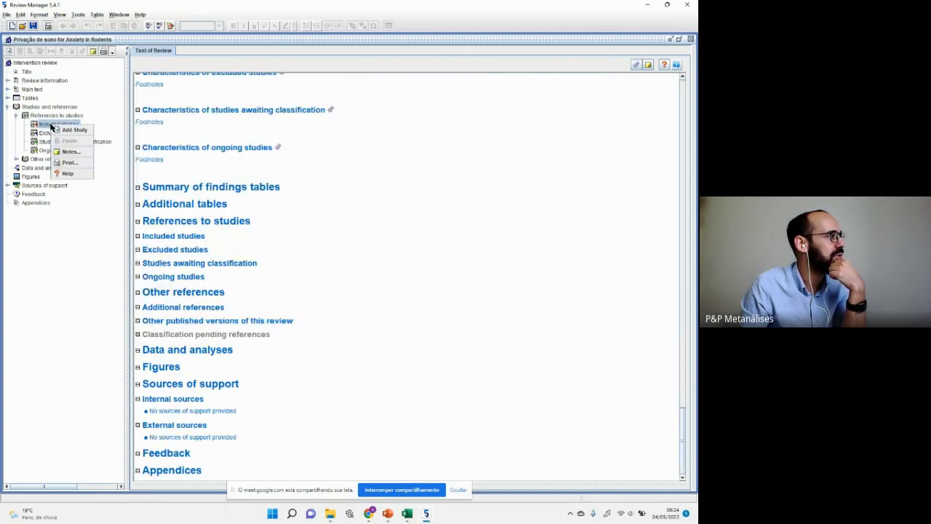
click(72, 130)
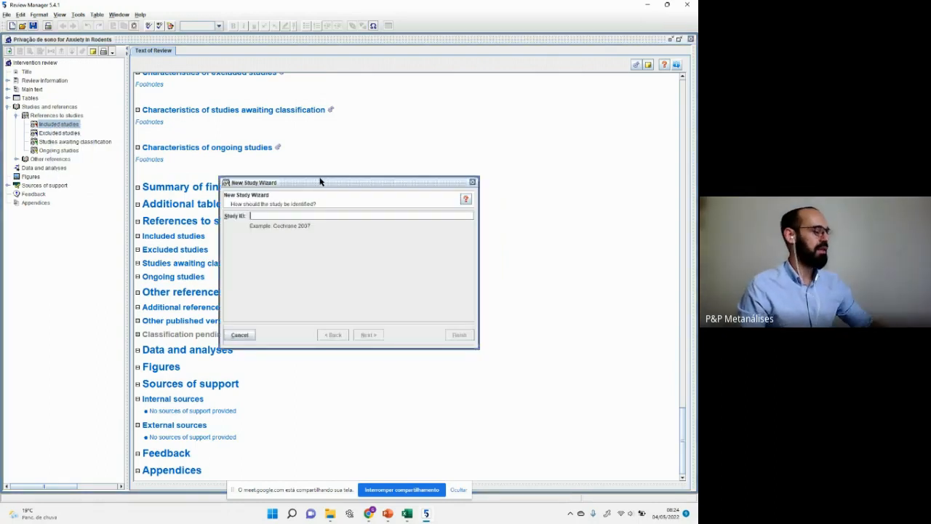
key(super+Left)
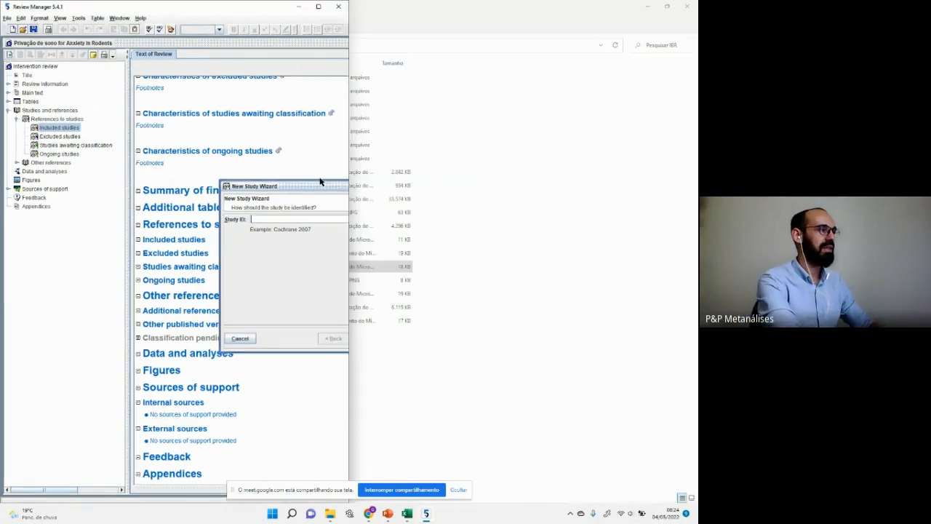
drag(307, 190, 125, 186)
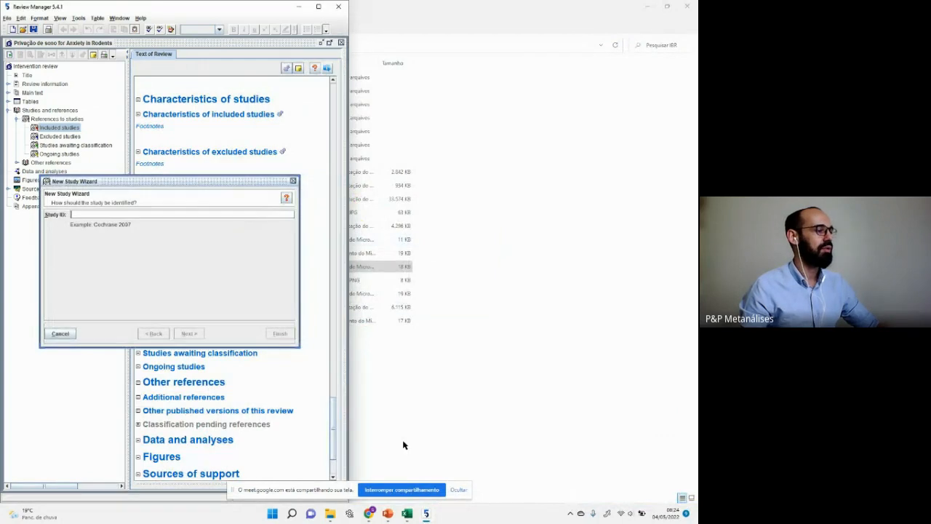
click(406, 514)
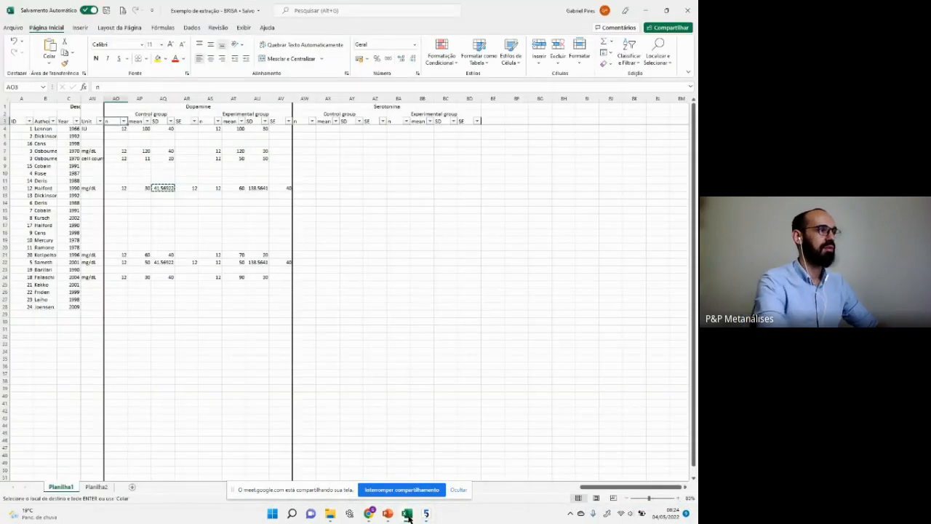
Step: Maximize Excel and filter column U to keep only rows with value 1
key(super+Right)
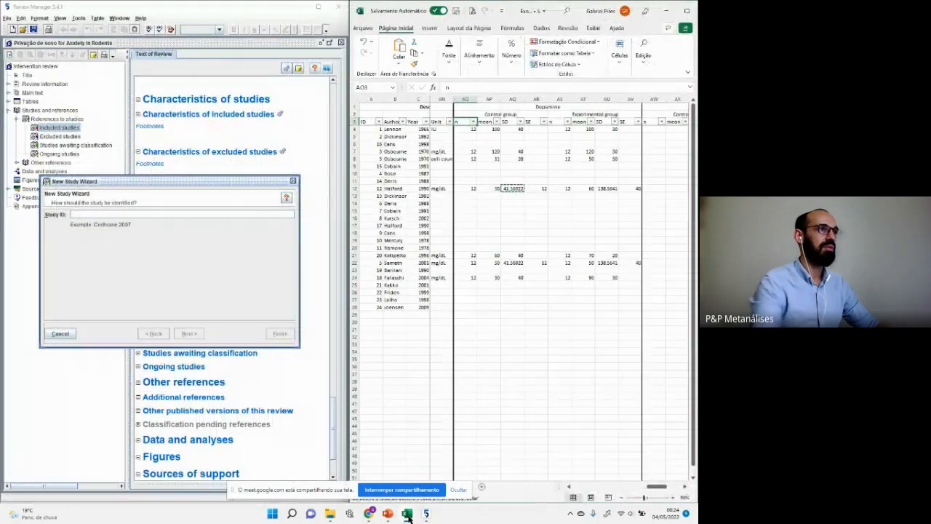
click(666, 11)
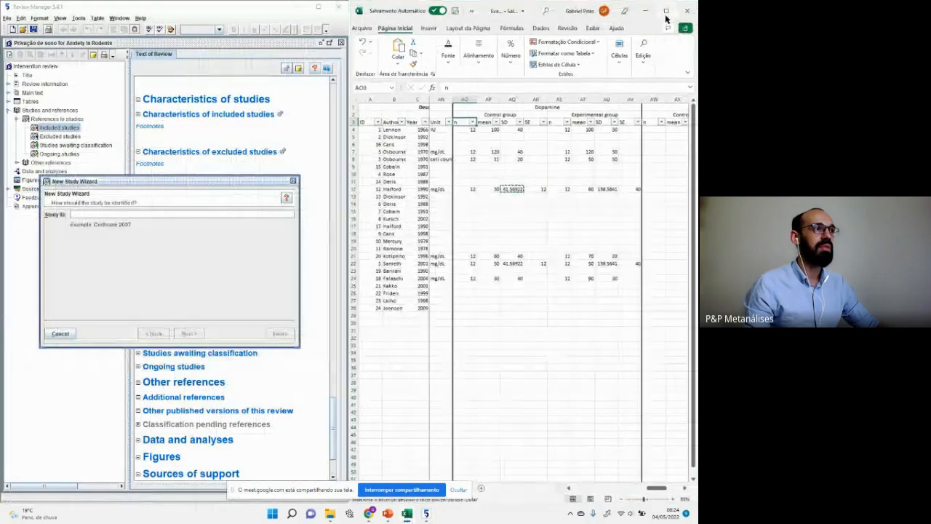
key(ctrl+Home)
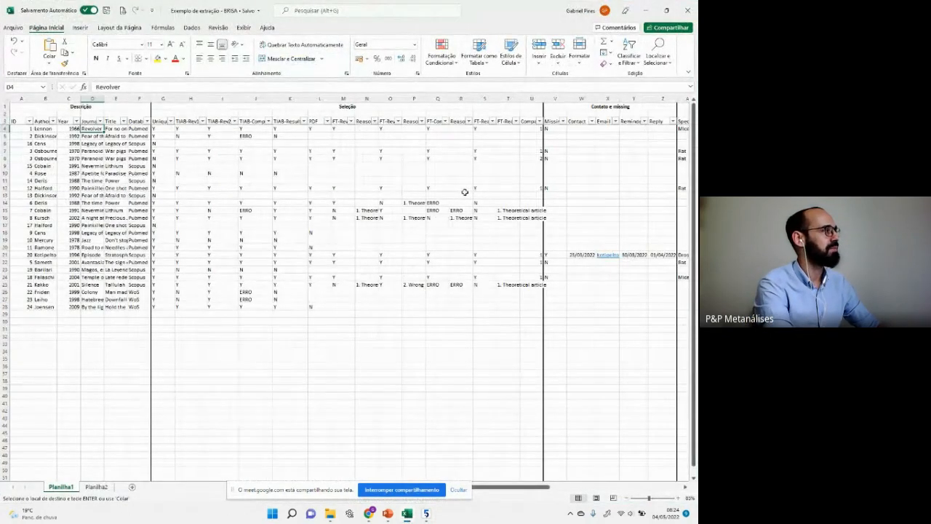
key(Left)
key(Left)
key(Left)
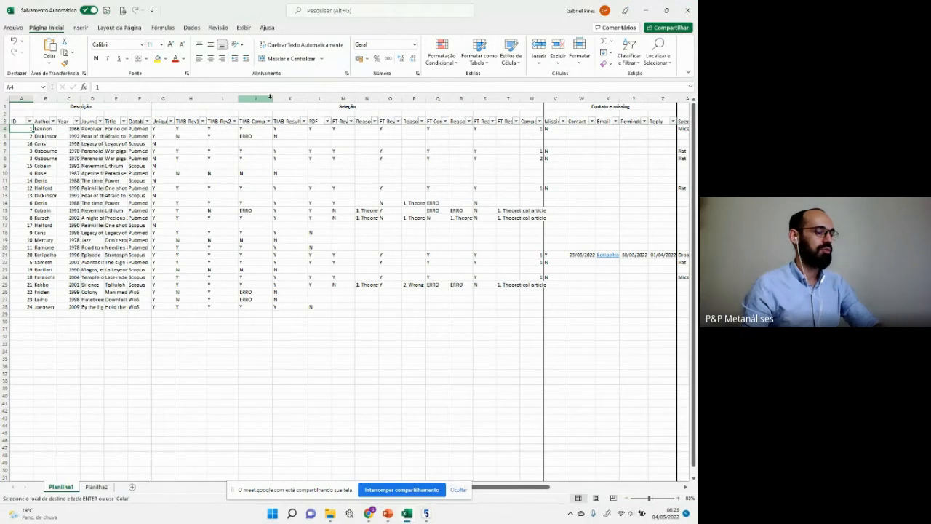
click(540, 123)
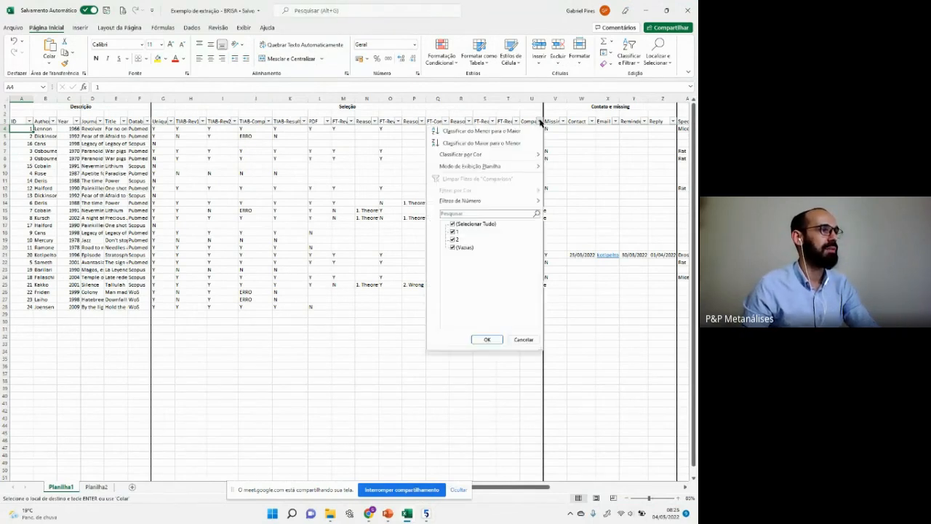
click(457, 242)
click(459, 248)
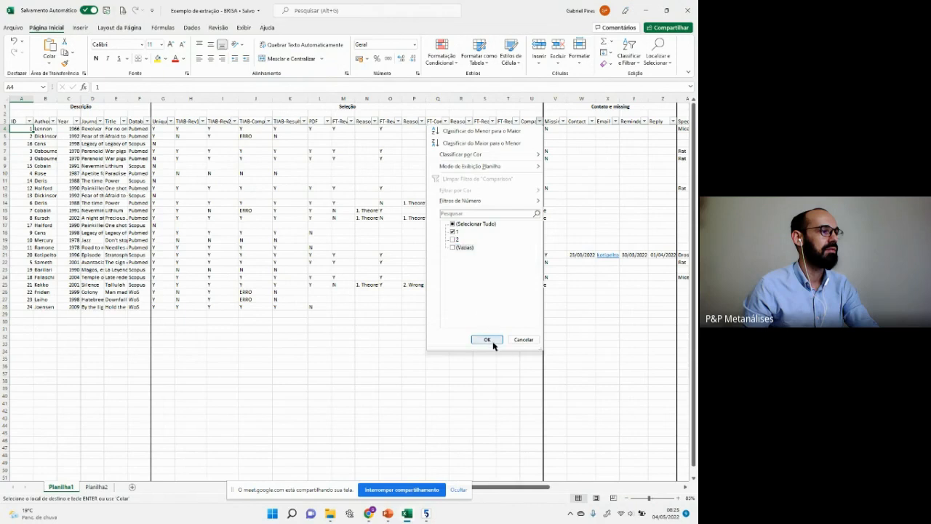
click(488, 339)
Step: Select the Dopamine control group n values down to row 24
key(Right)
key(Right)
key(Right)
key(Right)
key(Right)
key(Right)
key(Right)
key(Right)
key(Right)
key(Right)
key(Right)
key(Right)
key(Right)
key(Right)
key(Right)
key(Right)
key(Right)
key(Right)
key(Right)
key(Right)
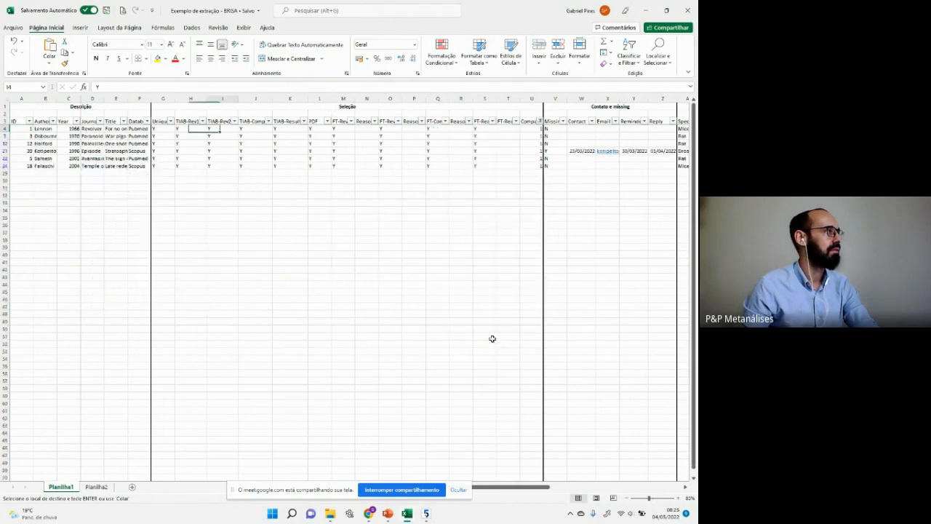
key(Right)
key(Right)
key(Right)
key(Right)
key(Right)
key(Right)
key(Right)
key(Right)
key(Right)
key(Right)
key(Right)
key(Right)
key(Right)
key(Right)
key(Right)
key(Right)
key(Right)
key(Right)
key(Right)
key(Right)
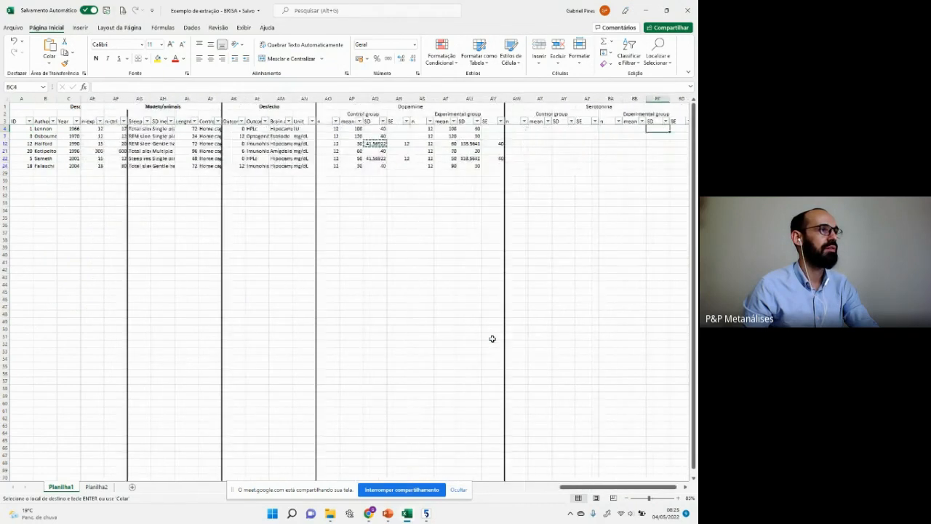
key(Left)
key(Left)
key(Left)
key(Left)
key(Left)
key(Left)
key(Left)
key(Left)
key(Left)
key(Left)
key(Left)
key(Left)
key(Left)
key(Left)
key(Left)
key(Left)
key(Left)
key(Left)
key(Left)
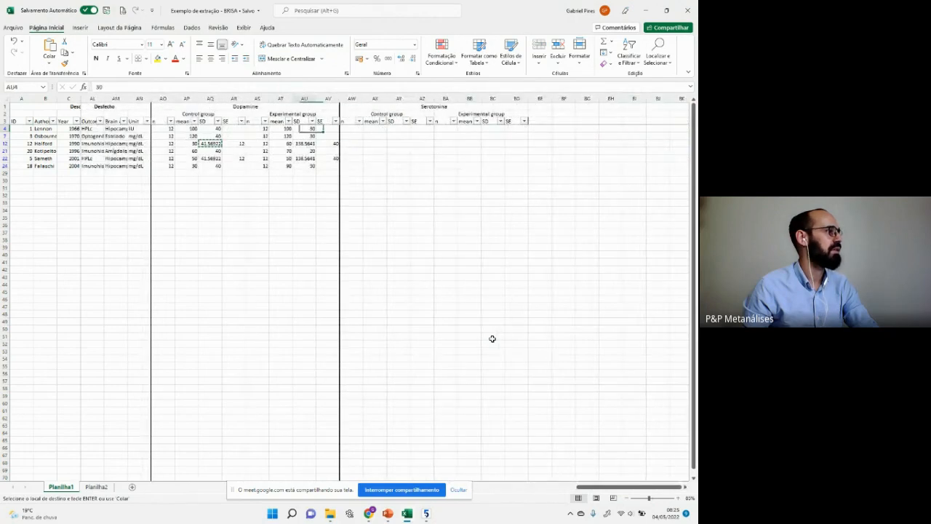
key(Left)
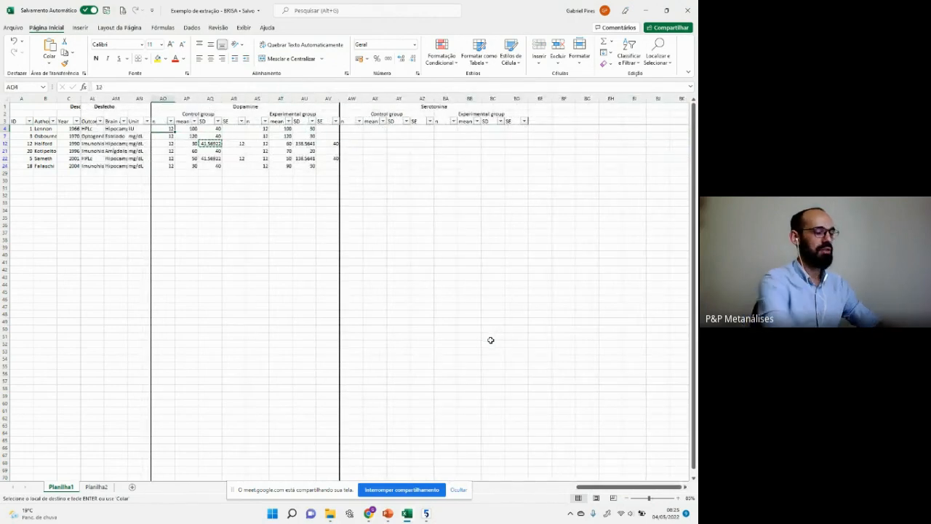
key(ctrl+shift+Down)
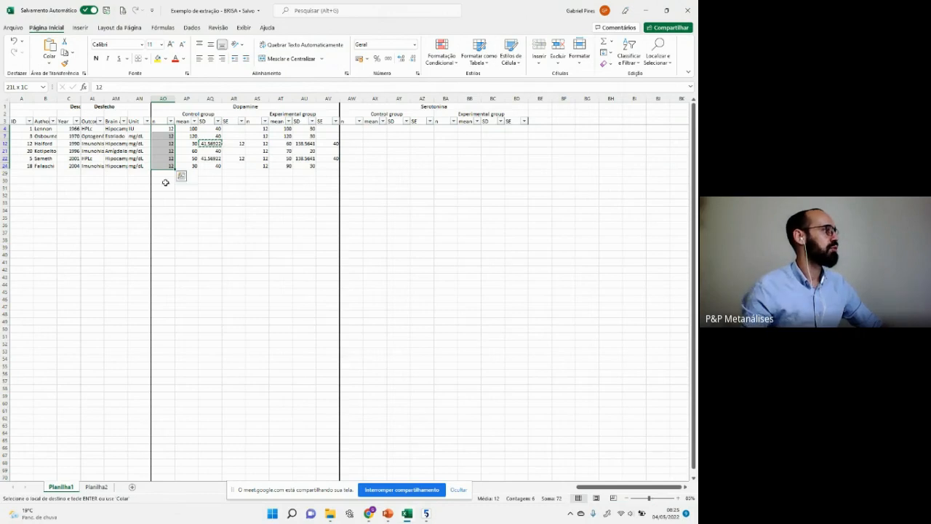
Step: Browse the study author names in column B, then return to Review Manager
click(53, 129)
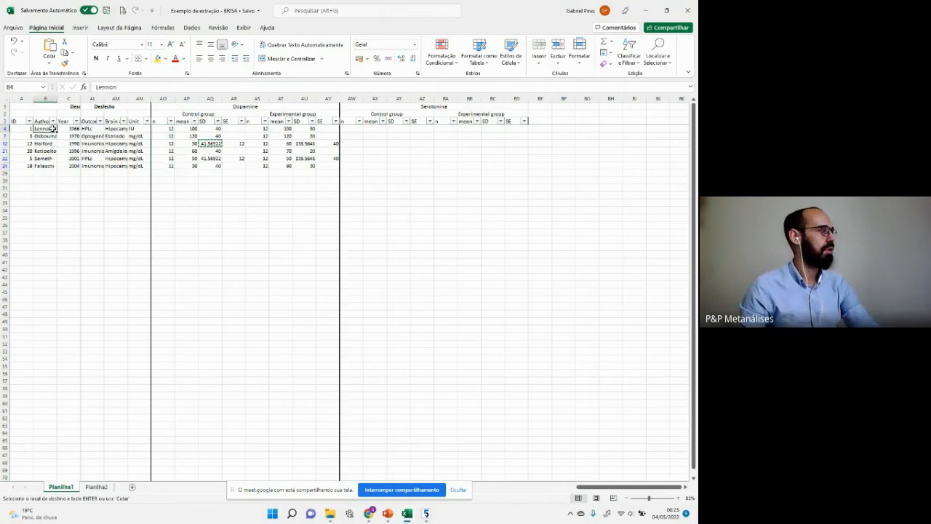
key(Down)
key(Down)
key(Down)
key(Down)
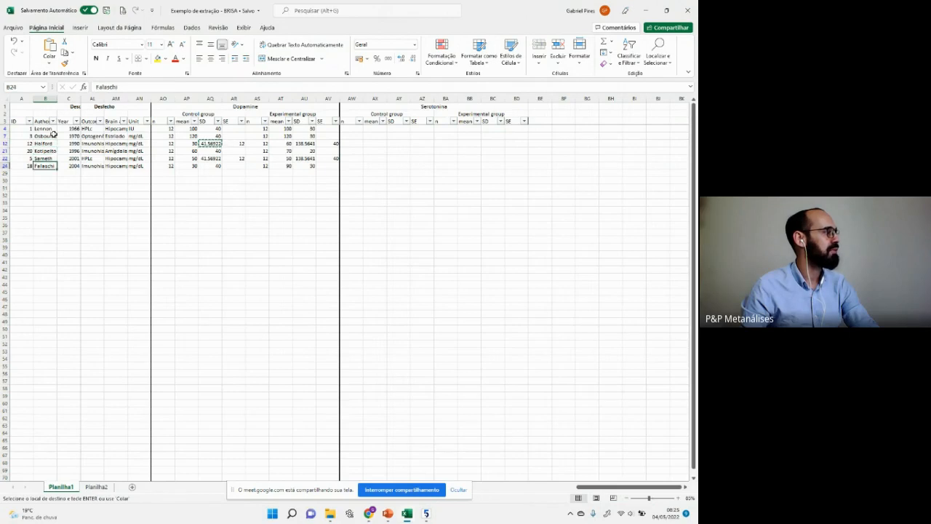
key(Up)
key(Up)
key(Up)
key(Up)
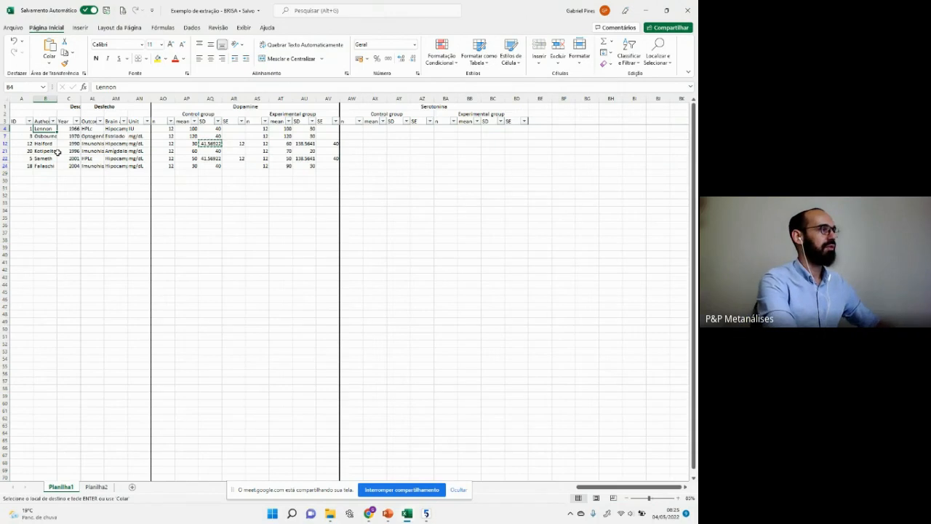
key(alt+Tab)
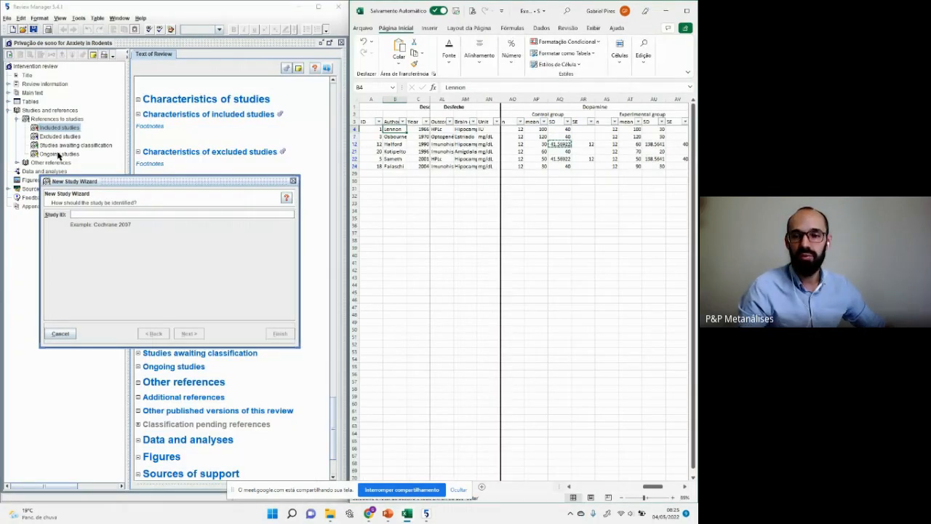
Step: Add Lennon 1966 as an included study, choosing to add another study afterwards
click(124, 213)
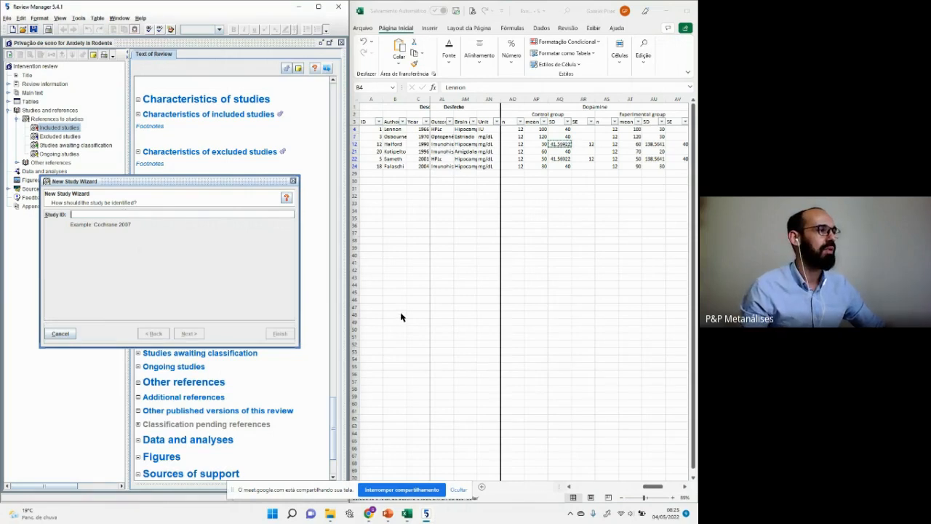
ctrl+scroll(446, 282, up, 1)
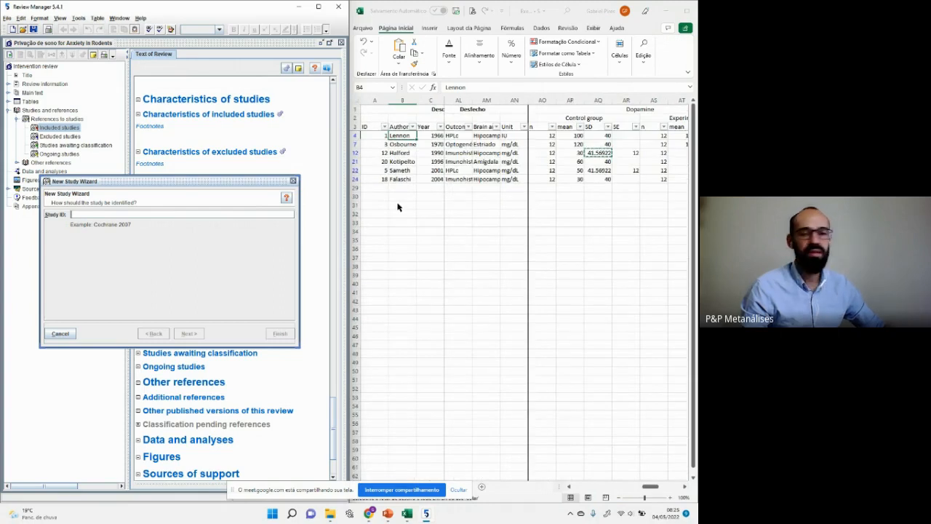
click(95, 216)
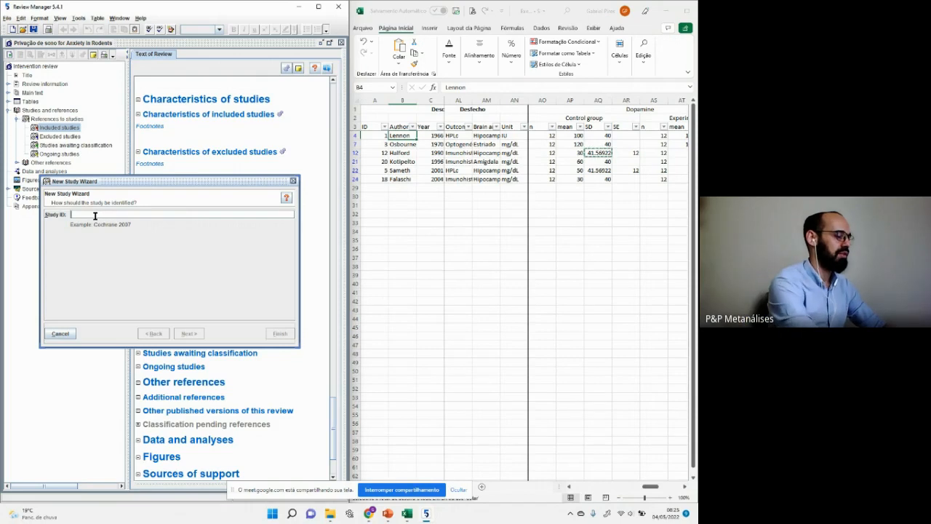
text(Lennon)
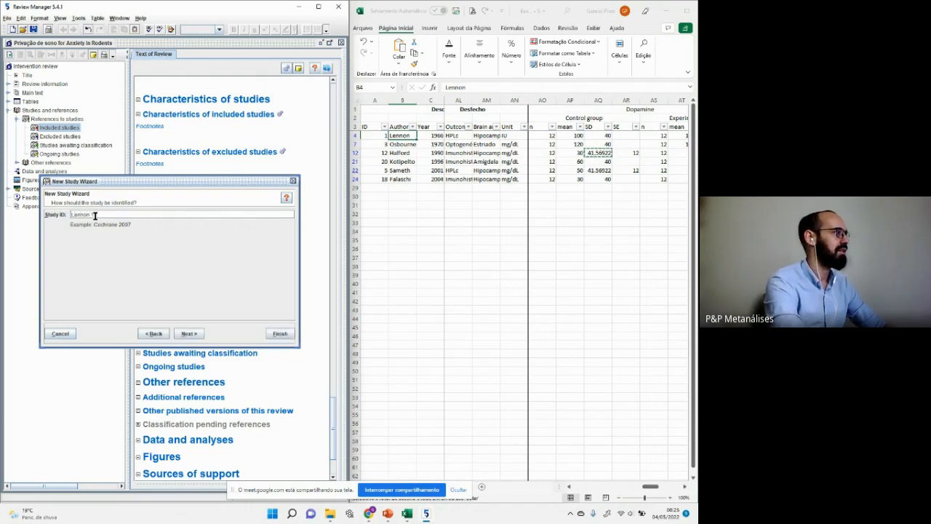
text( 1966)
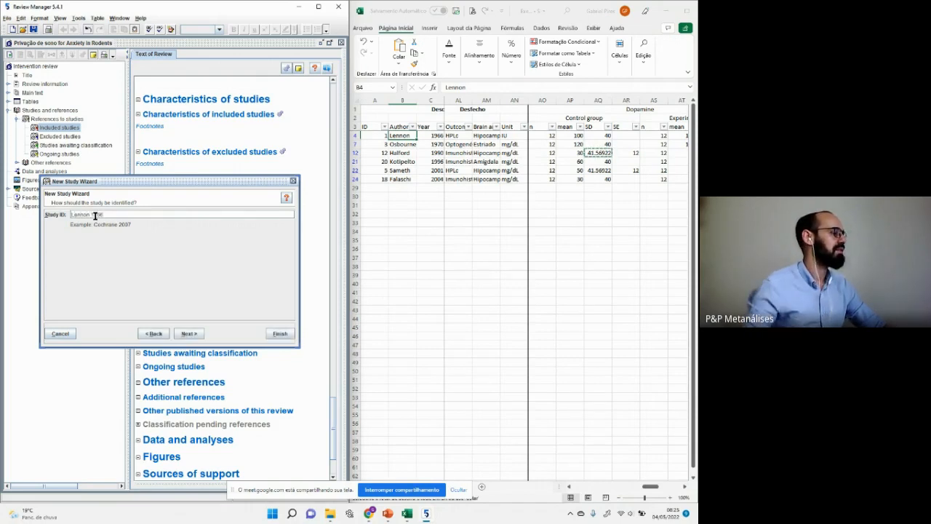
click(189, 334)
click(189, 334)
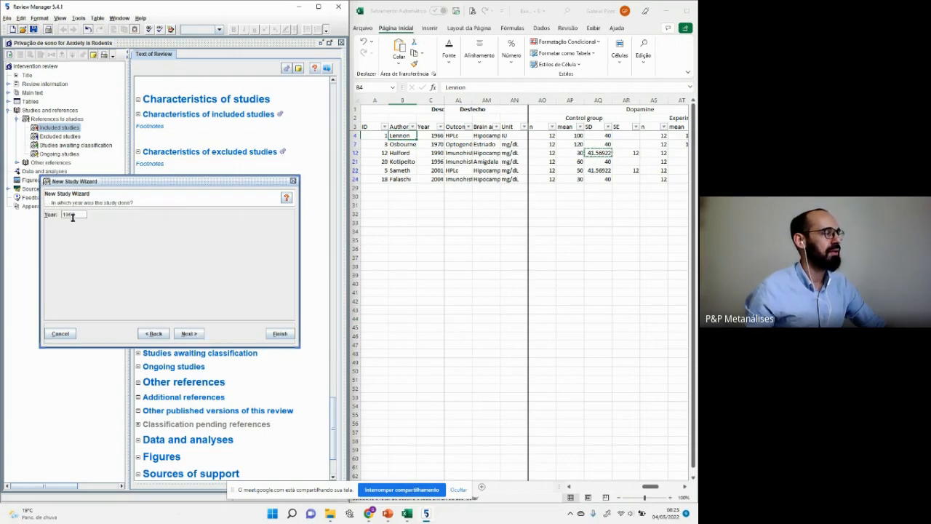
click(198, 336)
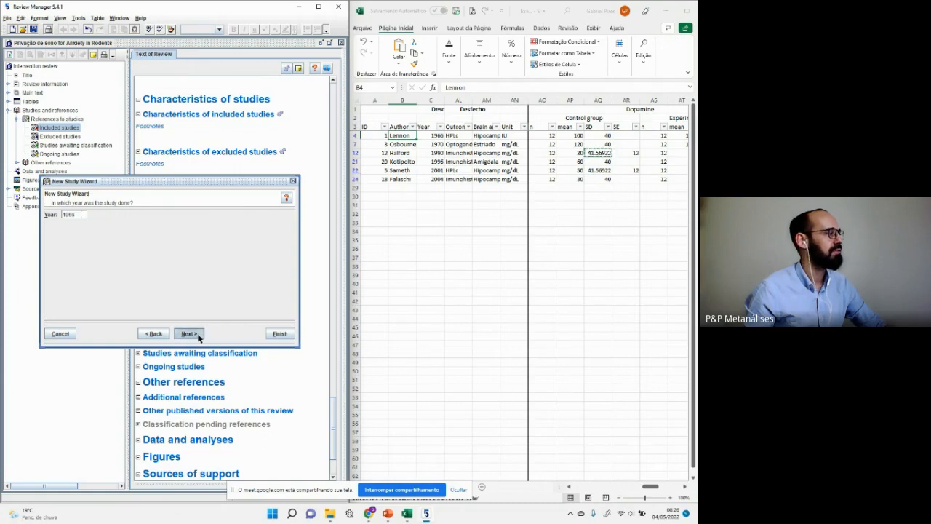
click(198, 333)
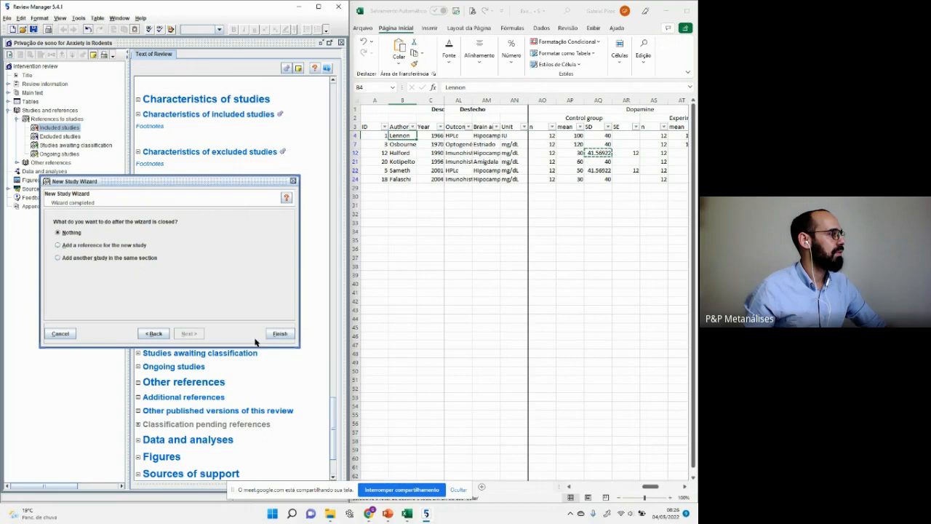
click(119, 264)
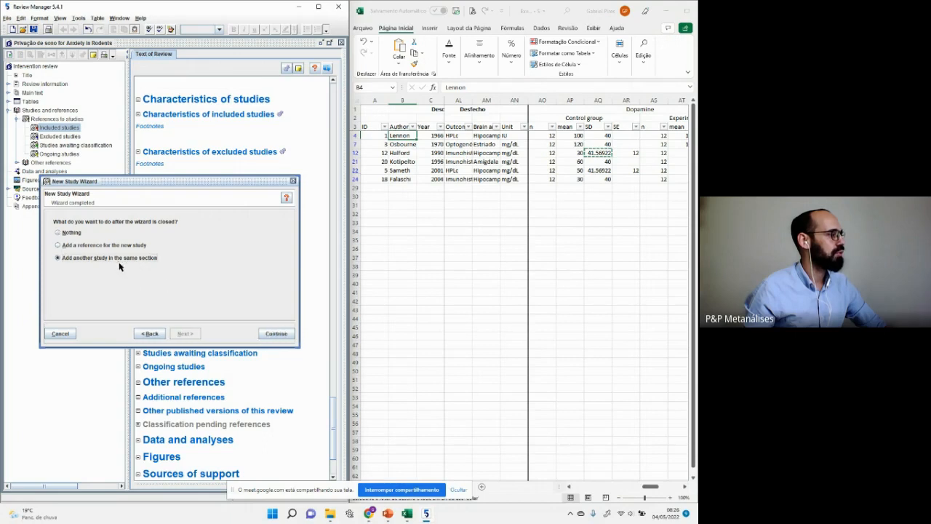
click(276, 333)
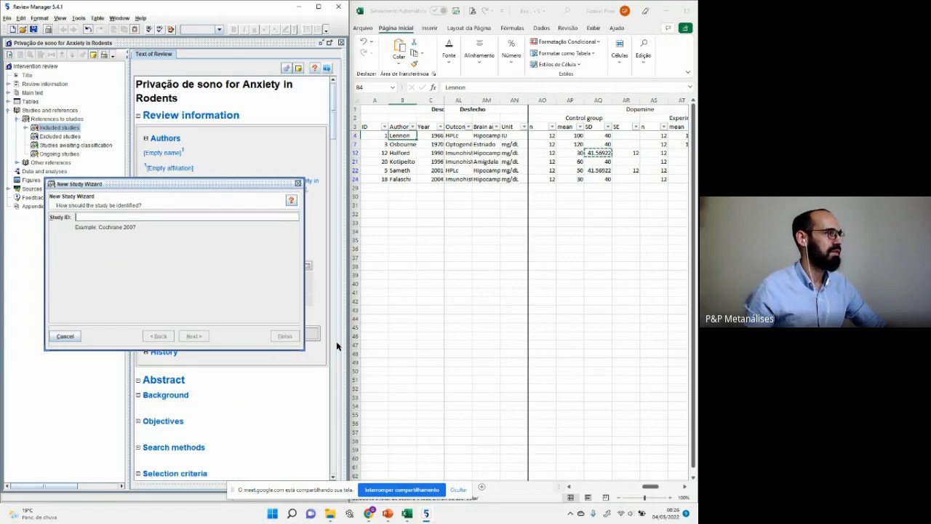
Step: Add Osbourne 1970 and expand the Included studies list to view both studies
text(H)
key(BackSpace)
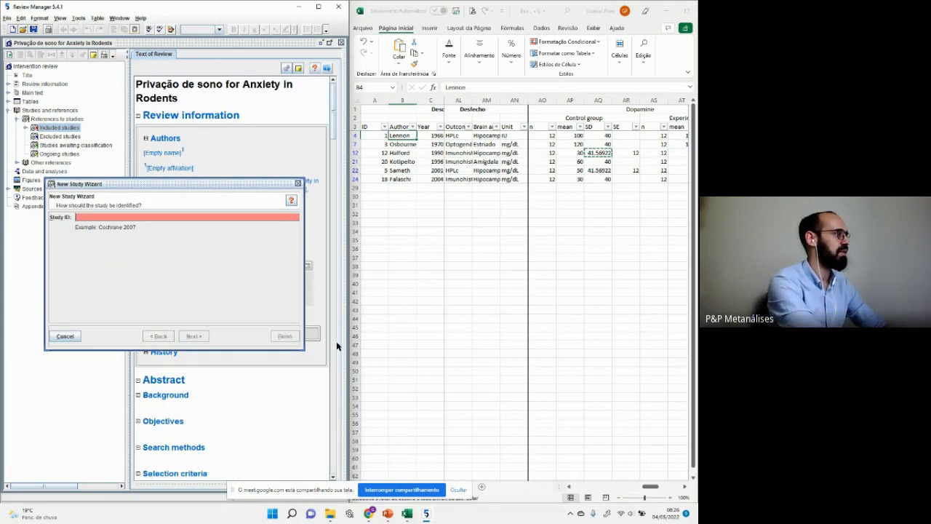
text(Osbou)
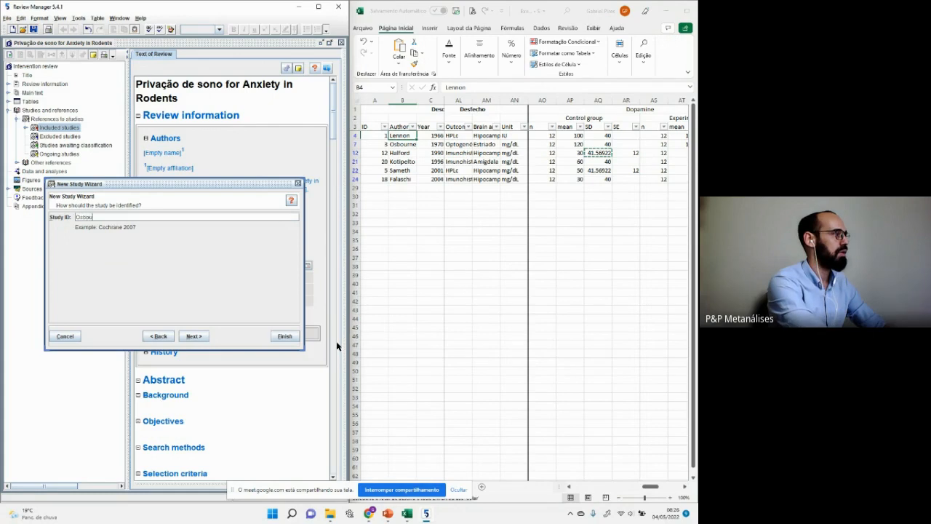
text(rne 1970)
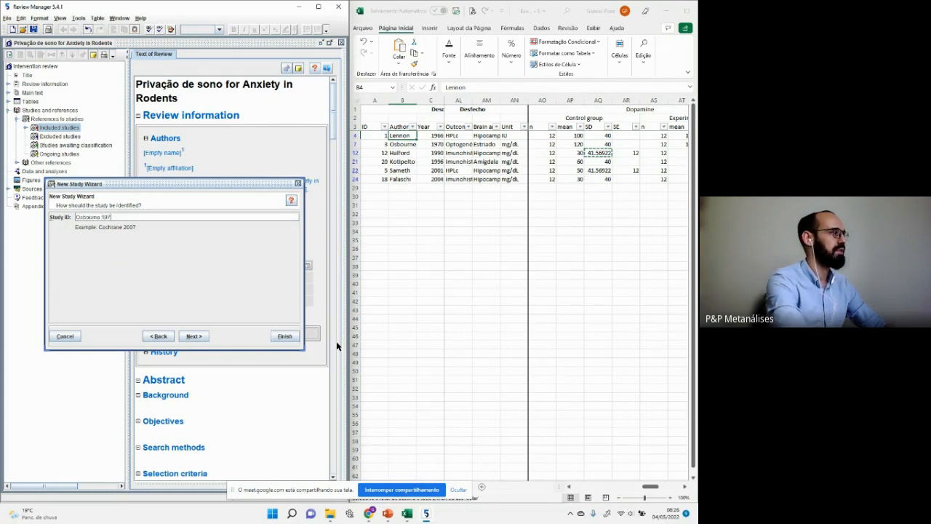
click(285, 337)
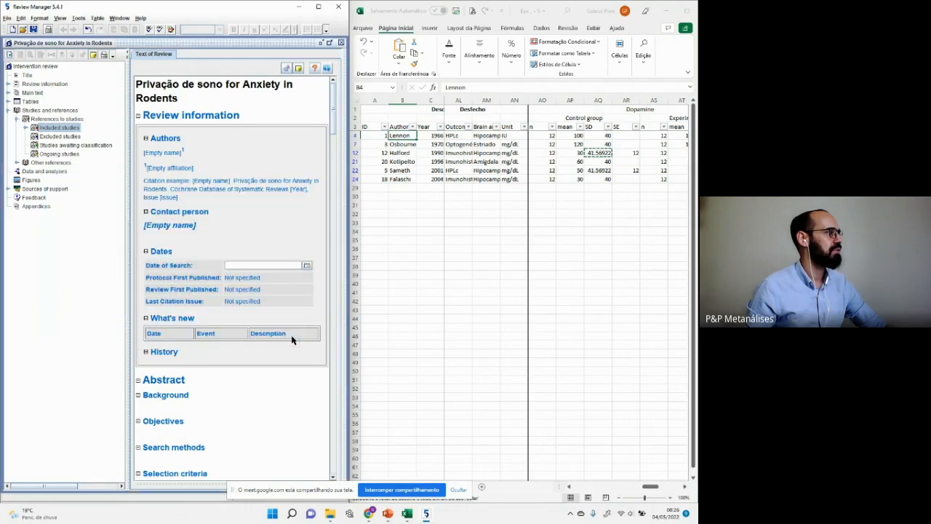
click(18, 128)
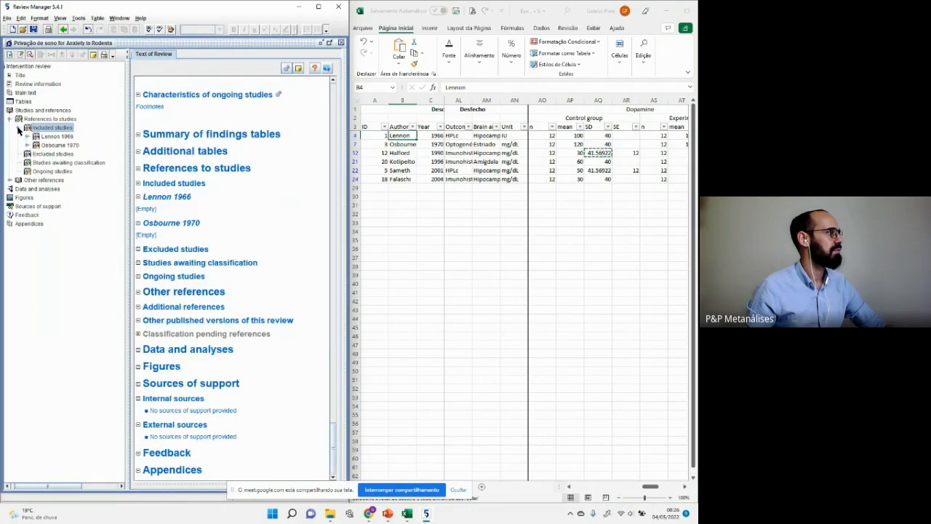
click(60, 138)
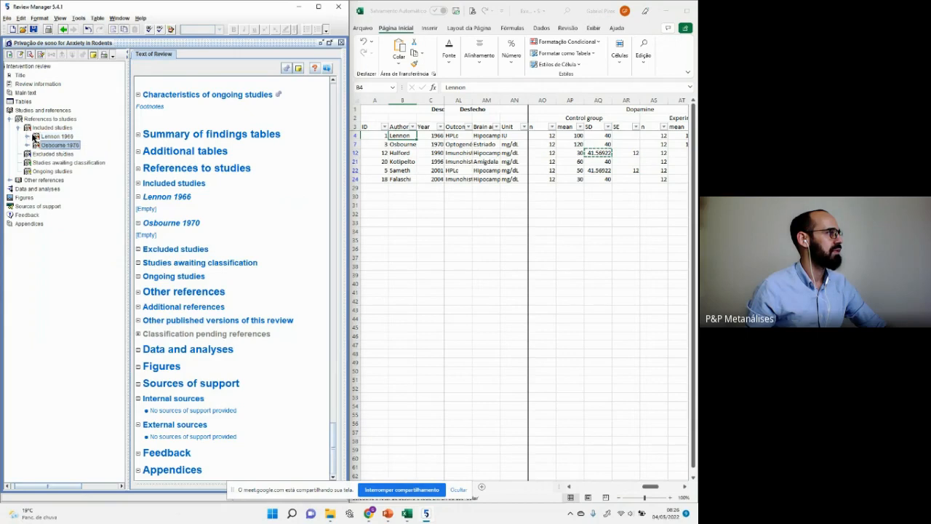
Step: Start another included study with the identifier Halford 1990
right_click(34, 129)
click(55, 133)
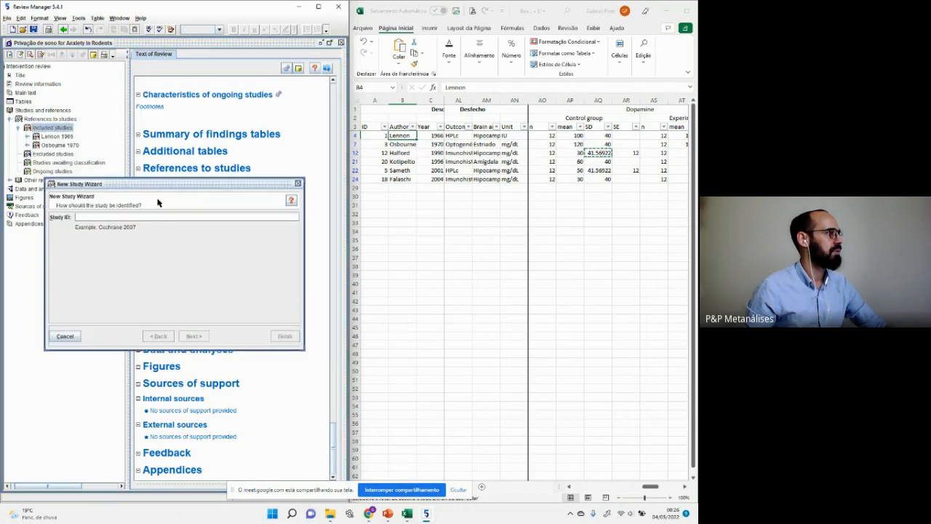
key(BackSpace)
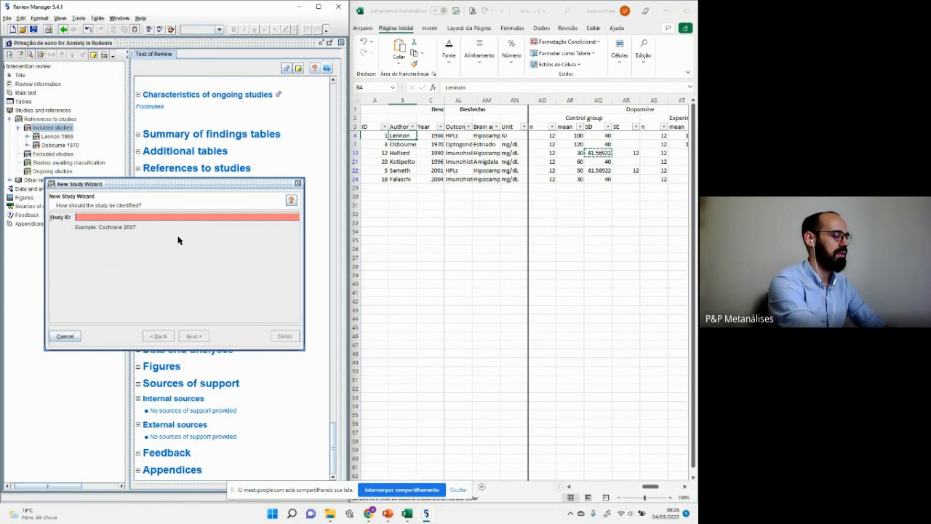
text(Halford)
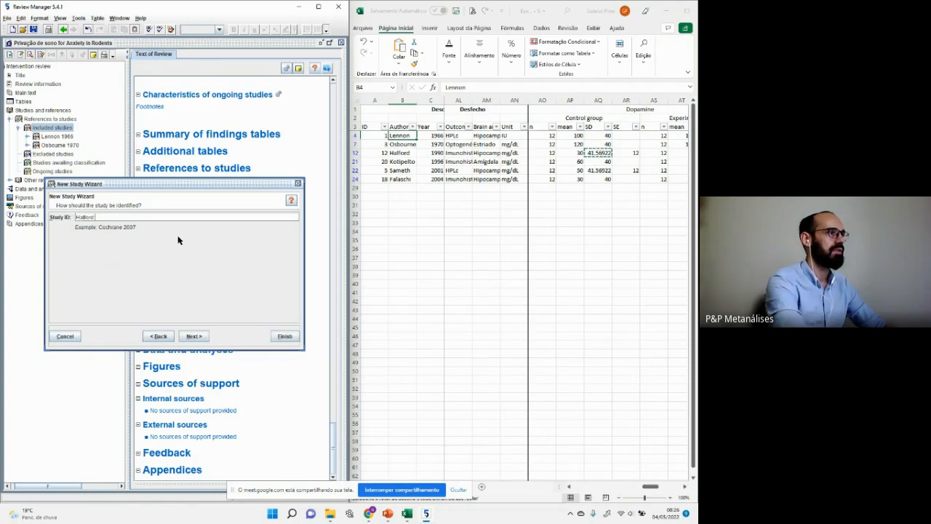
text( 1990)
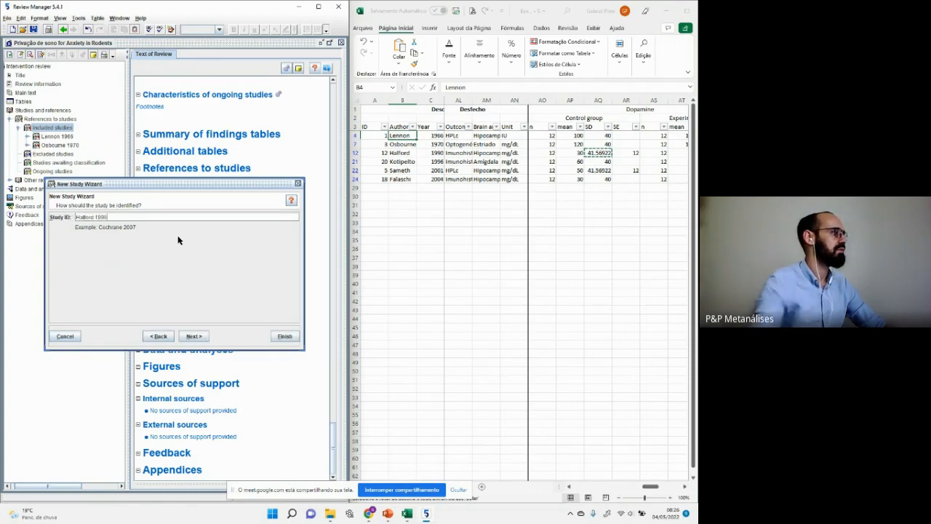
Step: Finish Halford 1990 and add Kotipelto 1996 as included studies
click(284, 336)
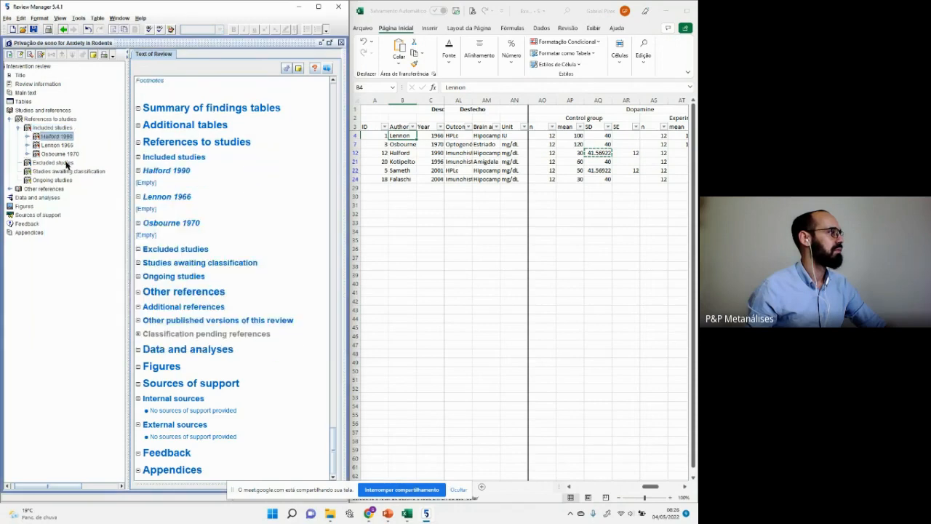
right_click(29, 129)
click(43, 135)
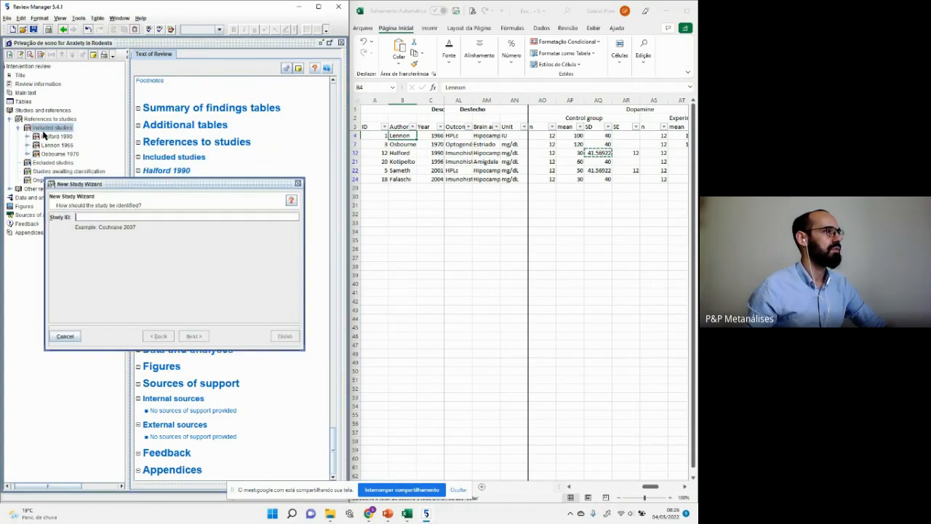
text(Kotipe)
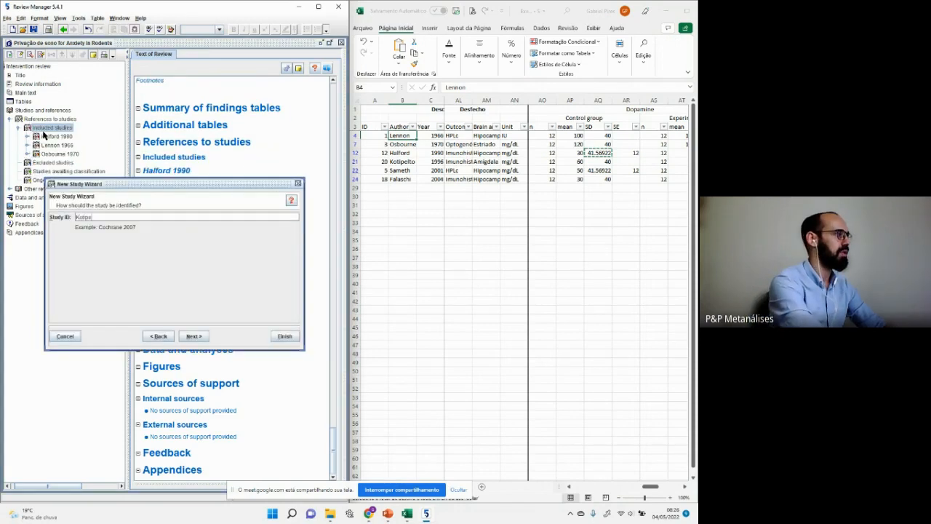
text(lto 1996)
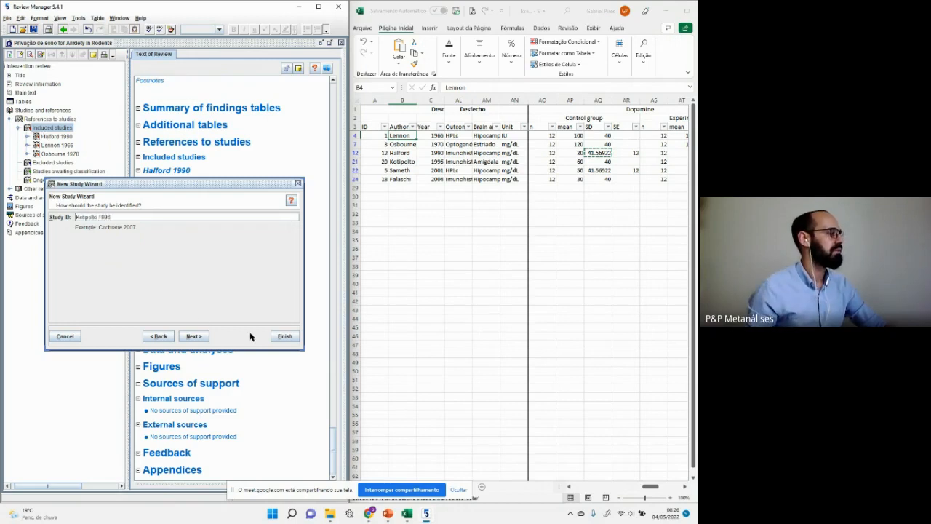
click(283, 336)
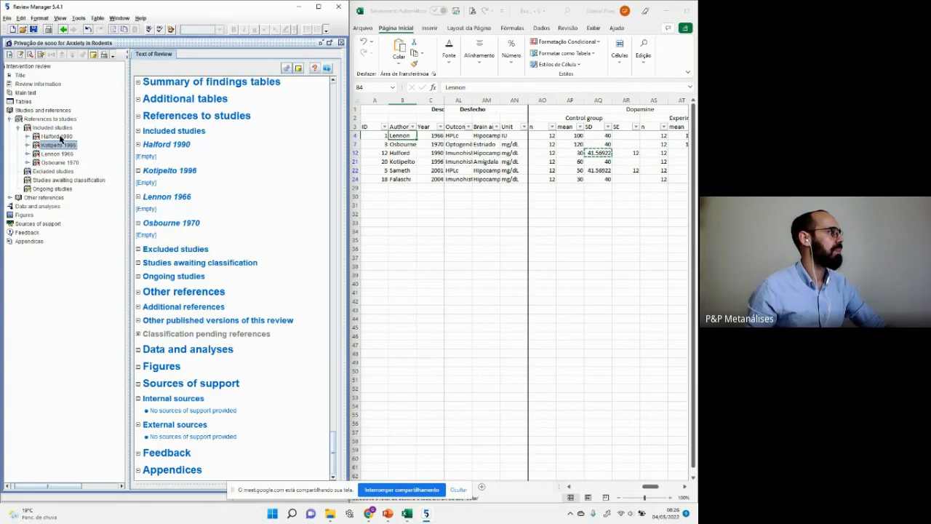
Step: Add Sameth 2001 and Falaschi 2004 as included studies
click(62, 129)
right_click(64, 130)
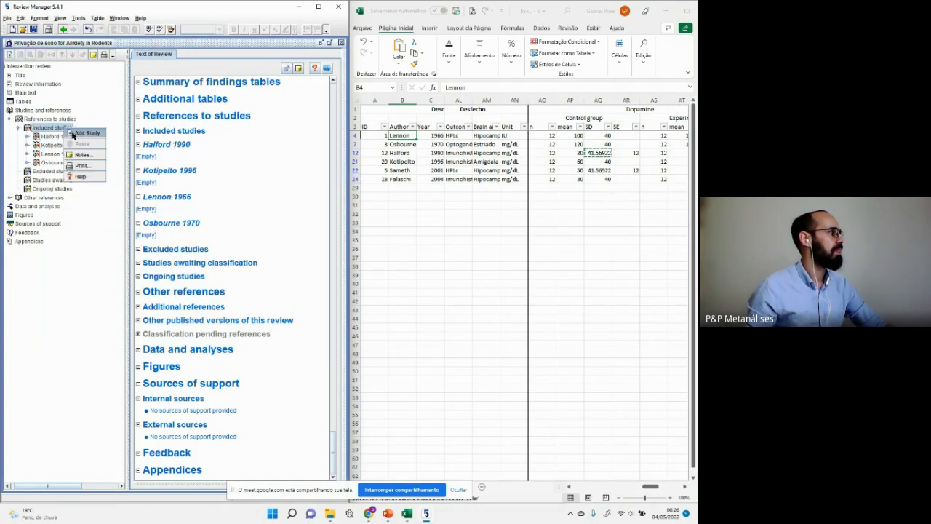
click(72, 136)
text(Sa)
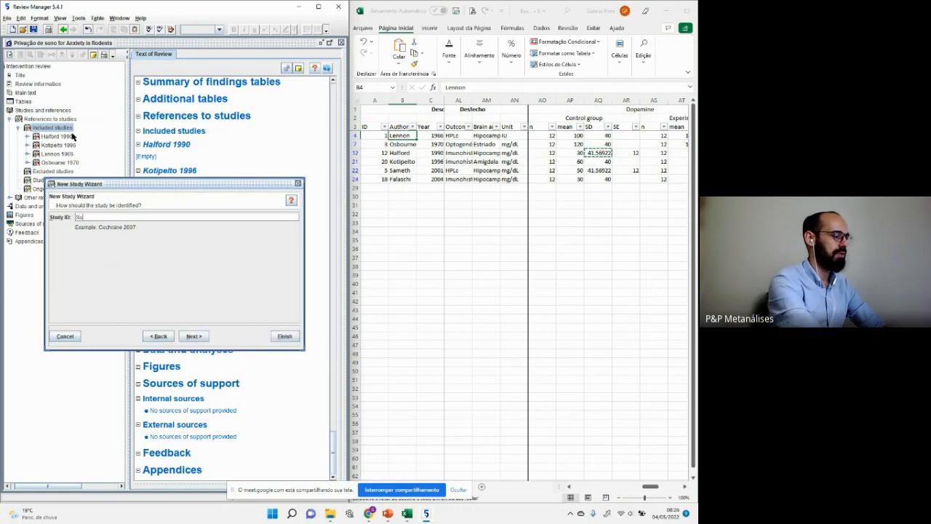
text(meth 2001)
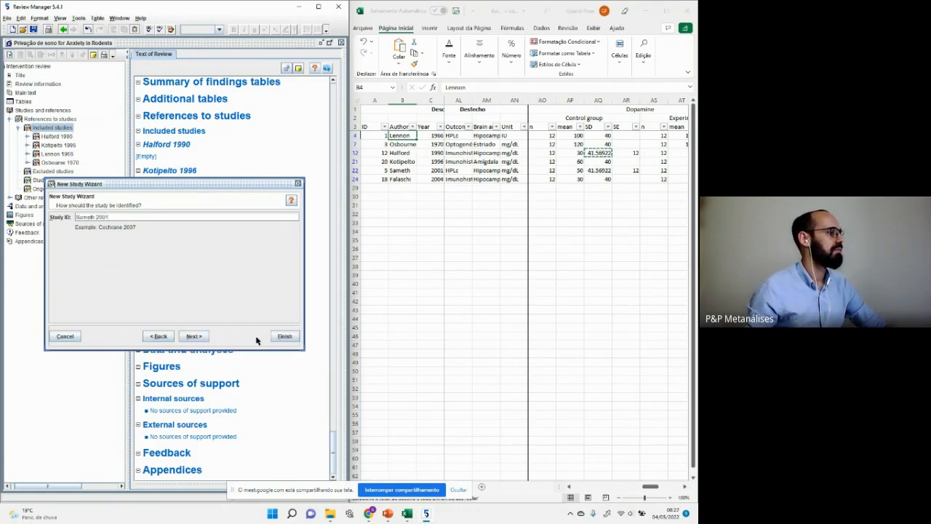
click(283, 335)
right_click(58, 128)
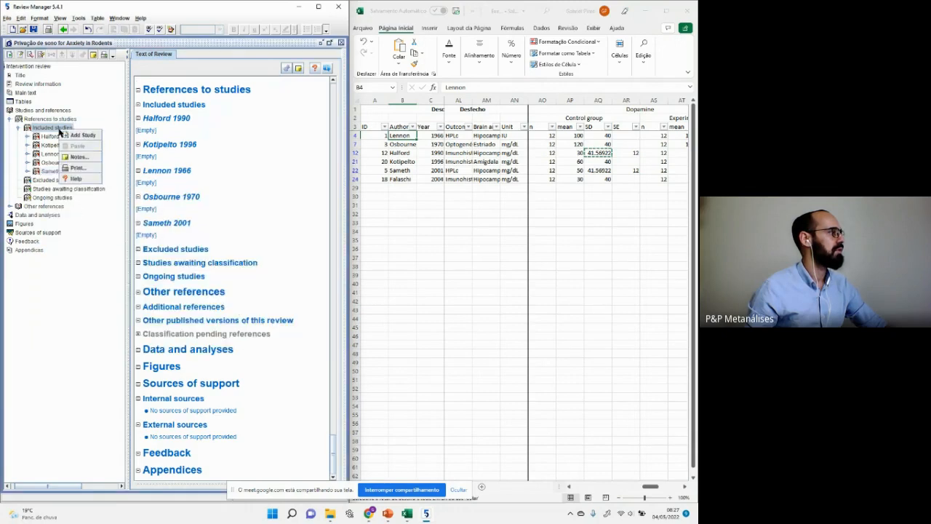
click(69, 137)
text(Falaschi)
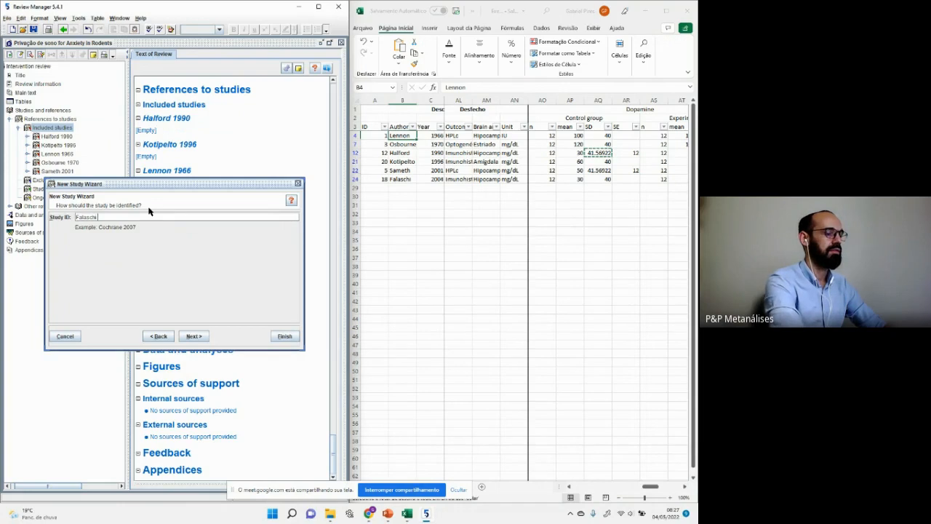
text( 2004)
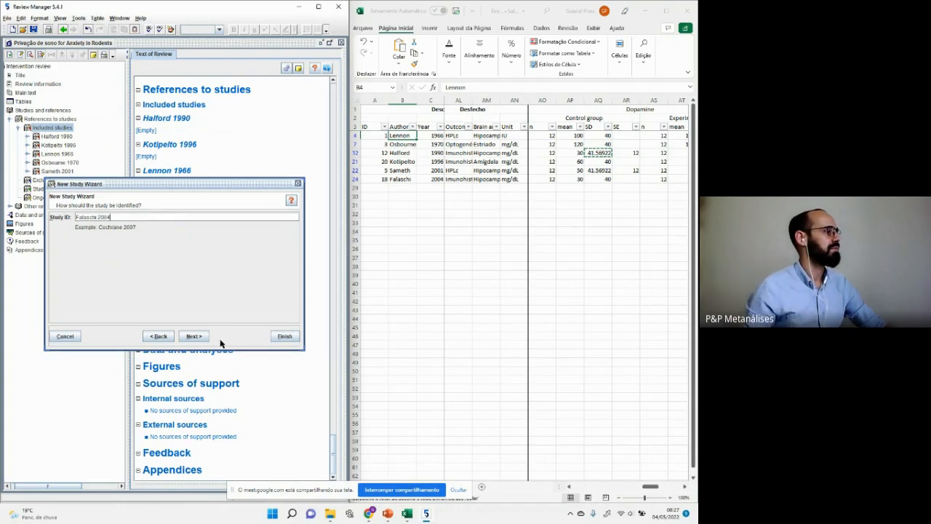
click(285, 336)
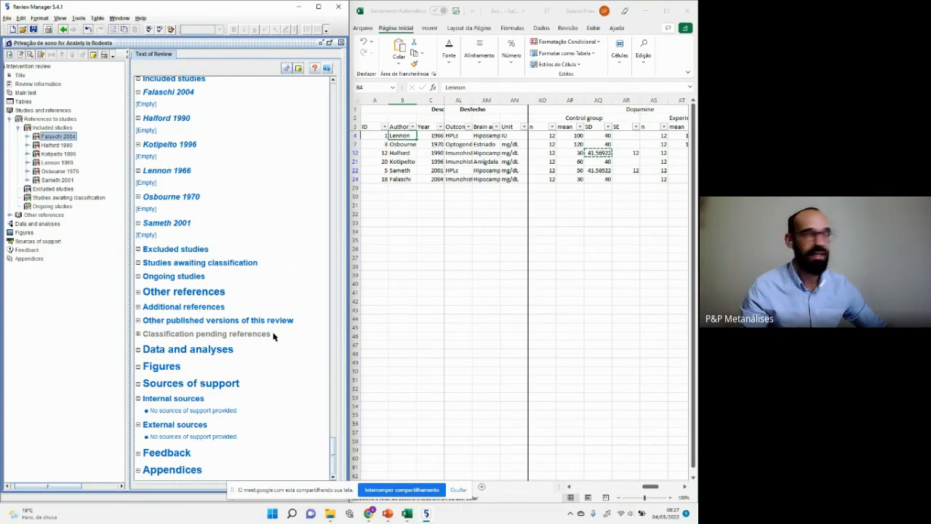
Step: Maximize Review Manager and collapse the included studies and references nodes
click(318, 9)
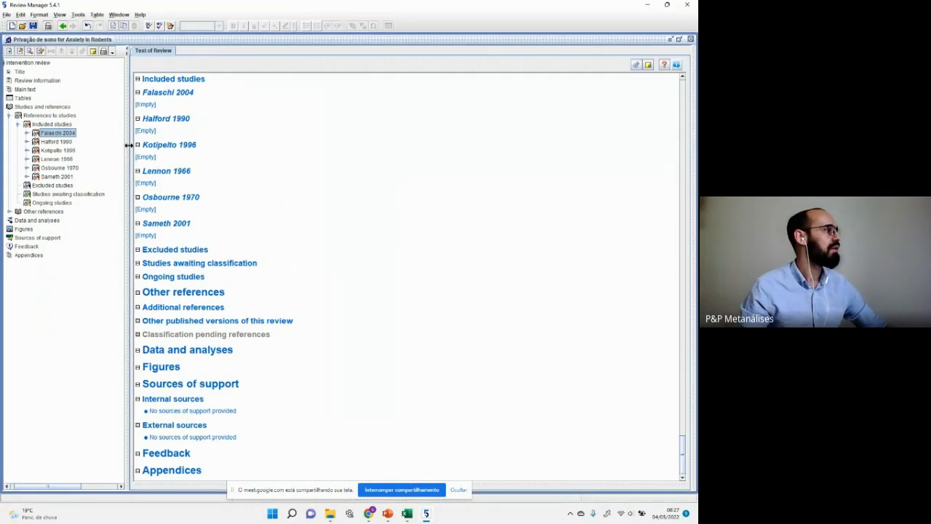
click(18, 126)
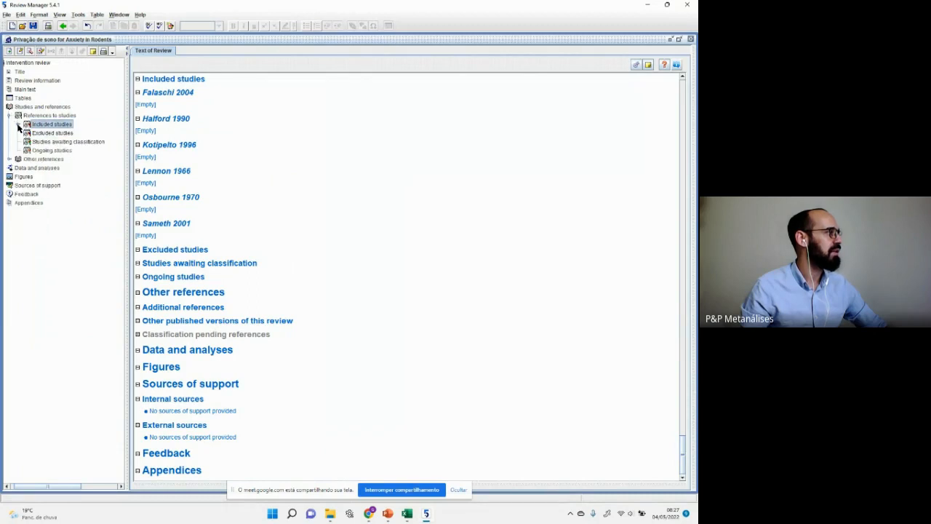
click(10, 115)
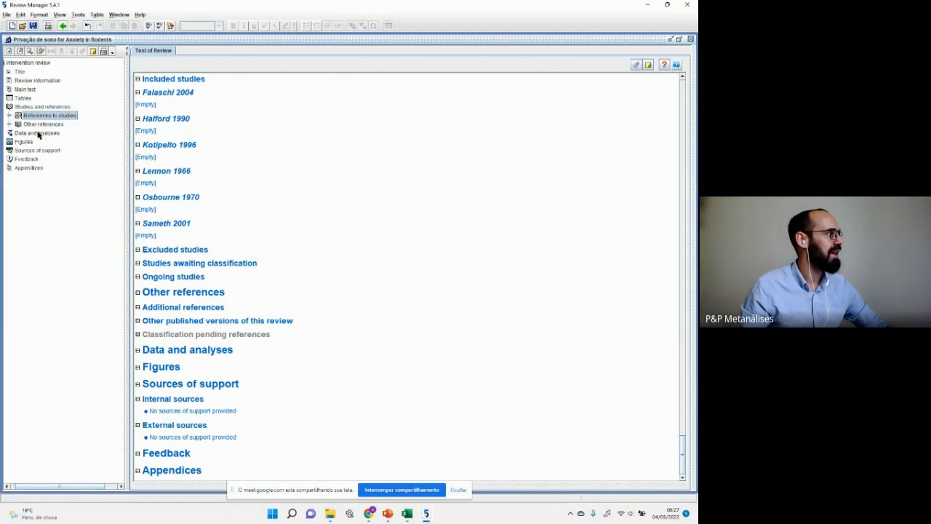
Step: Add a comparison under Data and analyses named 'Sleep deprivation and anxiety'
click(39, 135)
right_click(39, 136)
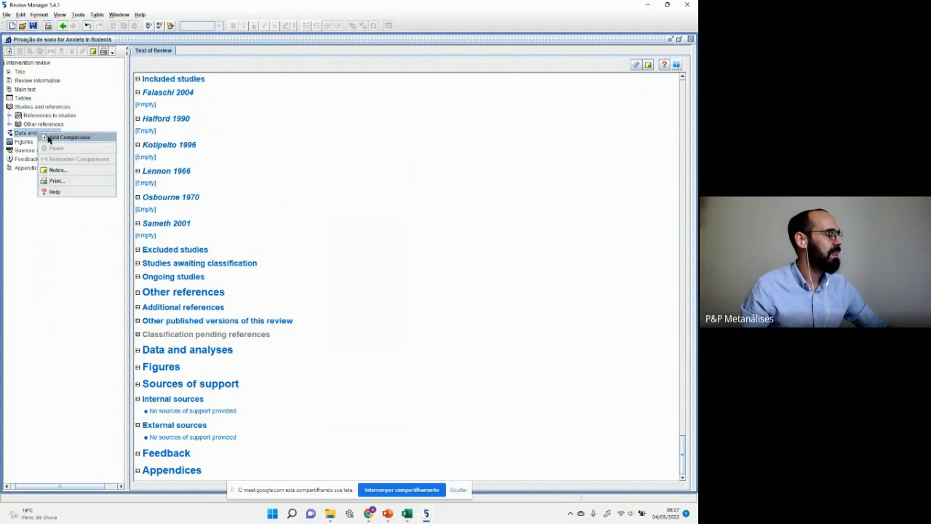
click(69, 138)
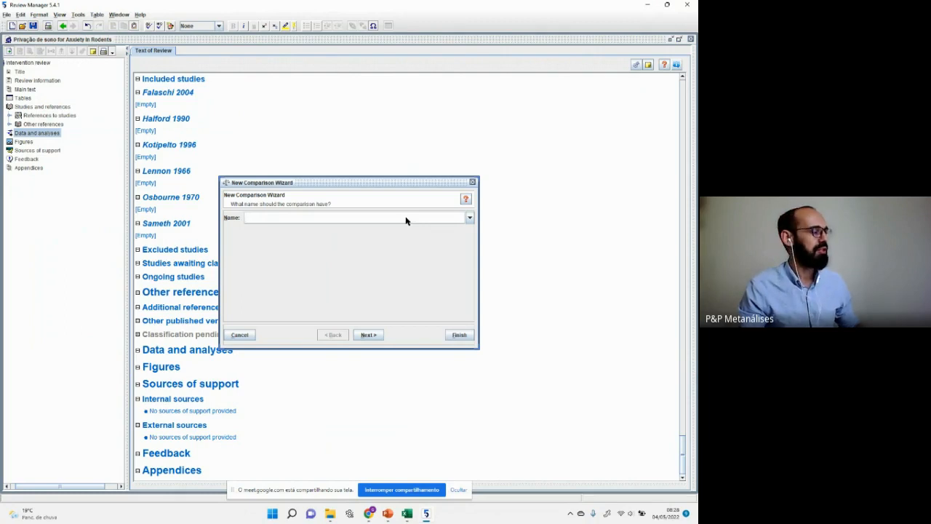
text(Sleep)
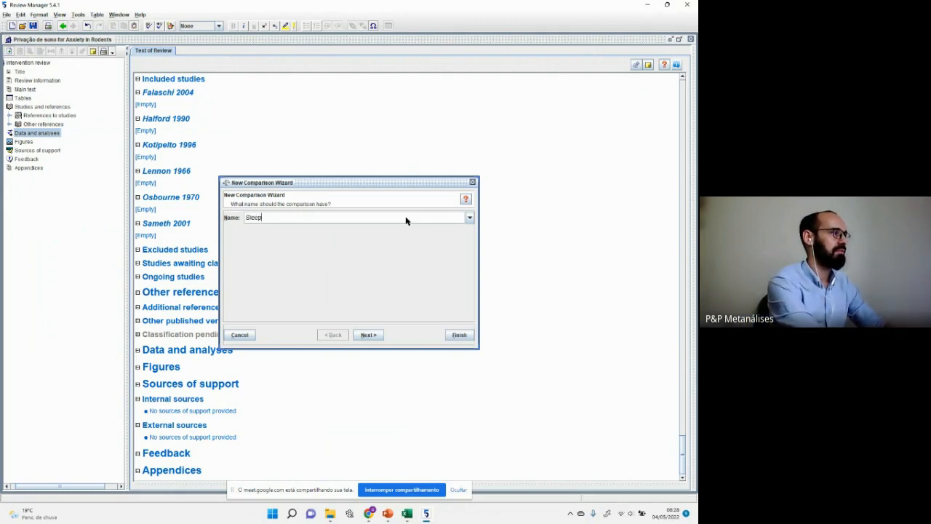
text( deprivation an)
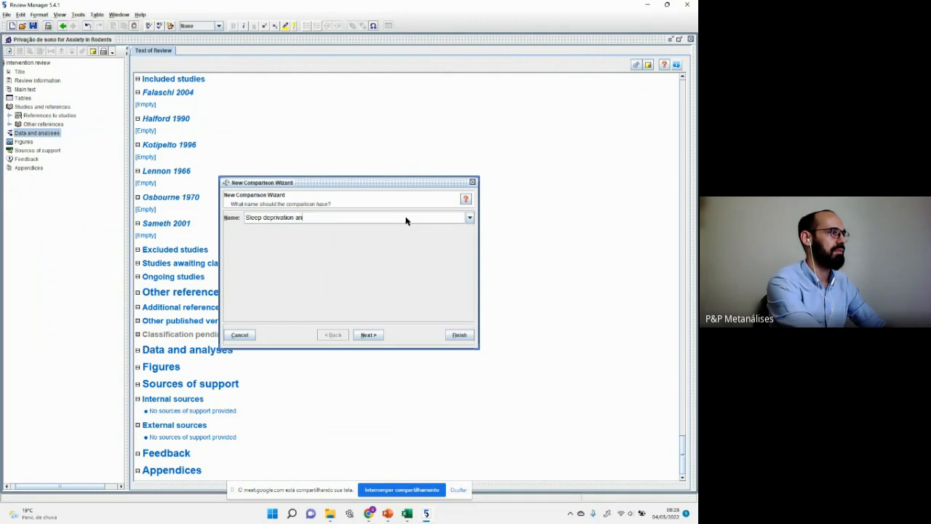
text(d anxiety)
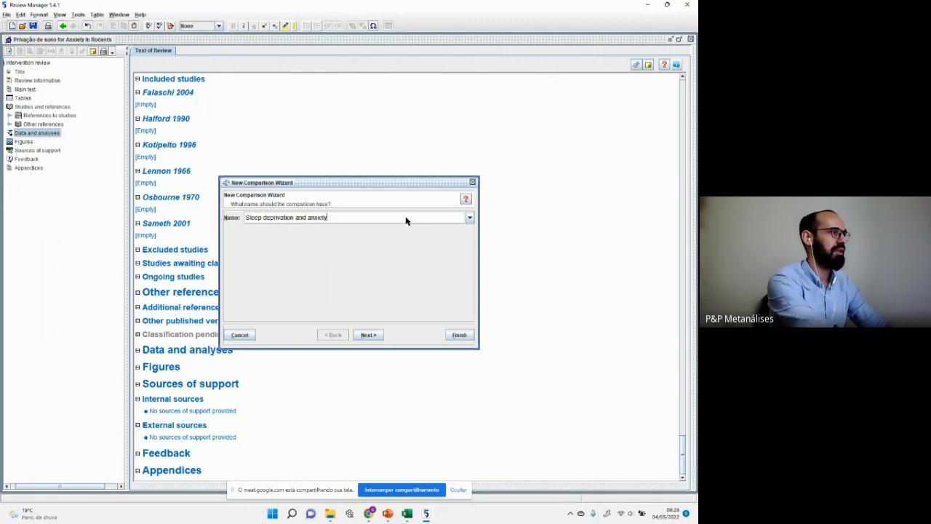
click(369, 335)
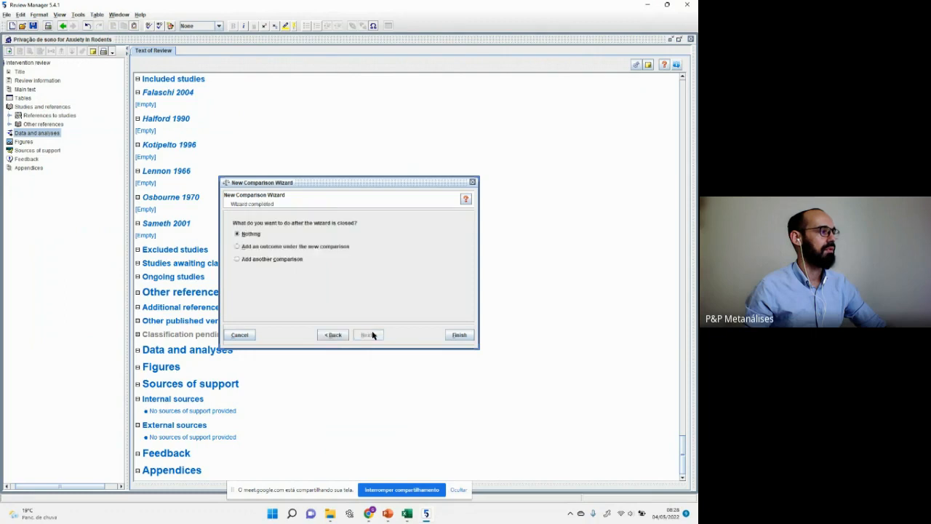
Step: Create the comparison, cancel the outcome wizard, and select comparison 1 under Data and analyses
click(283, 246)
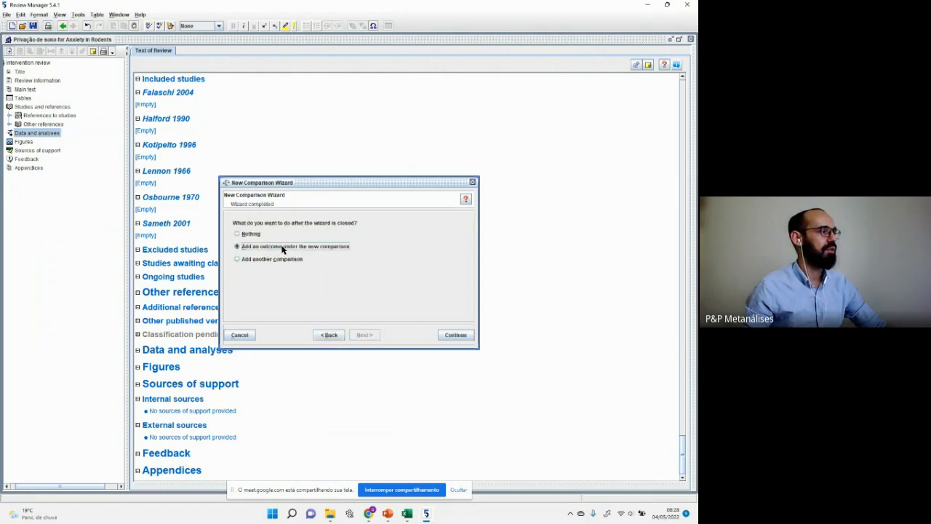
click(457, 335)
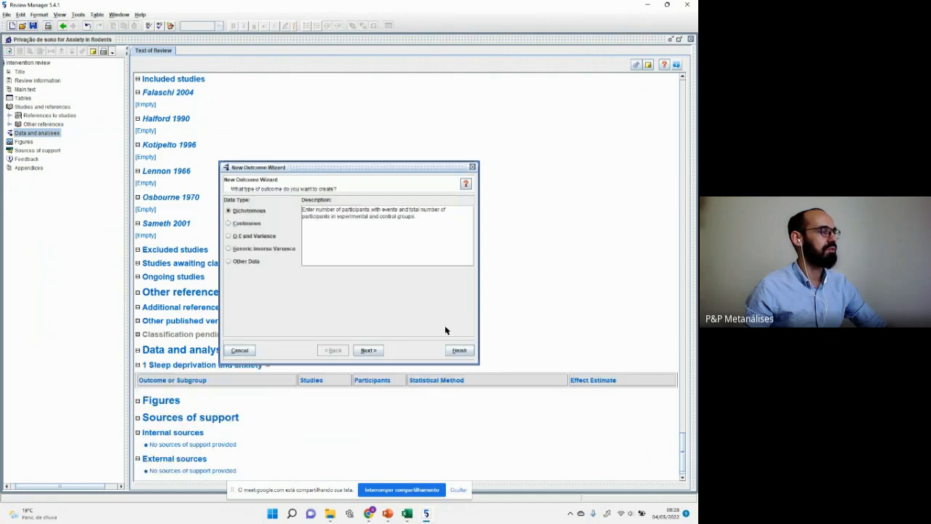
click(474, 166)
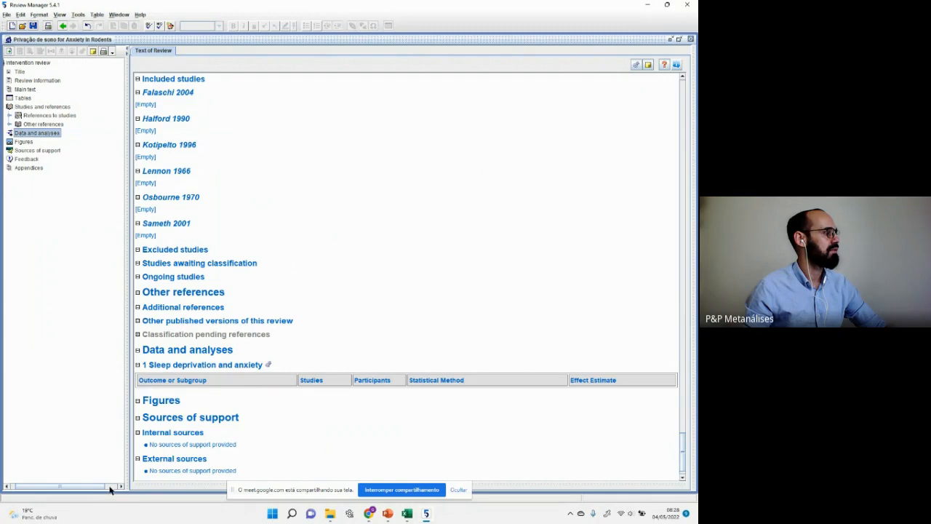
drag(101, 487, 92, 489)
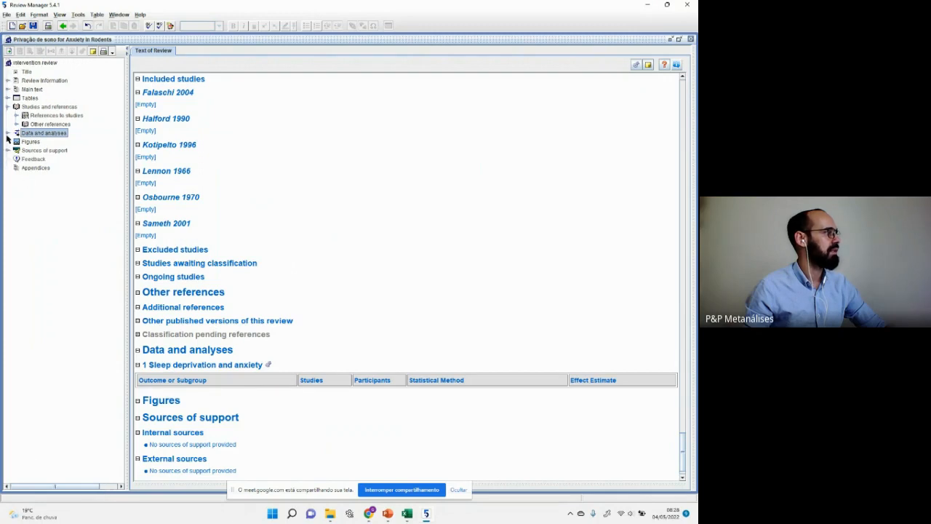
click(7, 134)
click(50, 143)
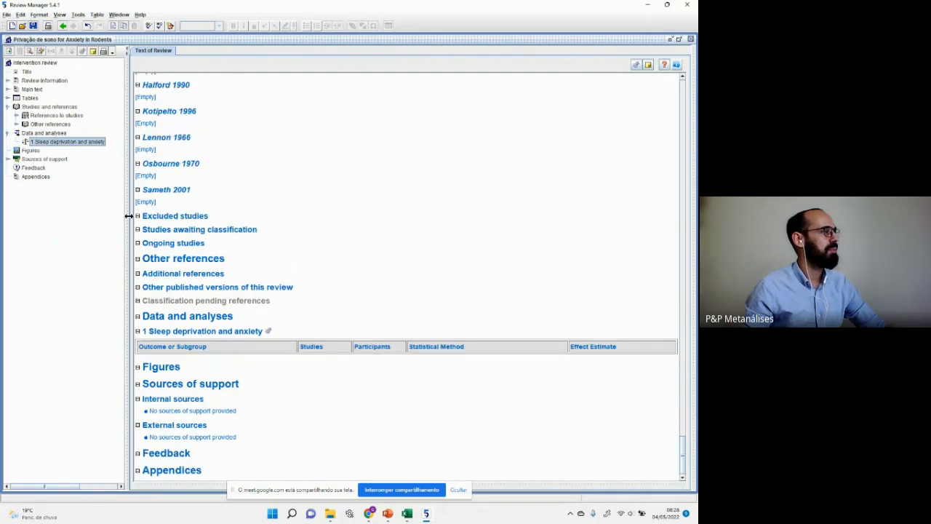
Step: Start a new outcome on the comparison and set its data type to Continuous
right_click(72, 144)
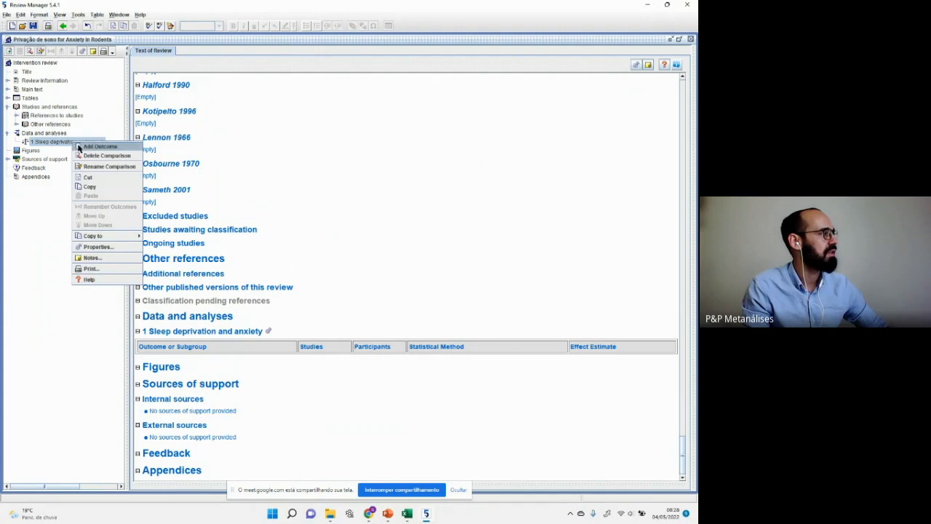
click(81, 149)
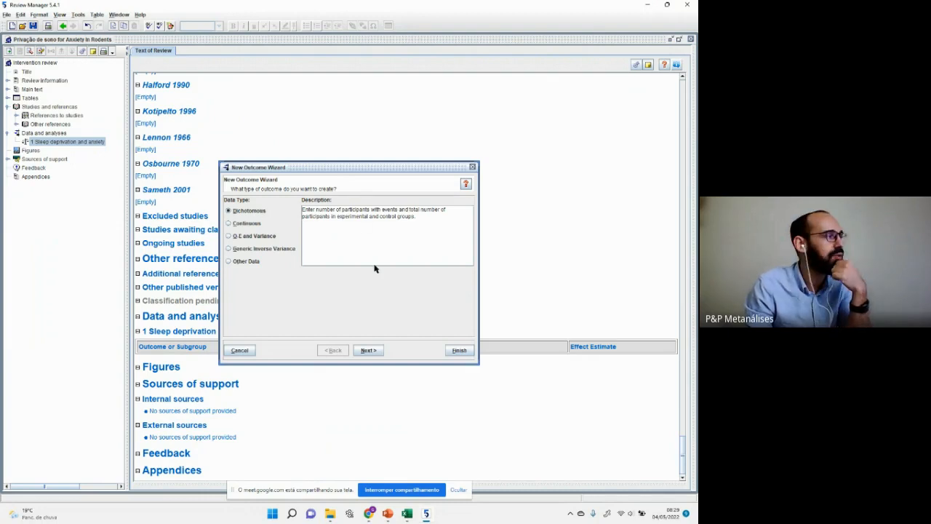
click(246, 224)
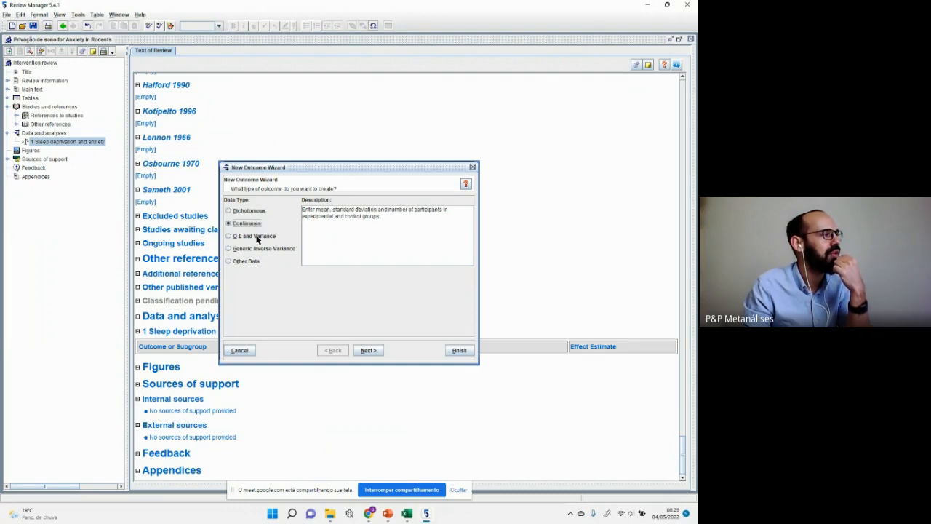
click(257, 237)
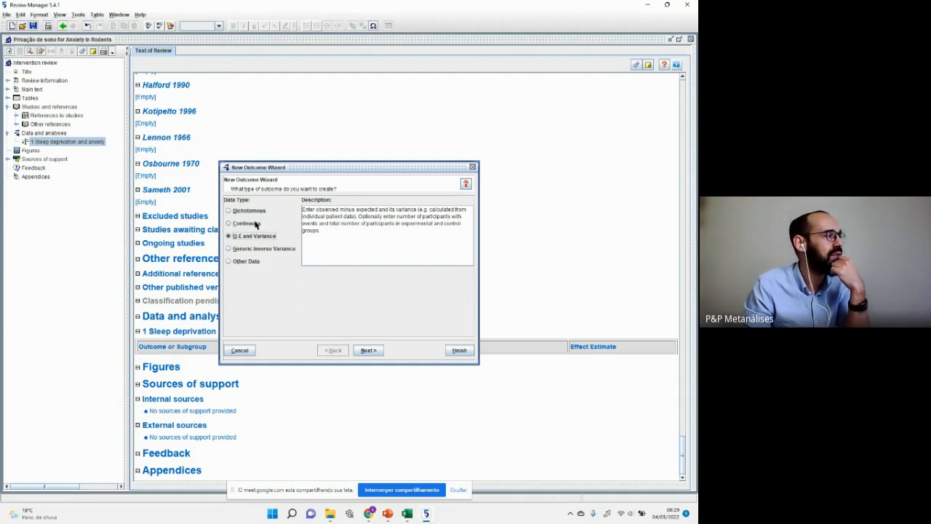
click(256, 224)
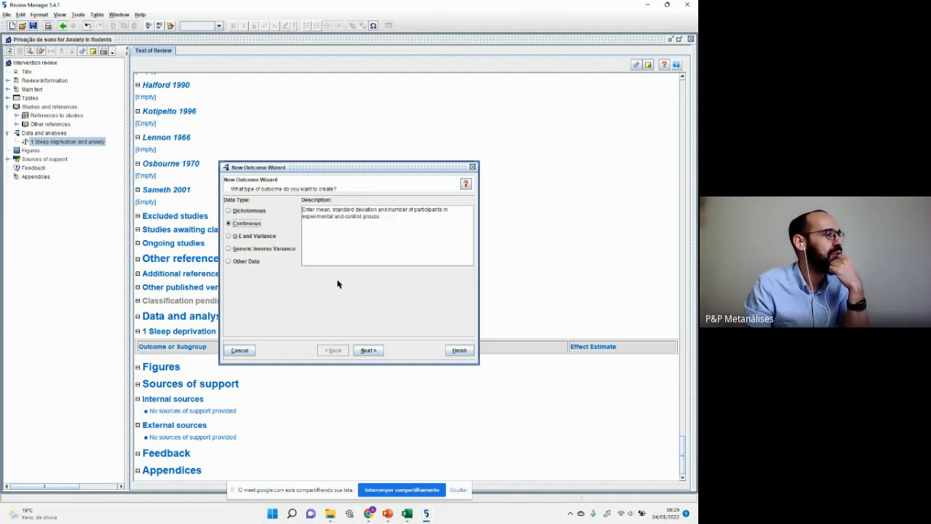
click(371, 350)
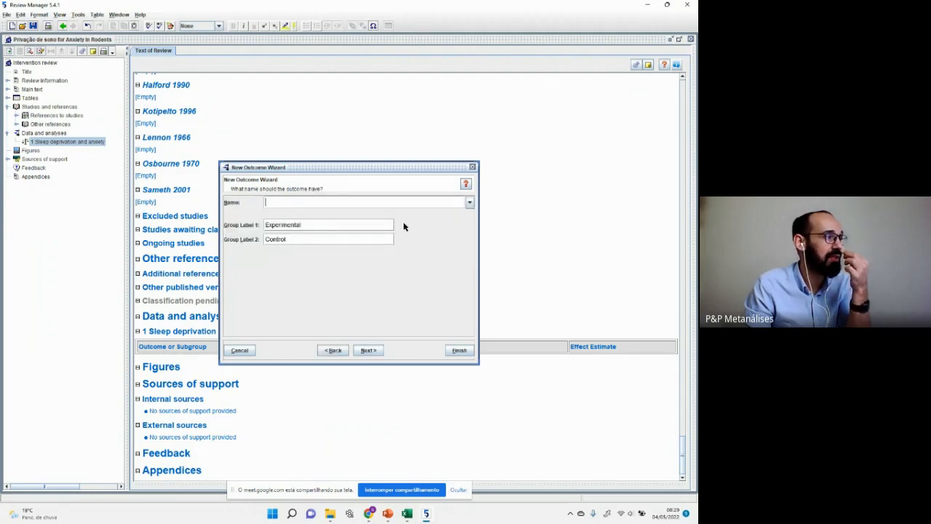
Step: Replace Group Label 1 'Experimental' with 'Sleep deprivation'
click(319, 224)
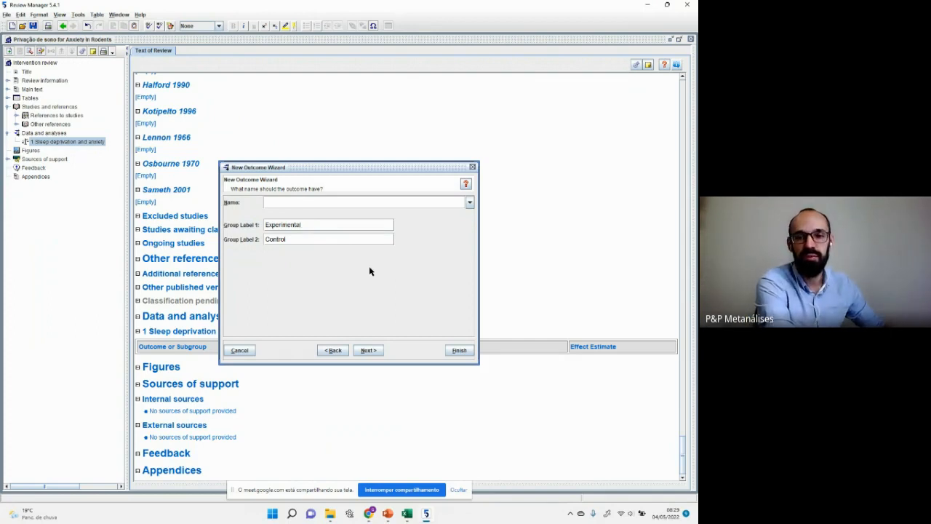
key(ctrl+a)
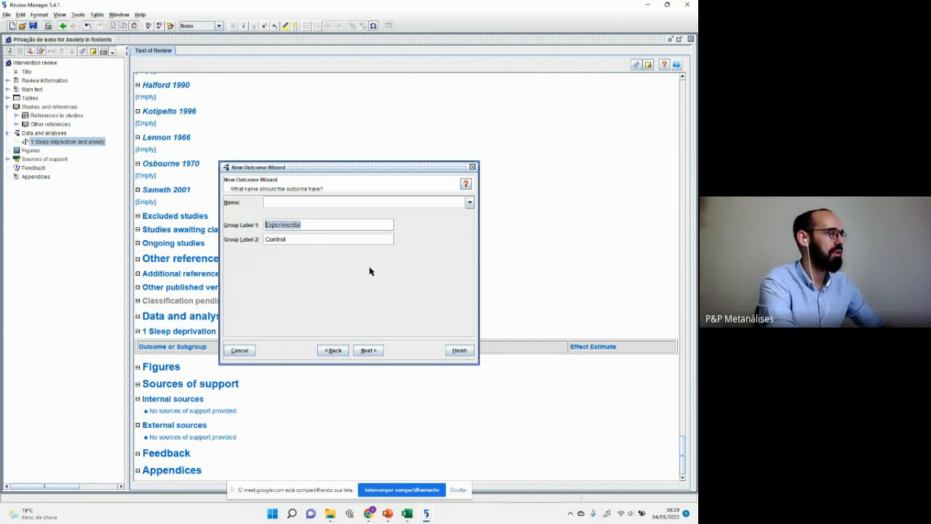
text(Sleep depr)
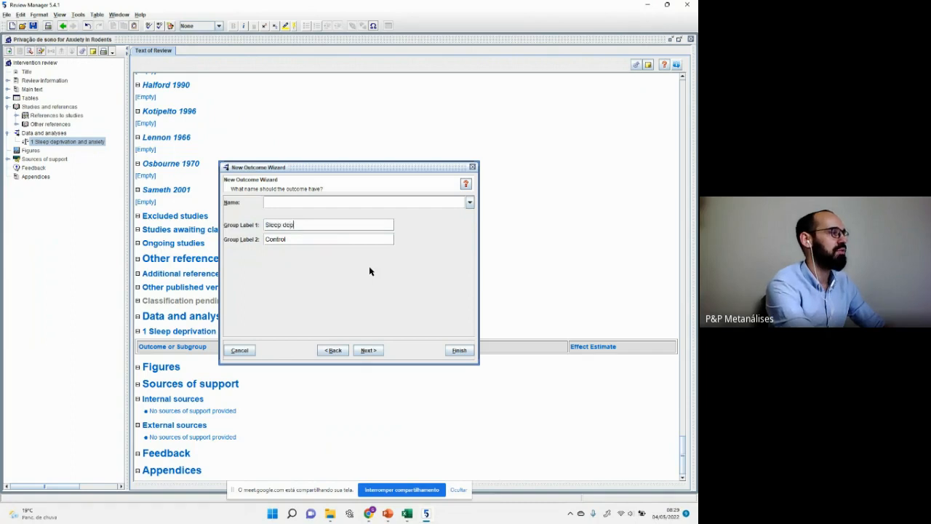
text(ivation)
key(Tab)
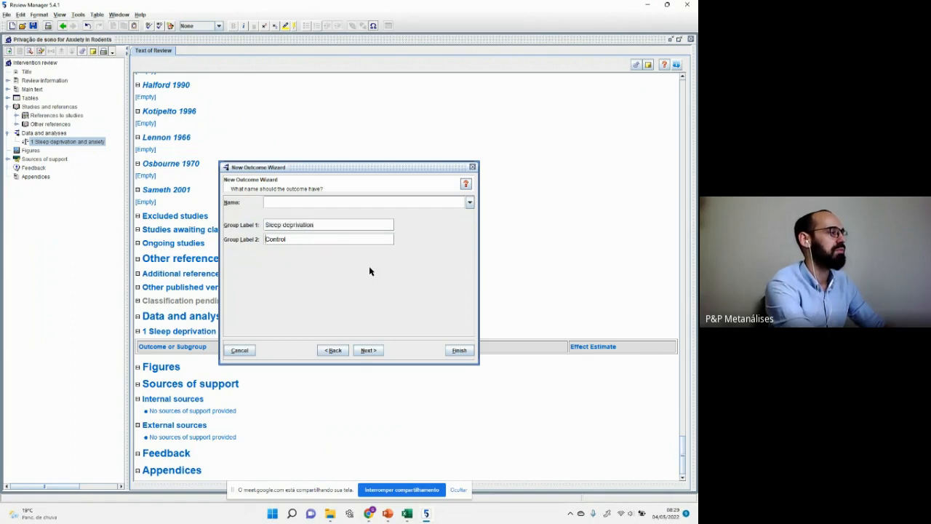
click(374, 351)
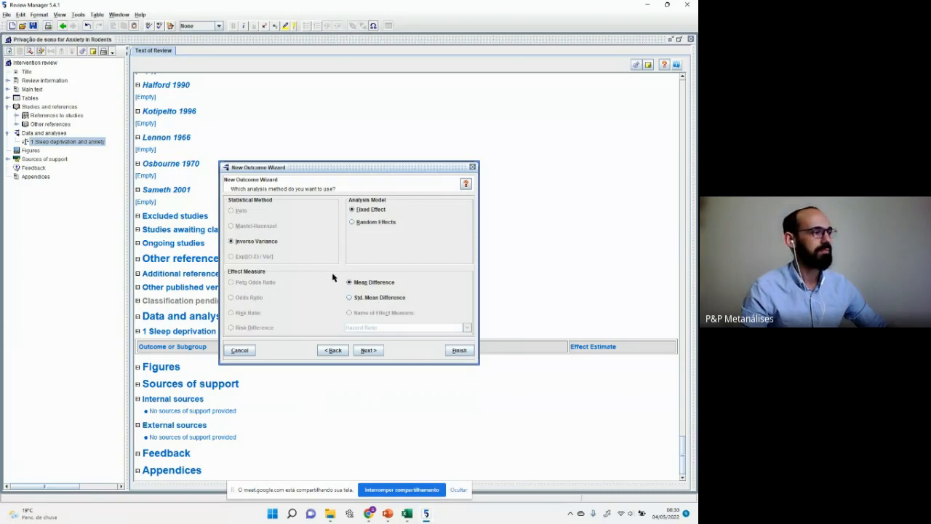
Step: Choose Std. Mean Difference with Random Effects and finish the wizard to create outcome 1.1
click(393, 297)
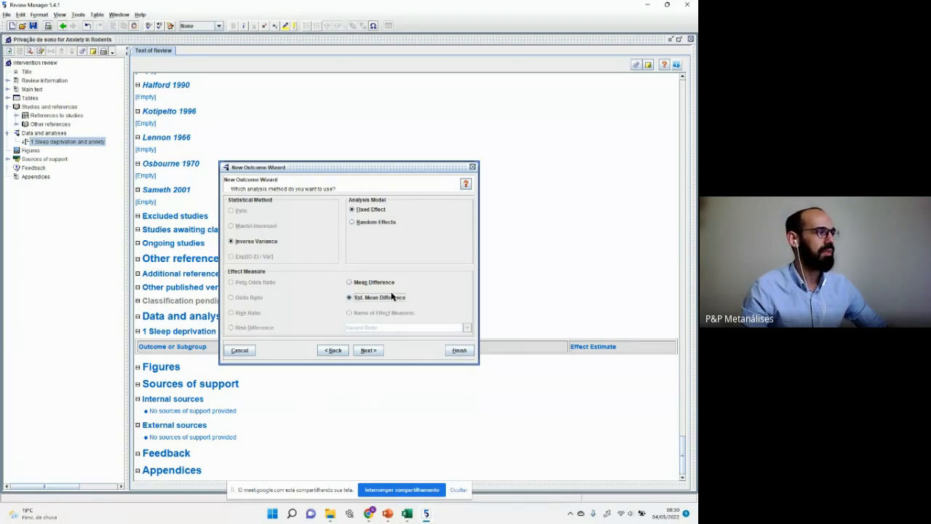
click(387, 223)
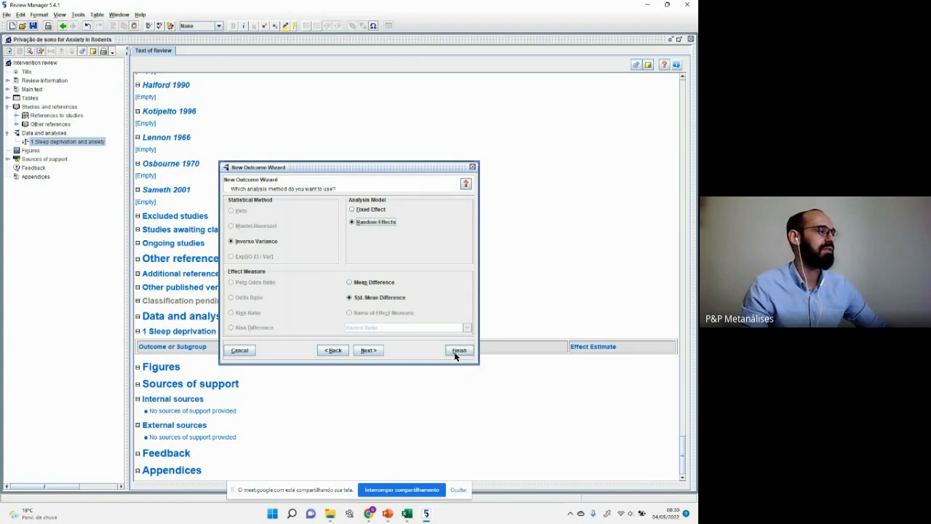
click(368, 351)
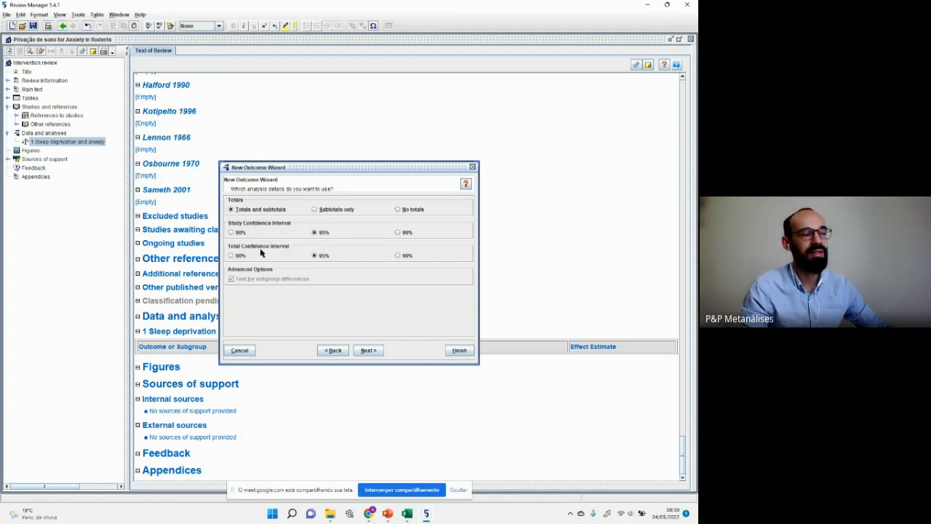
click(380, 352)
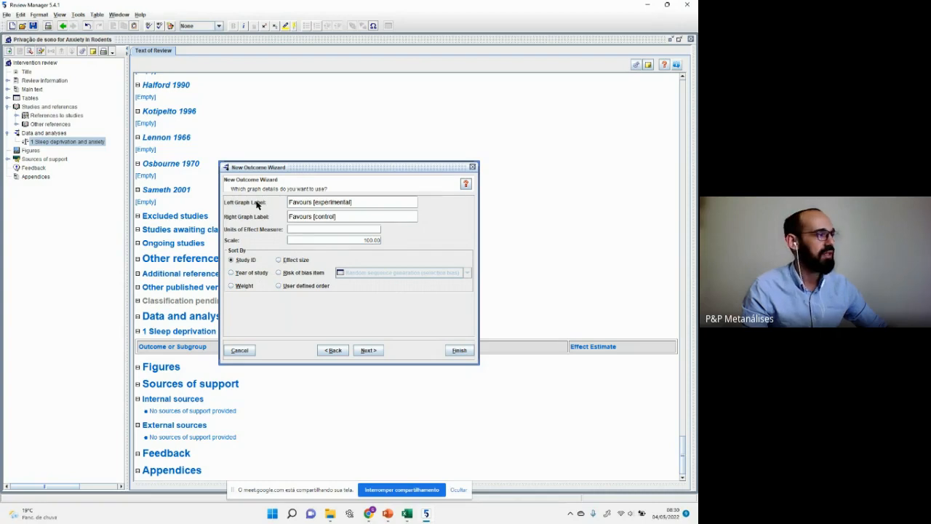
double_click(368, 208)
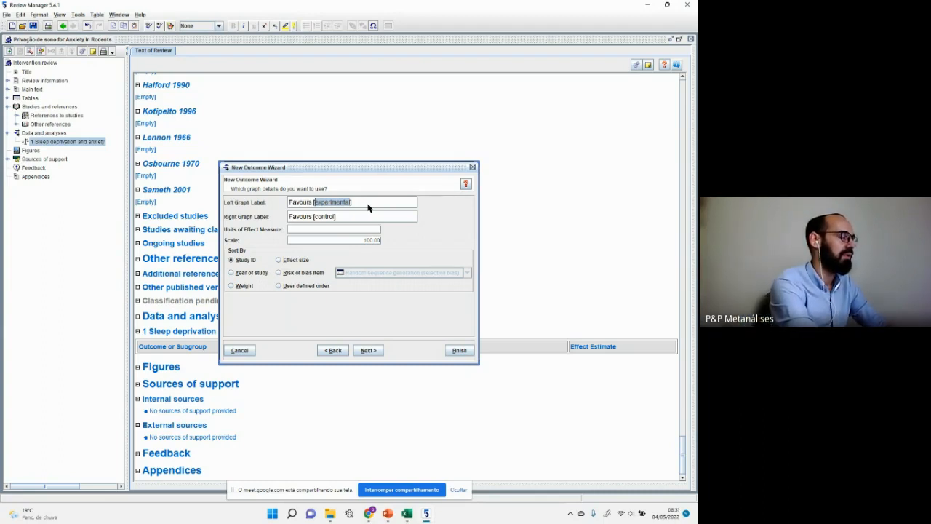
key(Left)
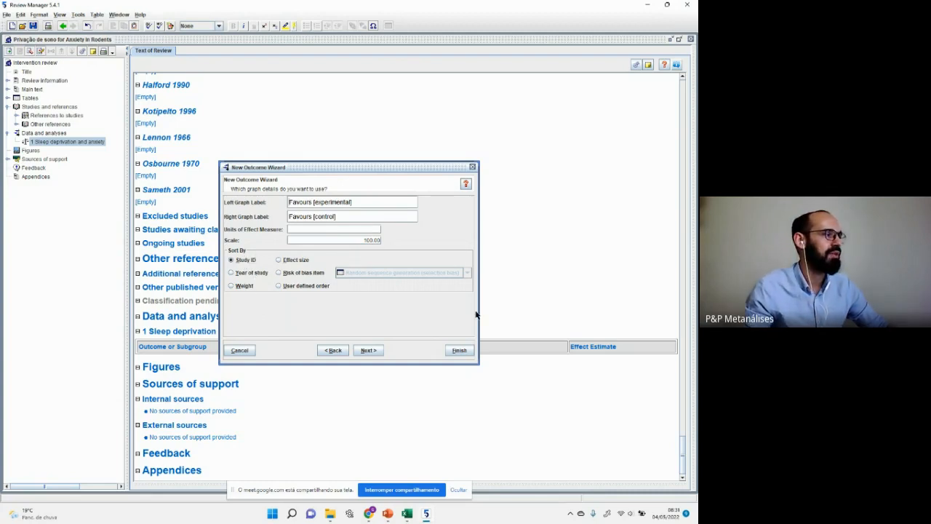
click(369, 351)
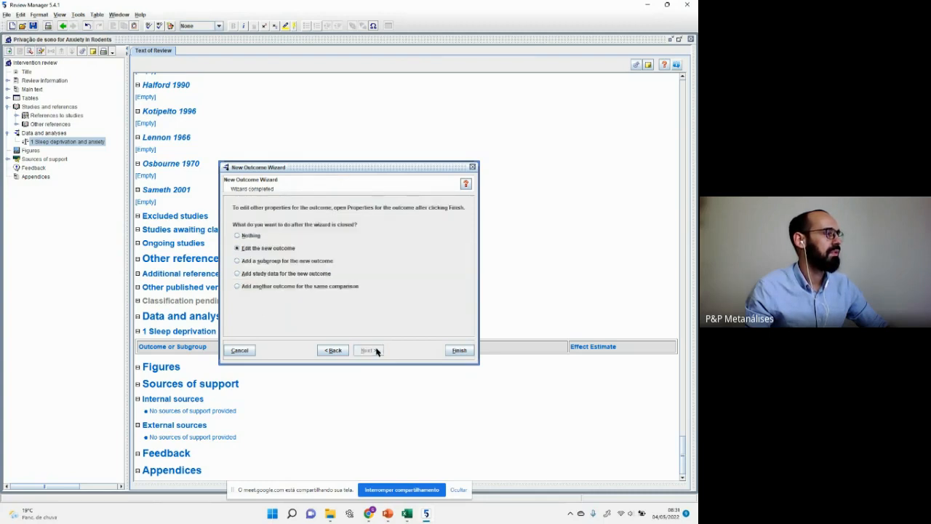
click(459, 350)
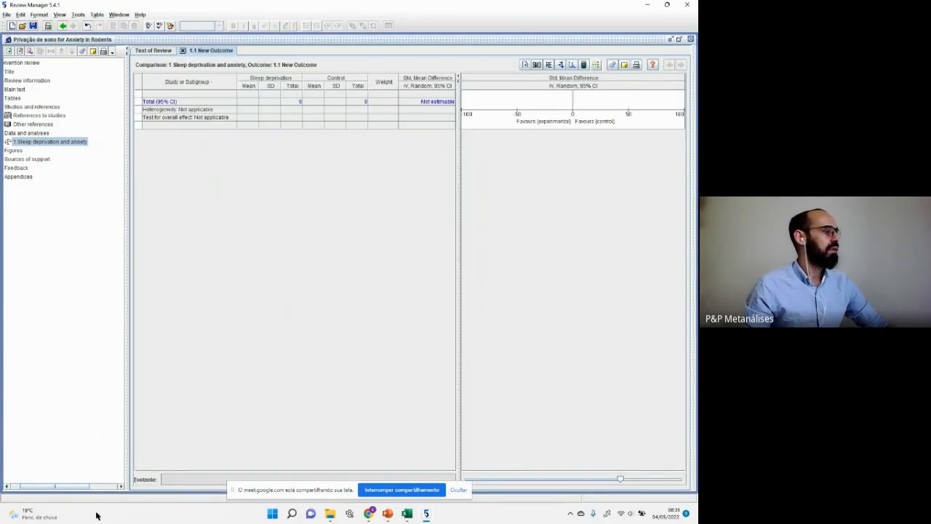
Step: Expand Sleep deprivation and anxiety and rename '1.1 New Outcome' to 'Tempo no braço aberto'
drag(79, 486, 42, 480)
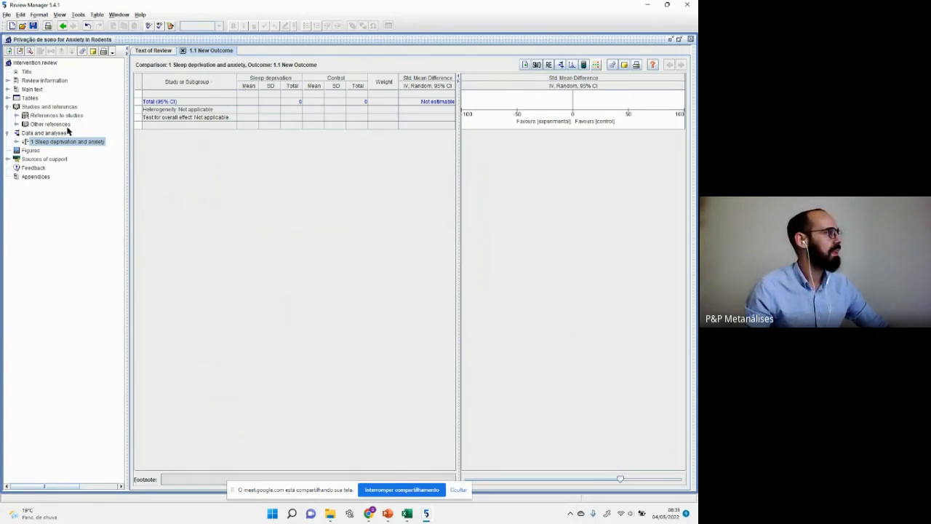
click(16, 142)
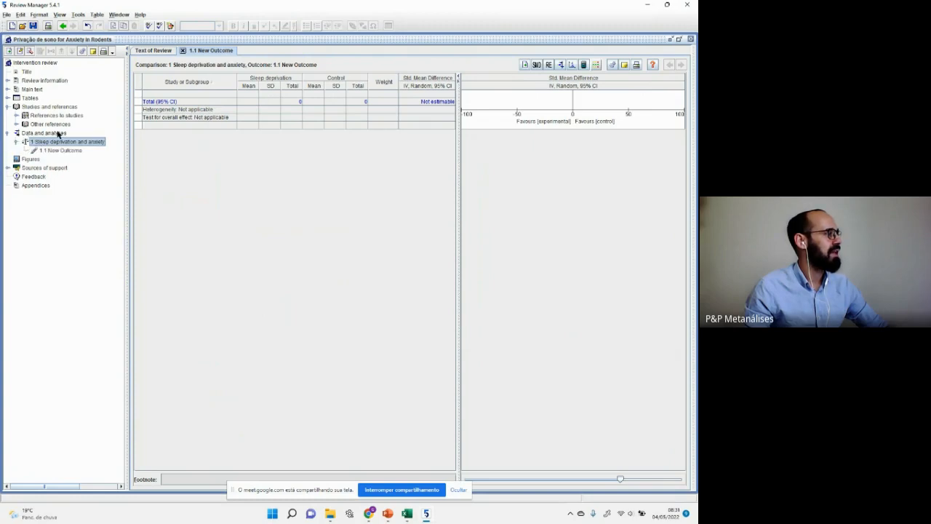
click(77, 151)
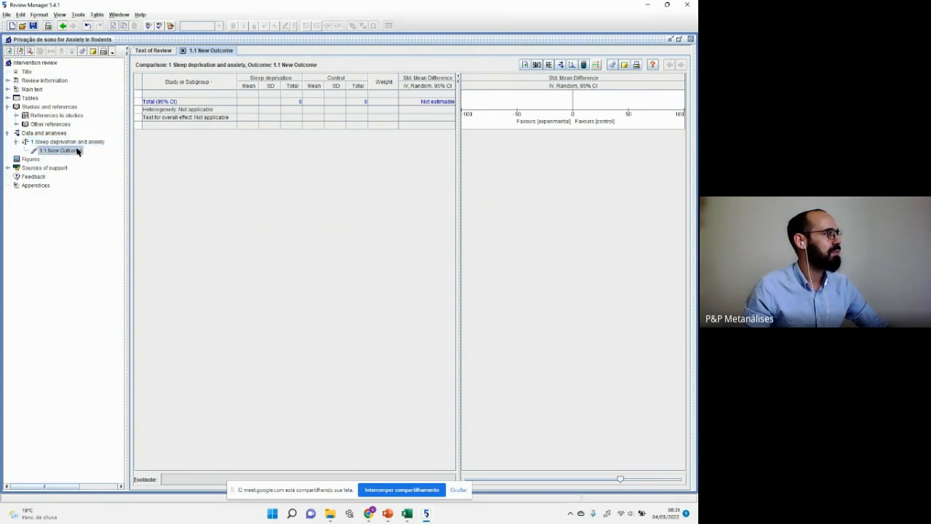
click(79, 153)
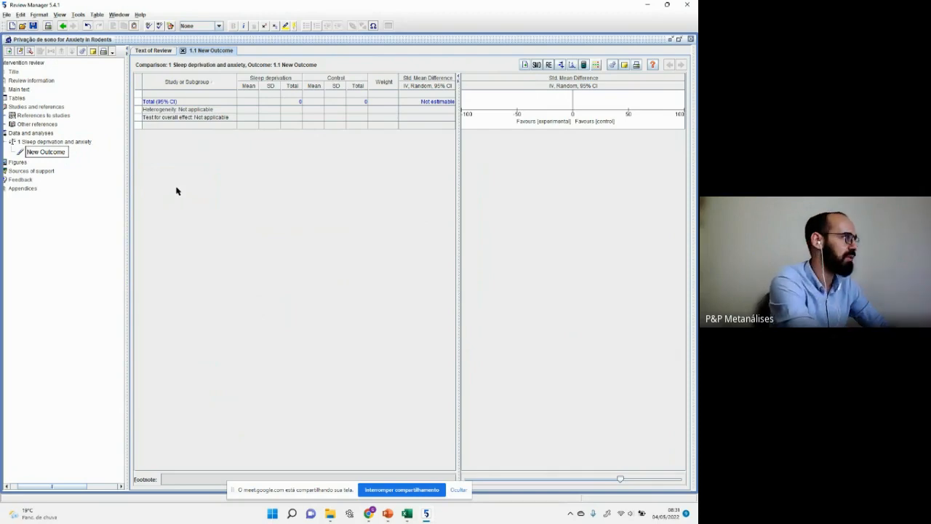
text(Tempo)
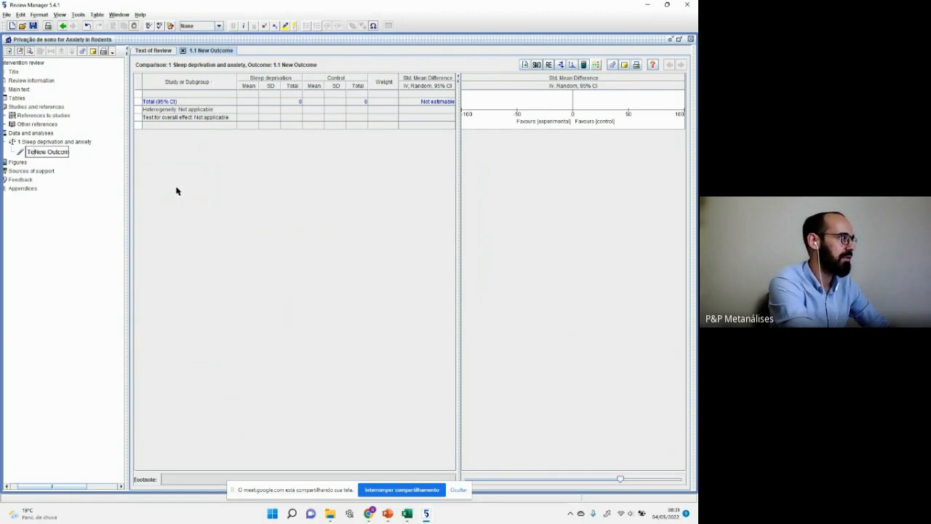
key(shift+End)
key(Delete)
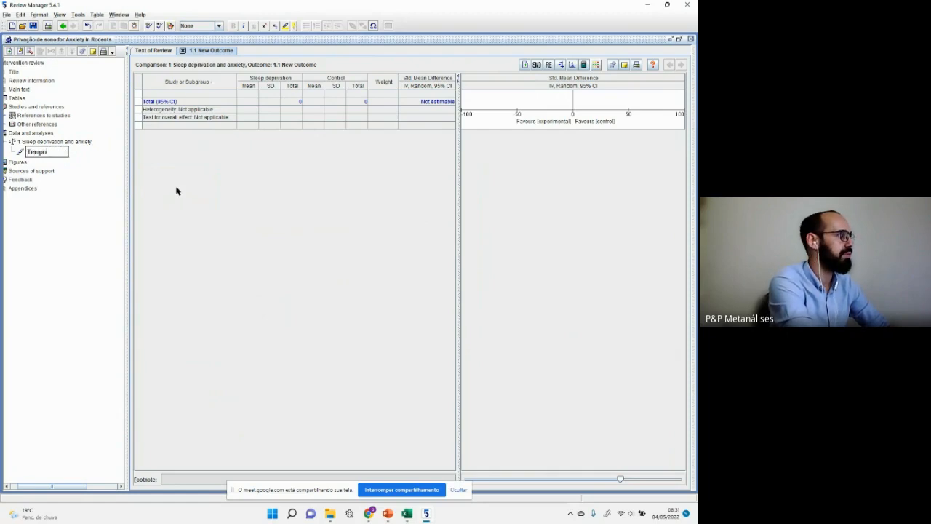
text(no braço aberto)
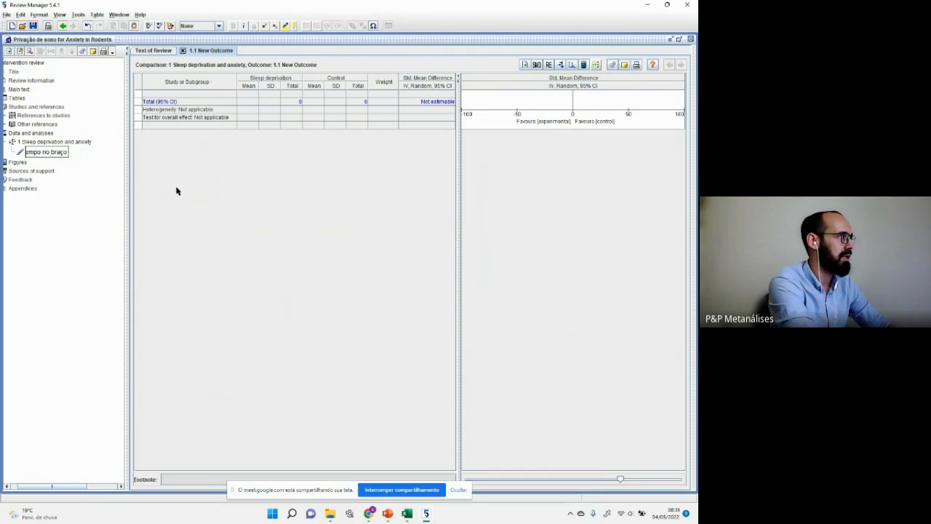
key(Return)
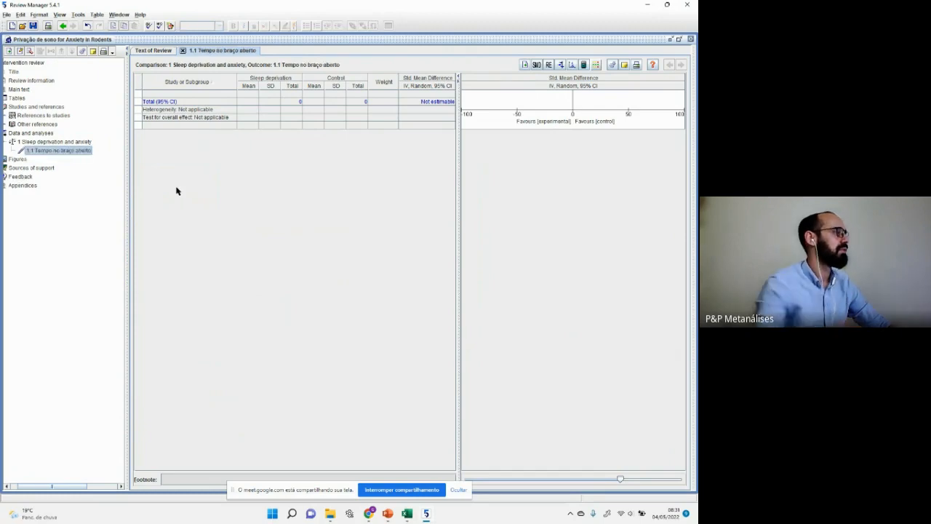
Step: Begin adding another outcome to Sleep deprivation and anxiety, then cancel the wizard
right_click(45, 143)
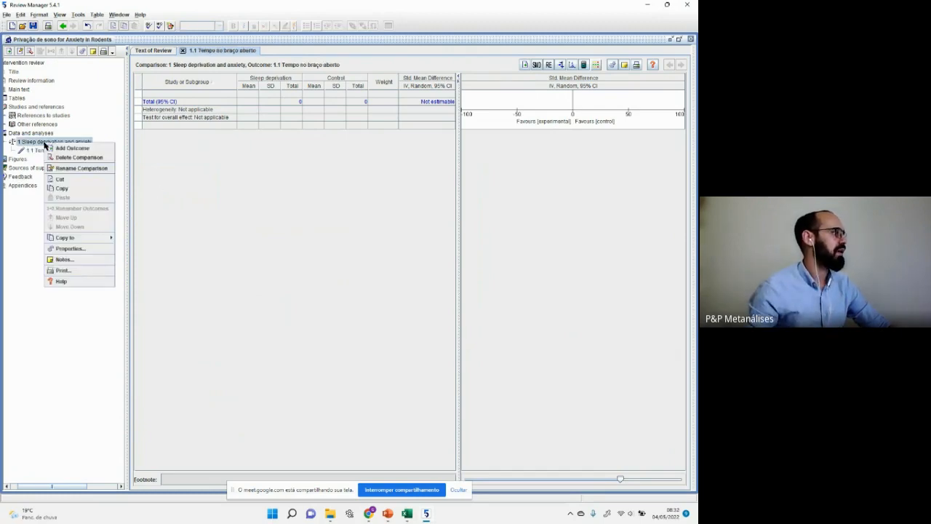
click(62, 149)
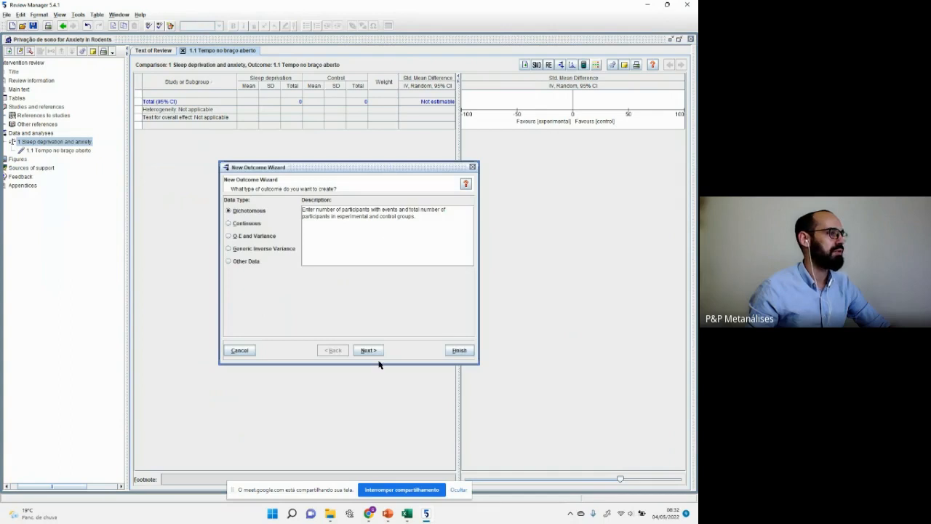
click(472, 167)
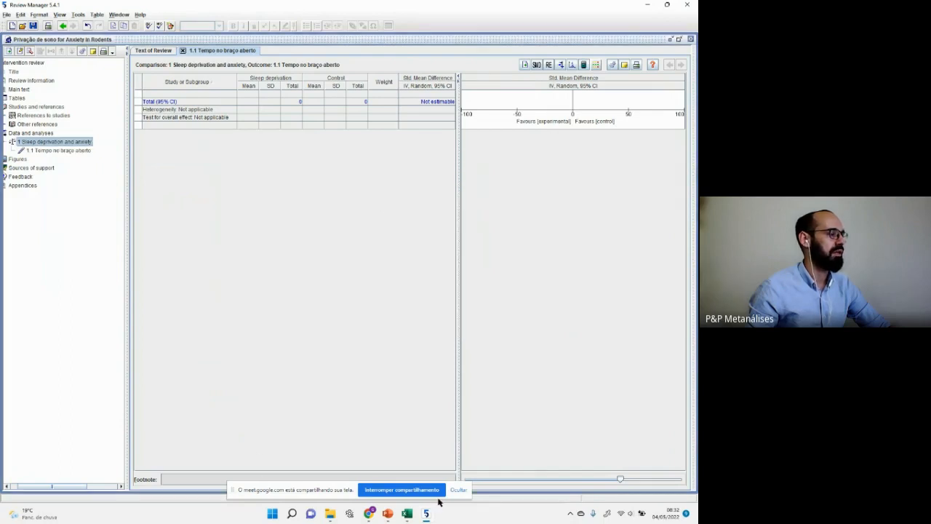
drag(78, 493, 50, 491)
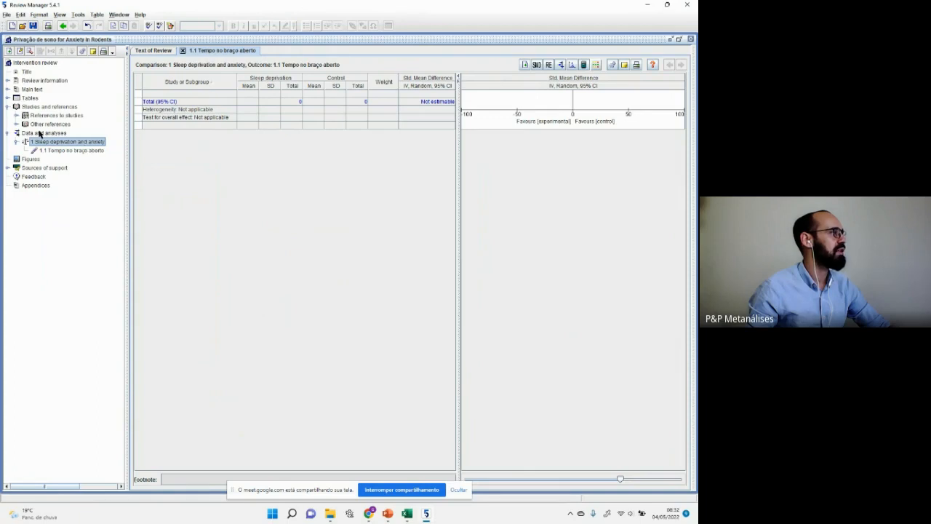
Step: Create comparison '2 Neurotransmissores' under Data and analyses
right_click(40, 136)
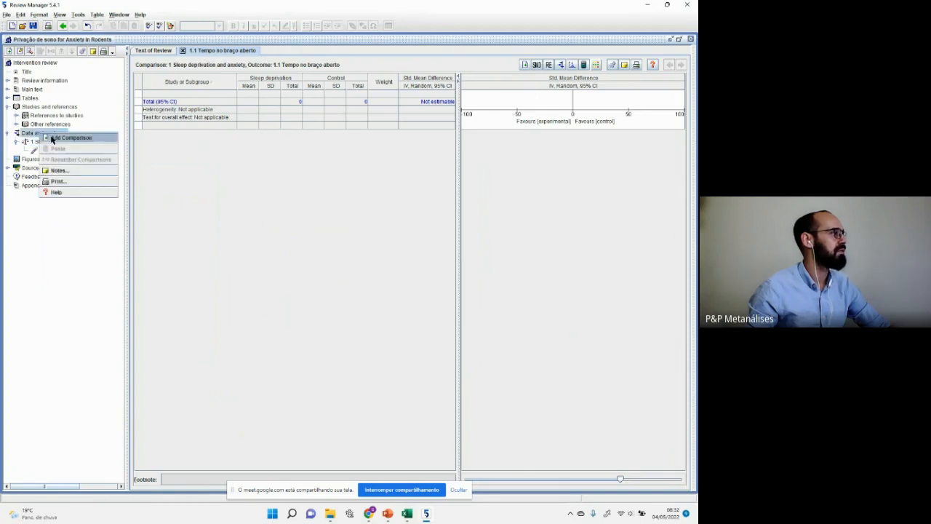
click(55, 140)
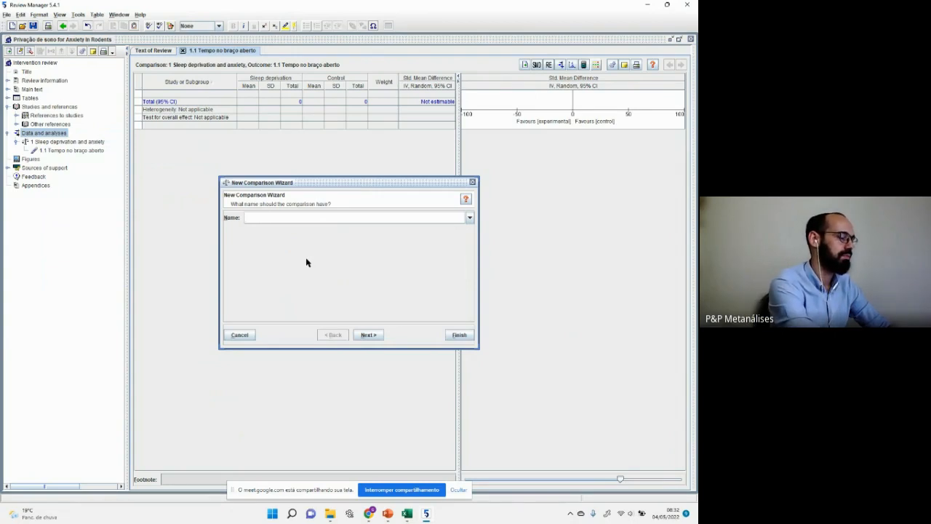
text(Neurotran)
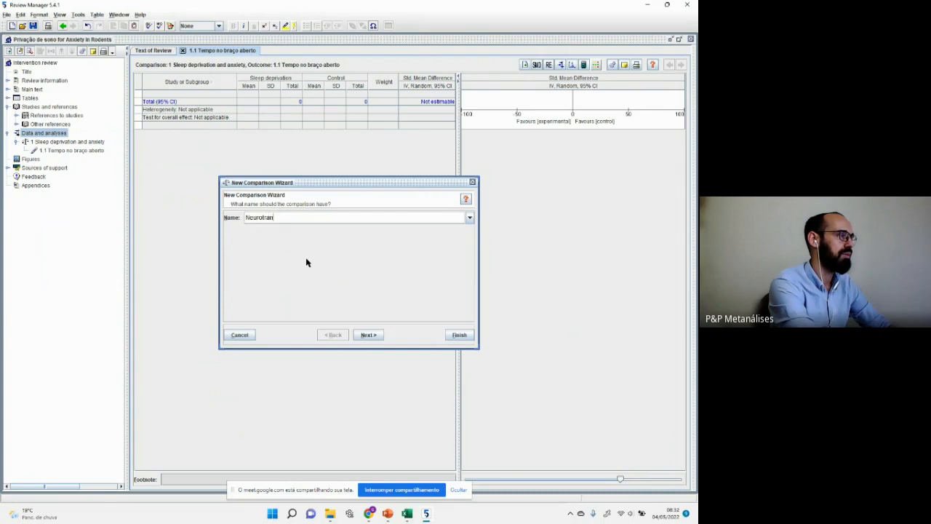
text(smissores)
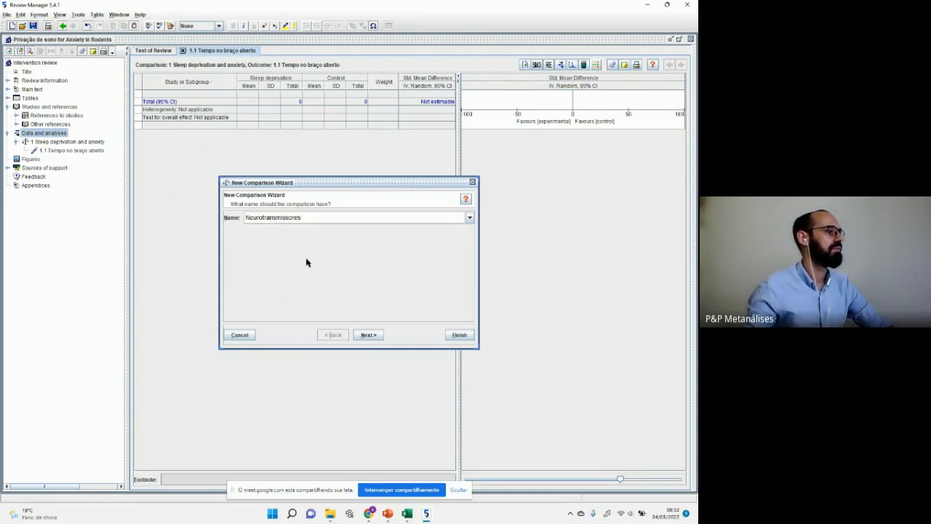
click(369, 335)
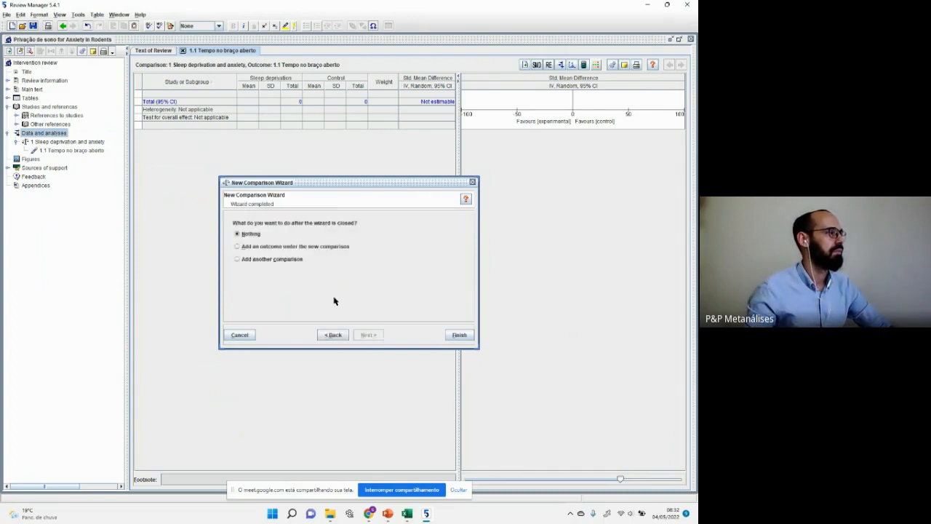
click(459, 335)
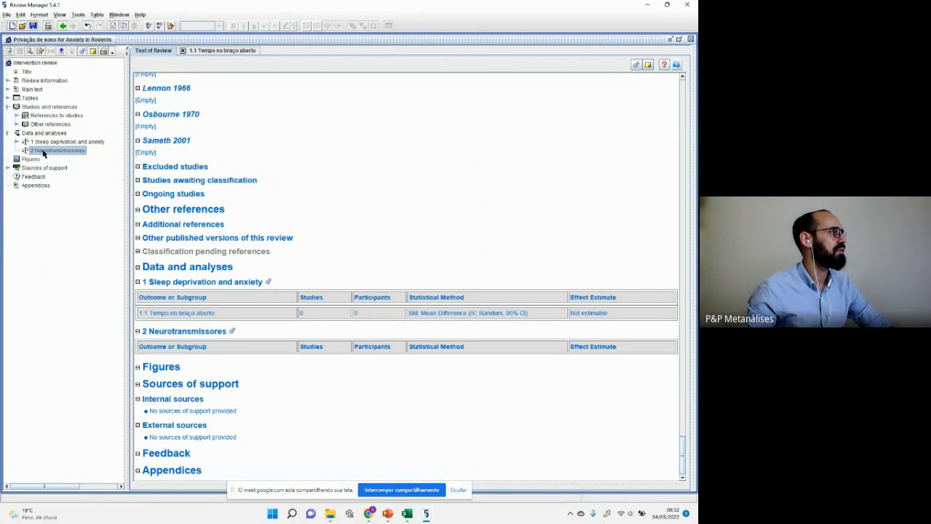
right_click(43, 153)
Step: Add a Continuous outcome to Neurotransmissores with Group Label 1 'Sleep deprivation'
click(59, 158)
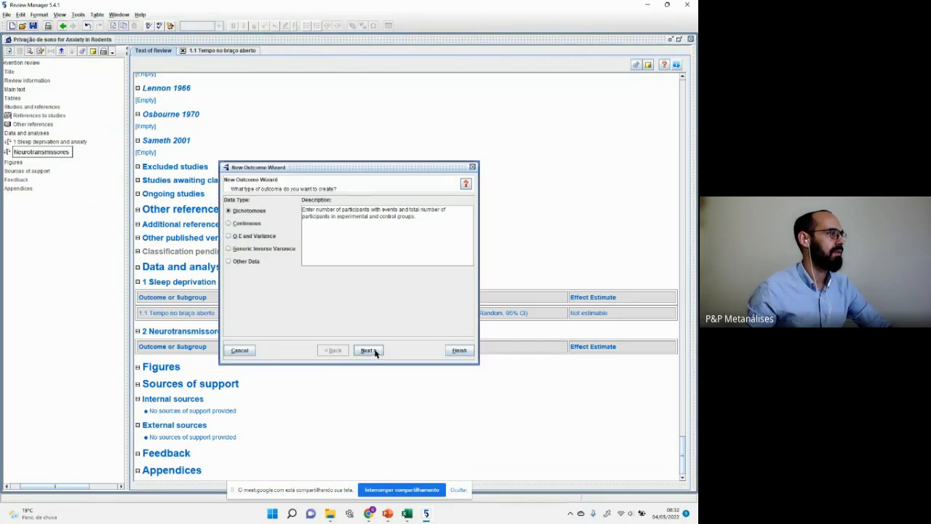
click(228, 223)
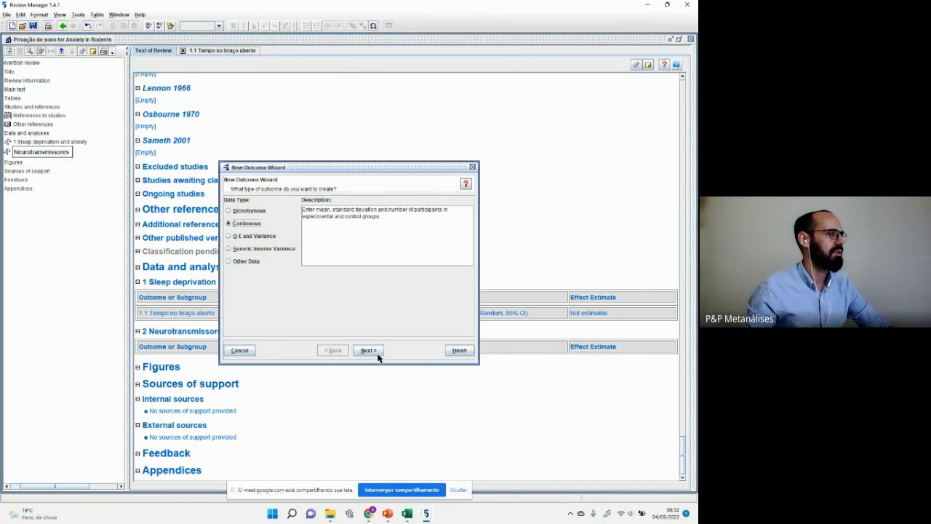
click(369, 351)
click(369, 351)
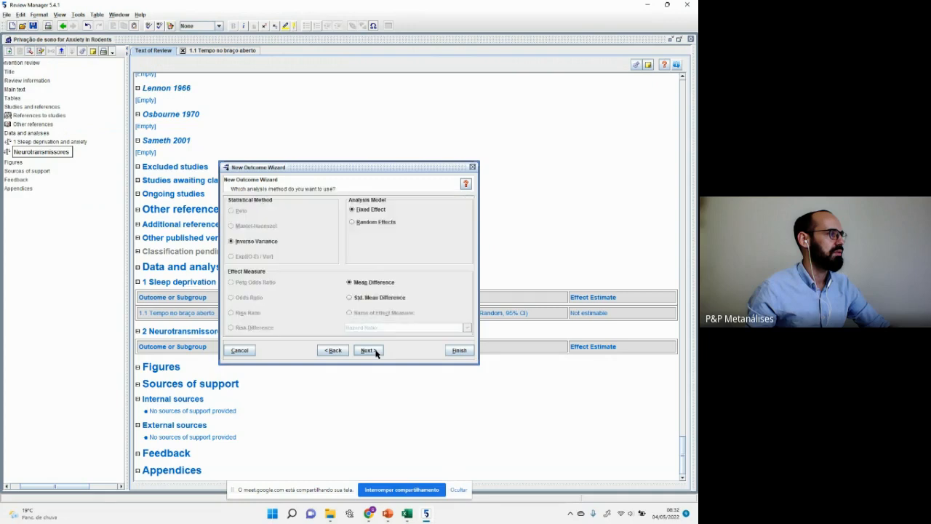
click(333, 350)
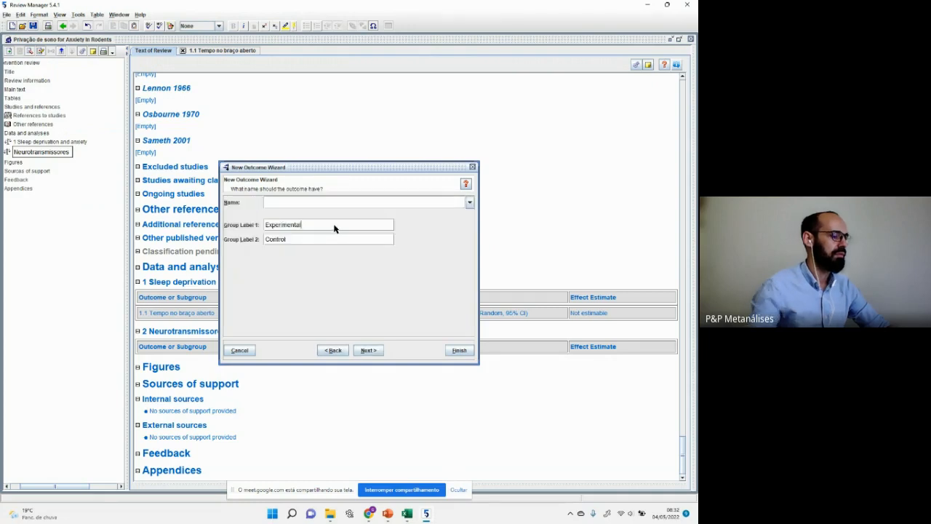
double_click(334, 229)
text(Sleep d)
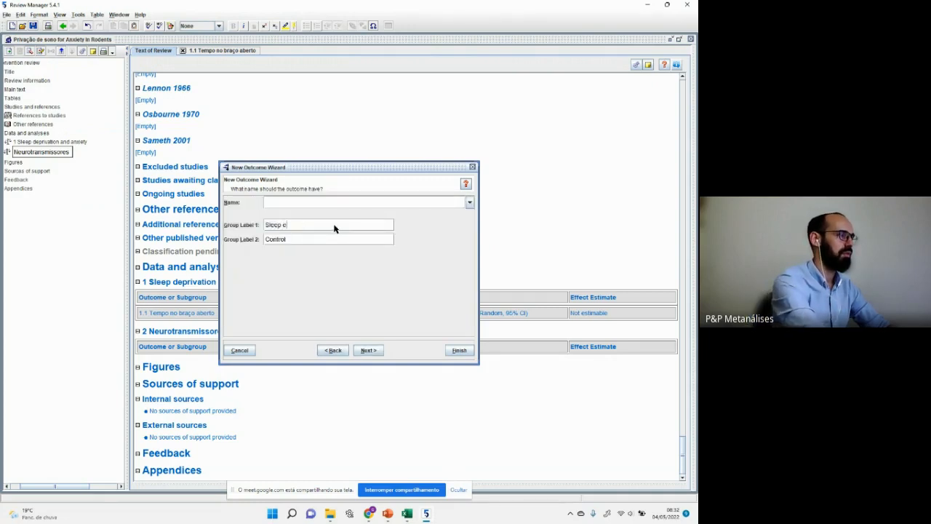
text(eprivation)
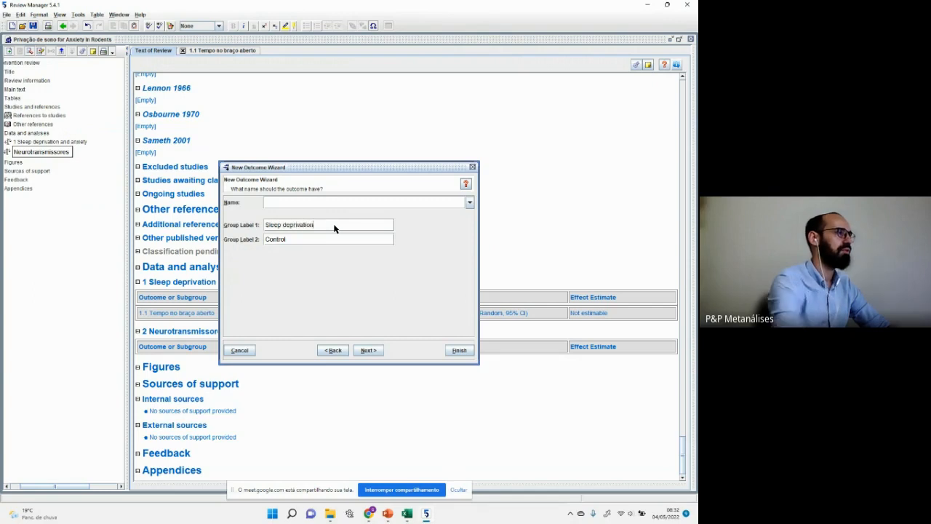
click(368, 350)
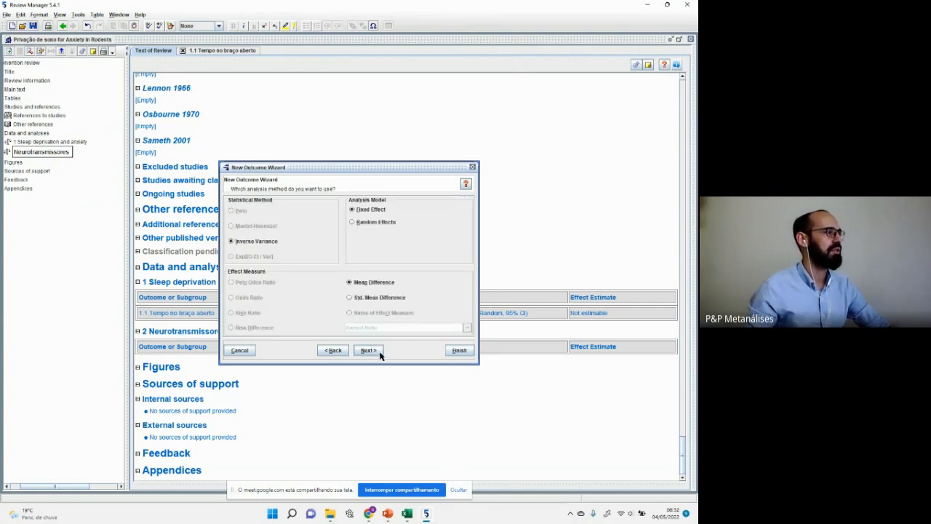
Step: Use Random Effects with Std. Mean Difference, finish, and expand Neurotransmissores to show 2.1
click(379, 221)
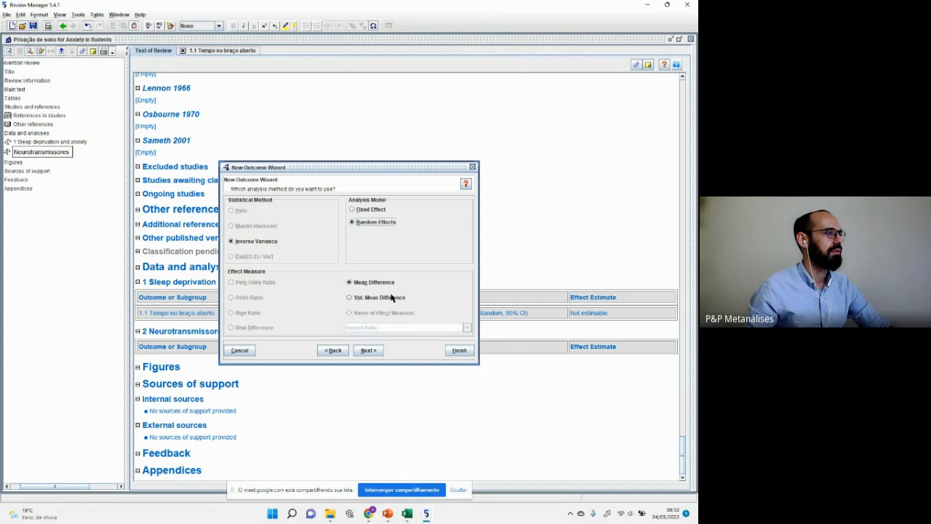
click(391, 296)
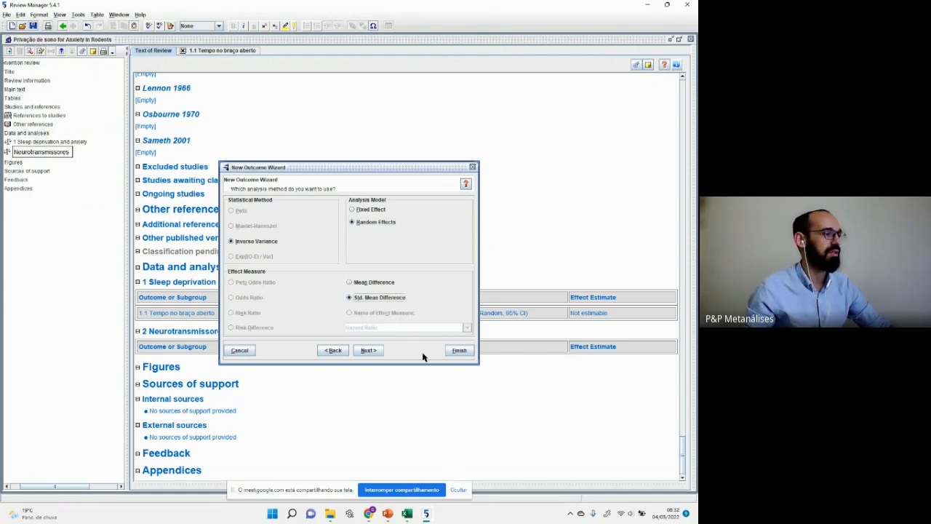
click(369, 351)
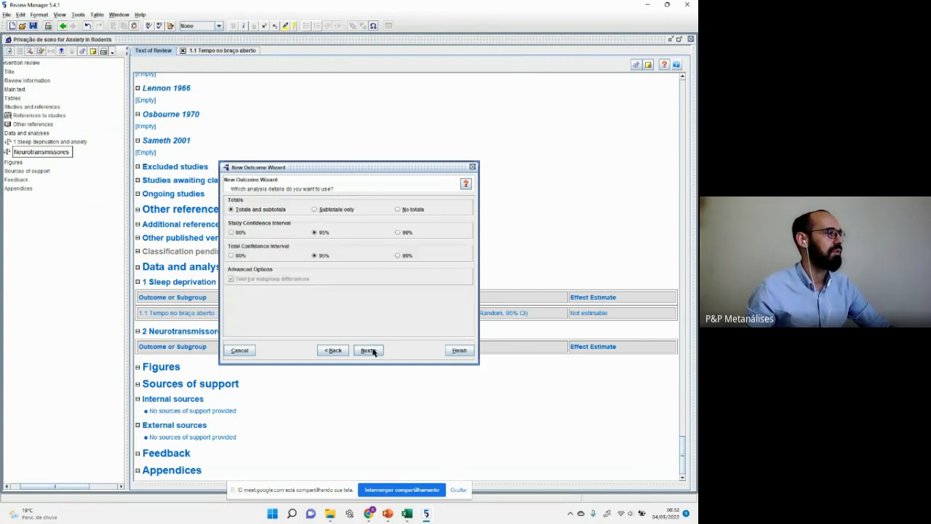
click(370, 350)
click(370, 350)
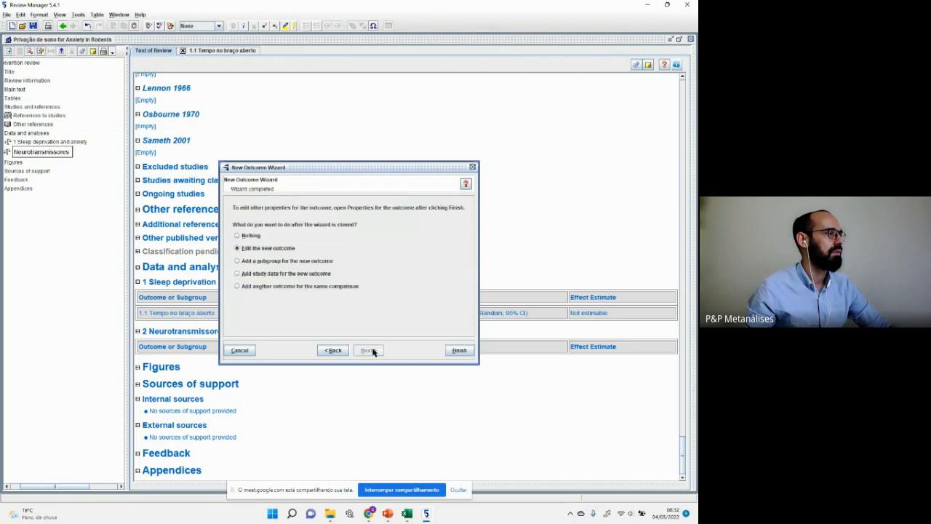
click(457, 350)
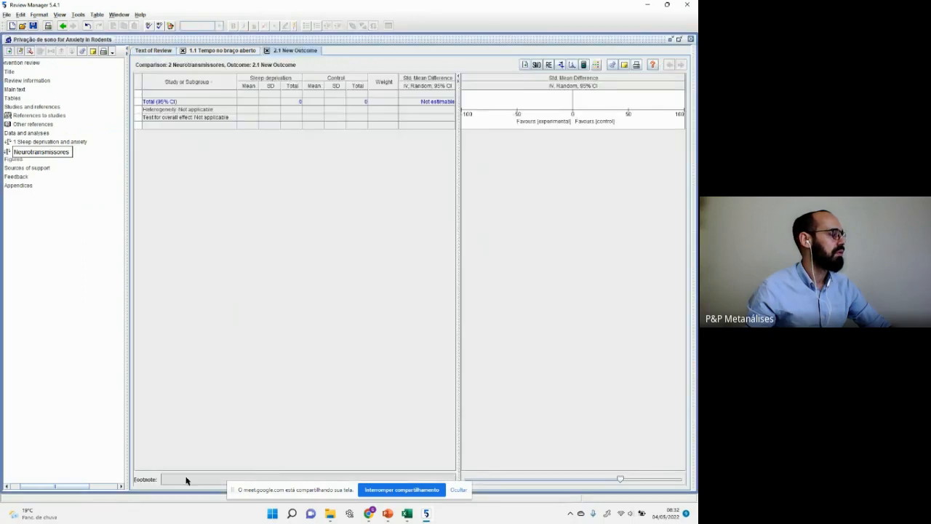
drag(70, 486, 37, 485)
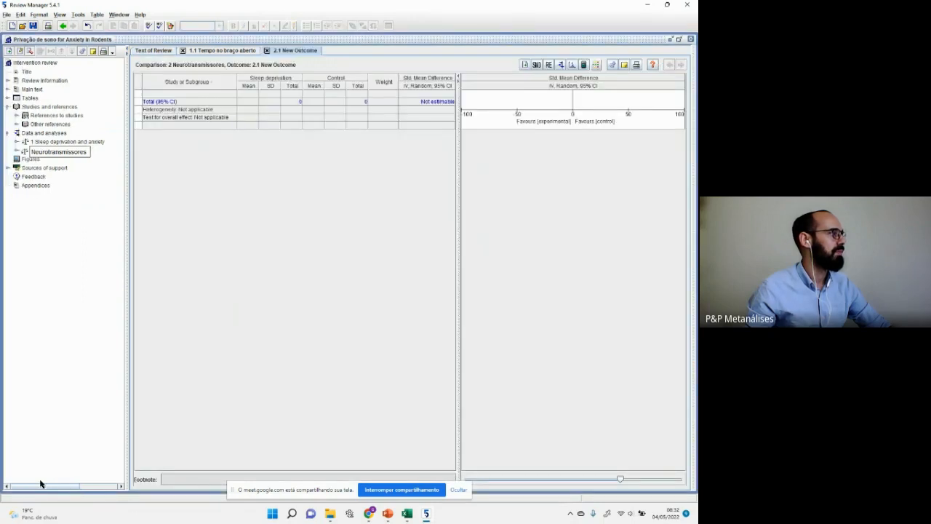
click(17, 151)
key(F2)
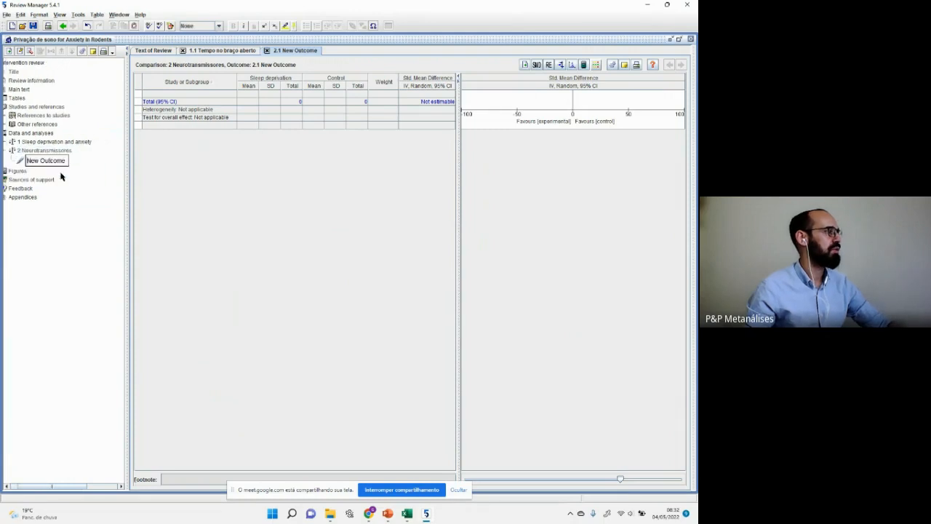
Step: Type 'Dopamine' as the outcome name, clearing the leftover old text
text(DopamineNew)
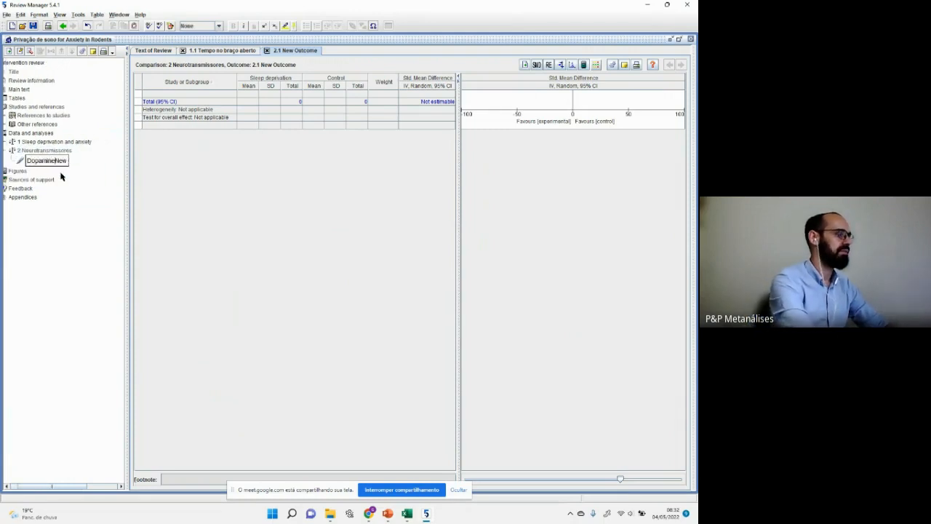
key(shift+End)
key(Delete)
Step: Check the Dopamine column data for every study in the Excel extraction sheet
key(alt+Tab)
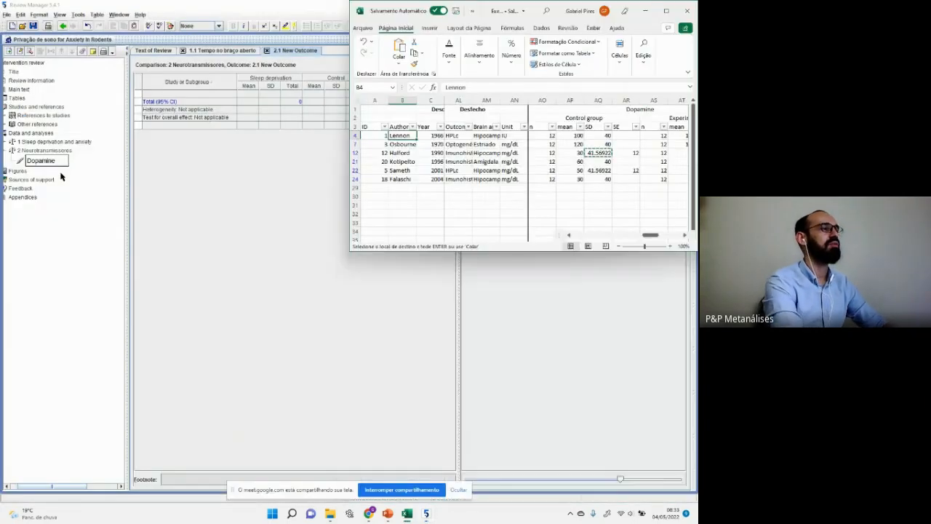
key(super+Up)
key(Up)
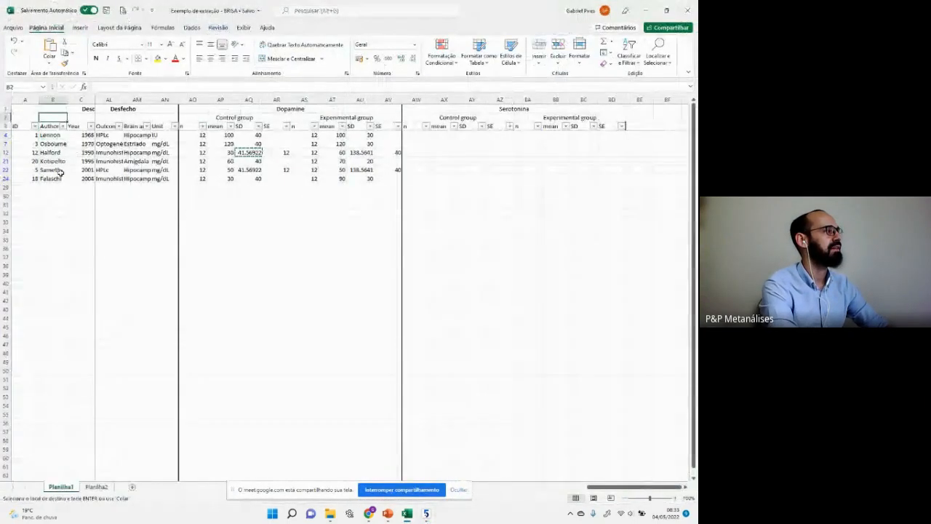
key(Right)
key(Right)
key(Up)
key(Up)
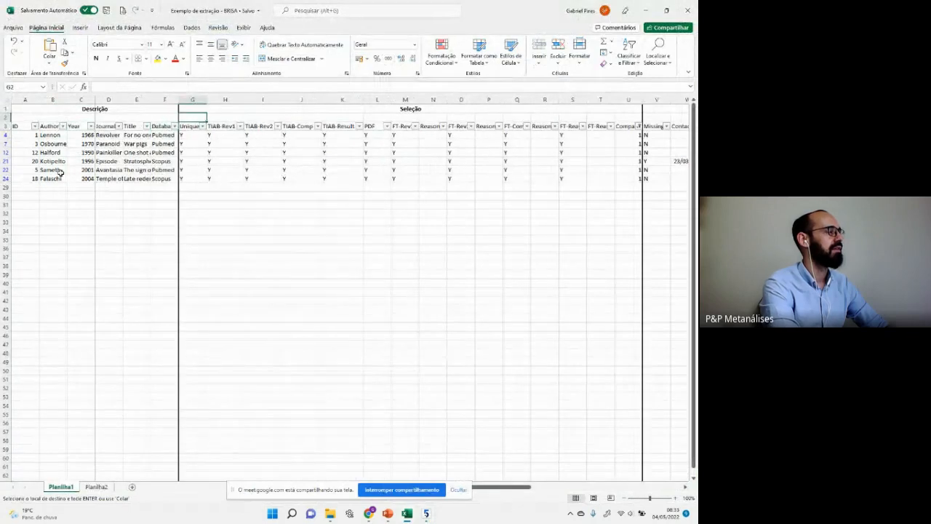
key(Right)
key(Right)
key(Right)
key(Right)
key(Right)
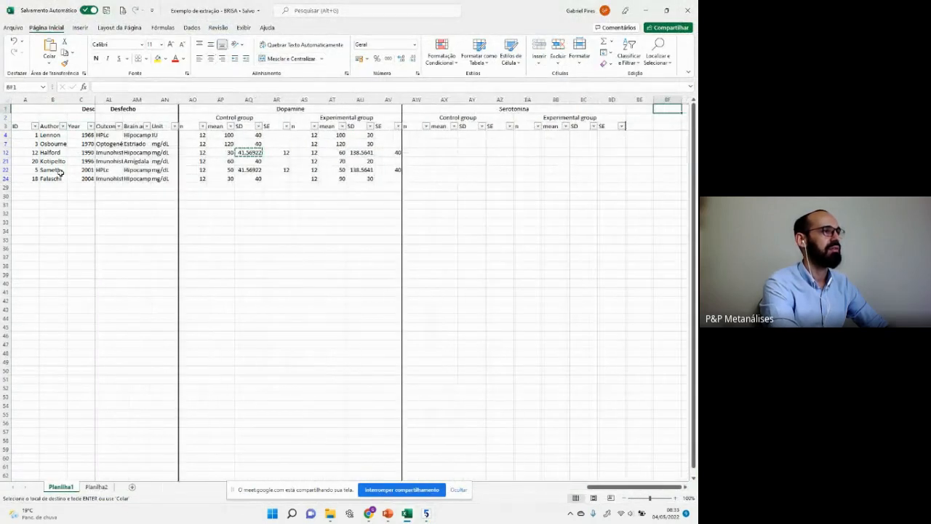
key(Left)
key(shift+Down)
key(shift+Down)
key(shift+Down)
key(shift+Down)
key(shift+Down)
key(shift+Down)
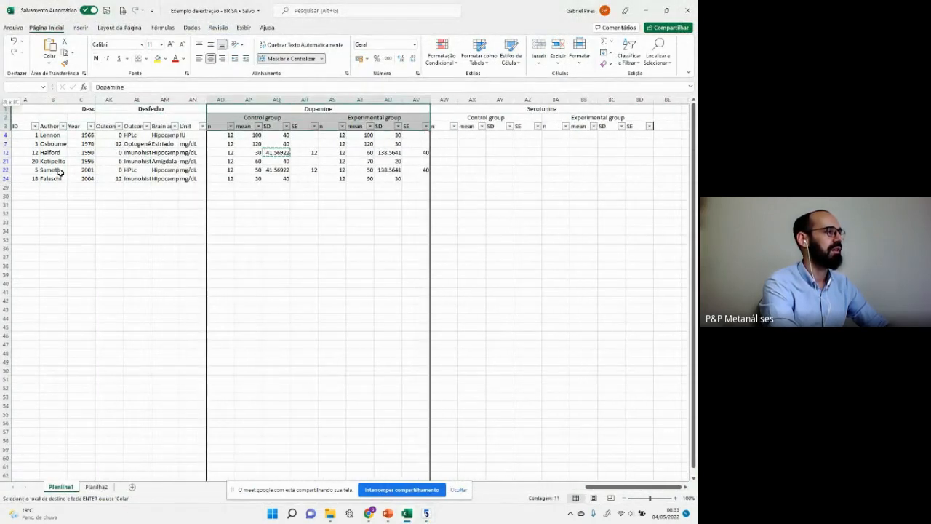
key(shift+Down)
key(shift+Down)
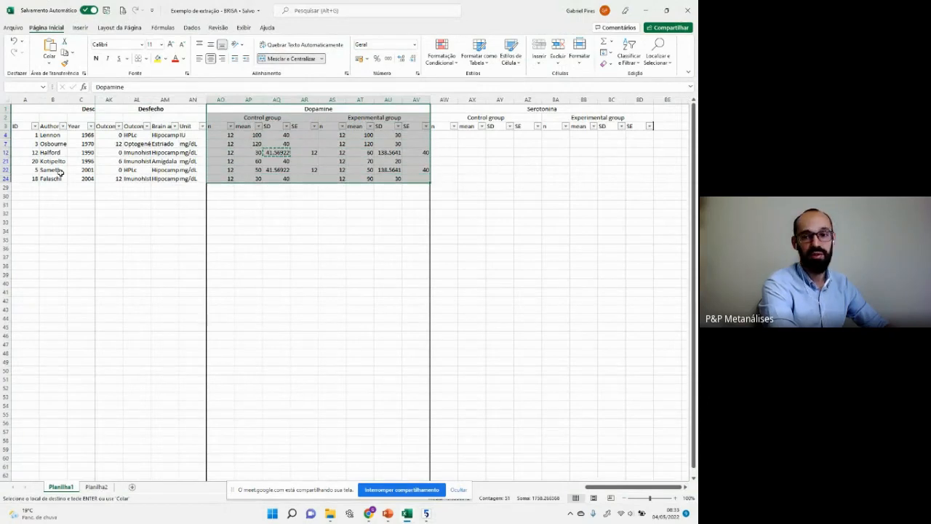
key(Down)
key(Down)
Step: Return to Review Manager and confirm the name '2.1 Dopamine'
key(alt+Tab)
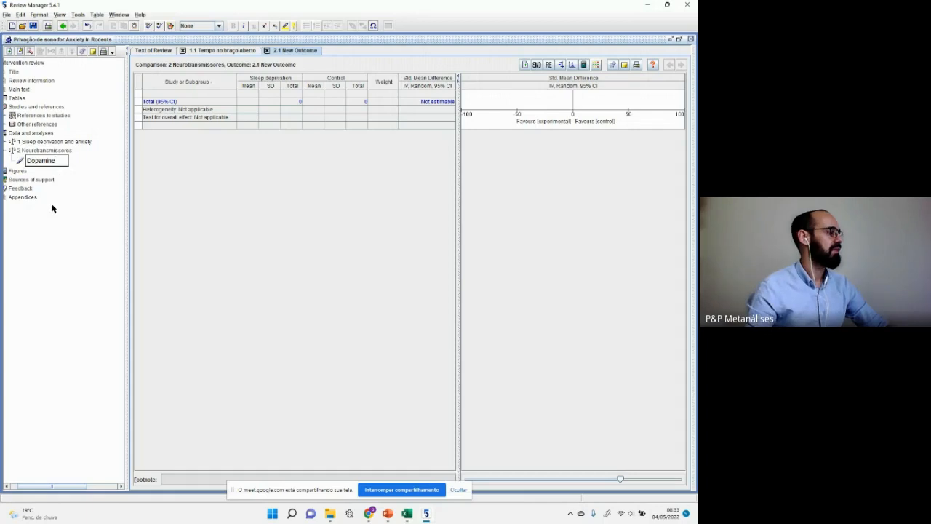
key(Return)
drag(76, 488, 34, 488)
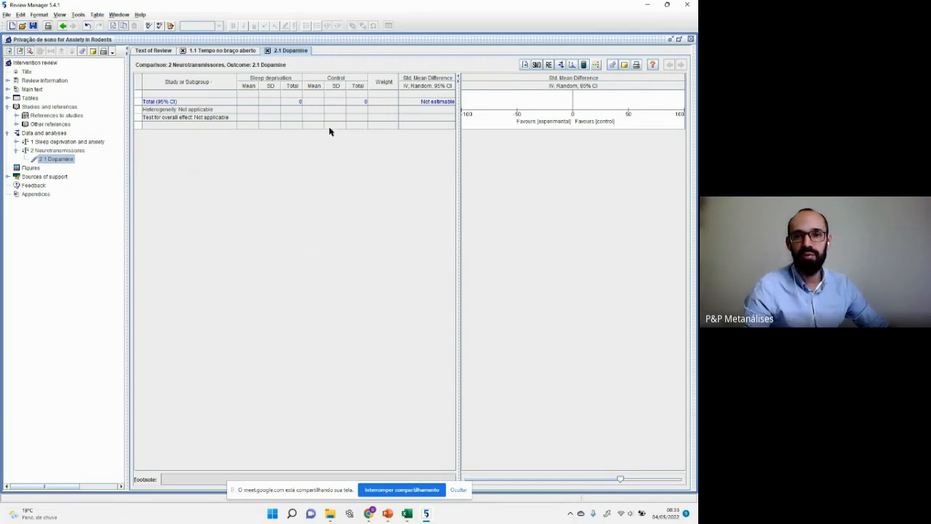
Step: Add all six included studies from Falaschi 2004 onward to 2.1 Dopamine, retoggling the first's inclusion
right_click(48, 160)
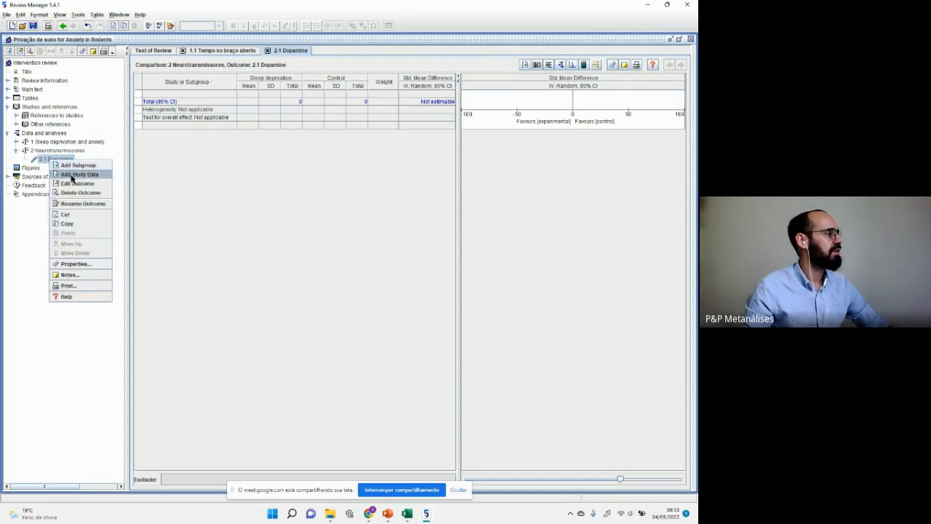
click(72, 176)
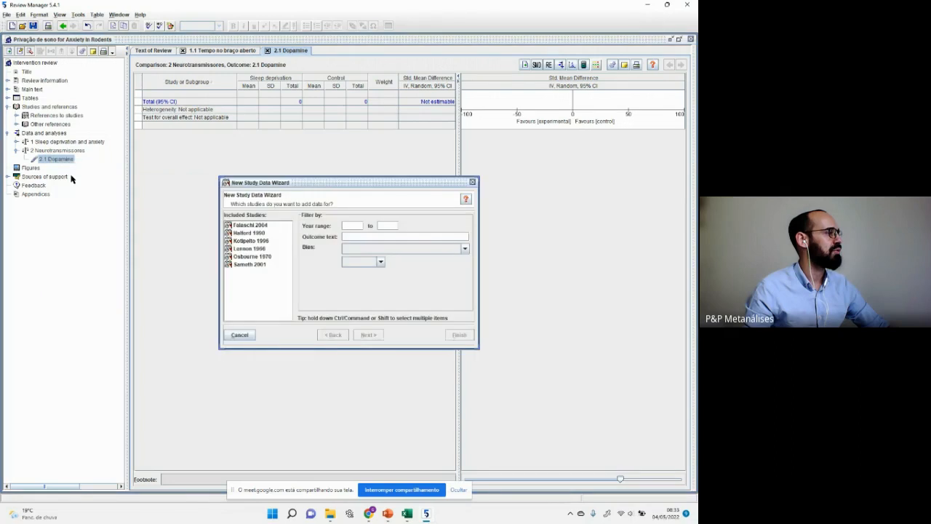
click(264, 226)
key(shift+Down)
key(shift+Down)
key(shift+Down)
key(shift+Down)
key(shift+Down)
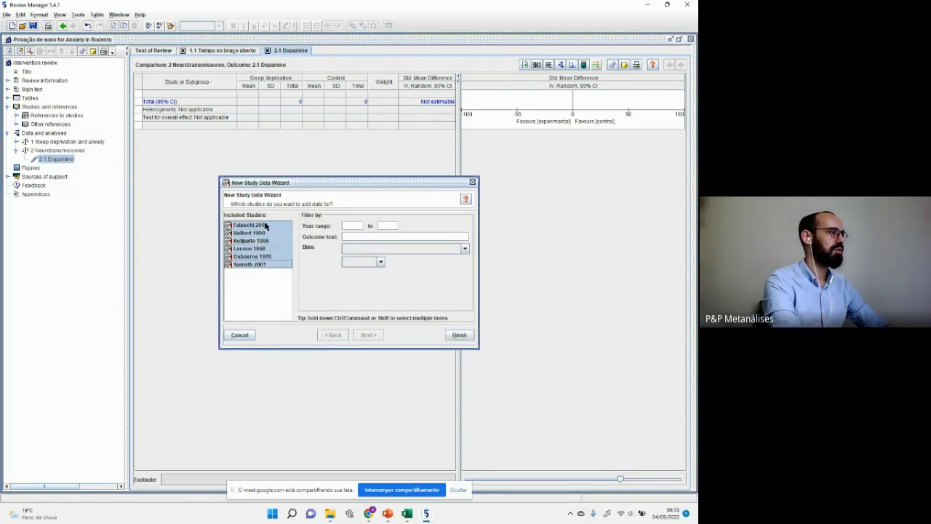
click(264, 265)
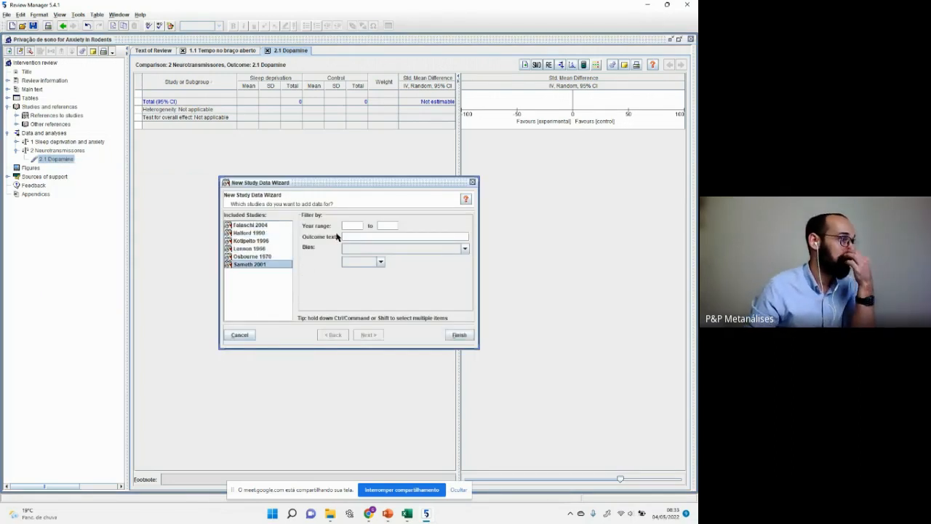
click(354, 225)
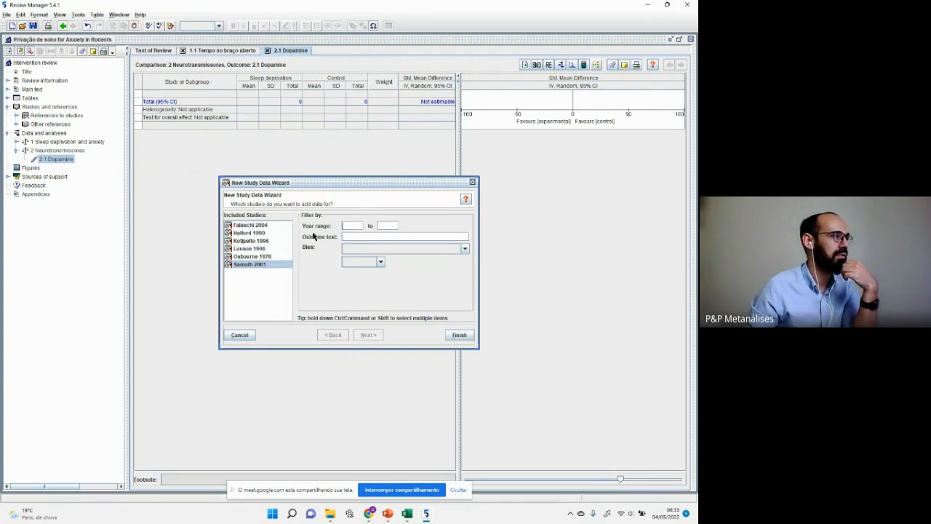
click(247, 226)
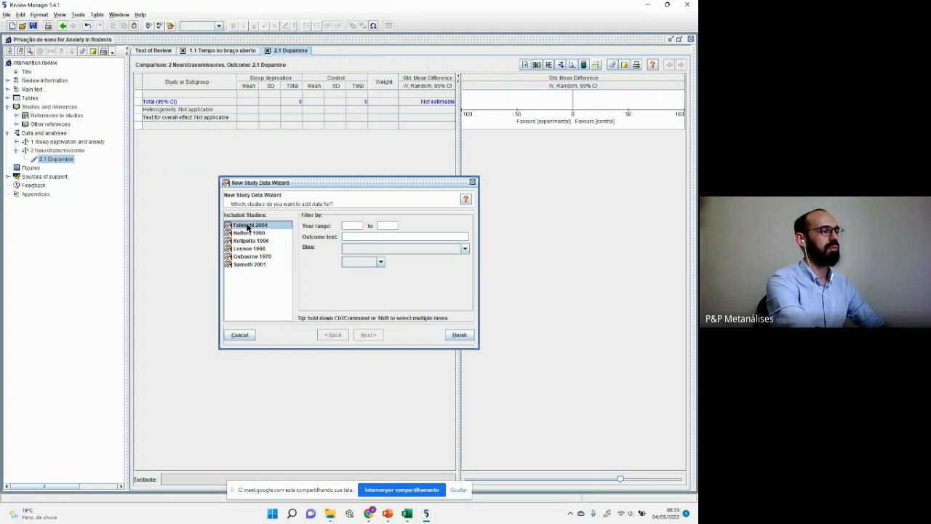
key(ctrl+a)
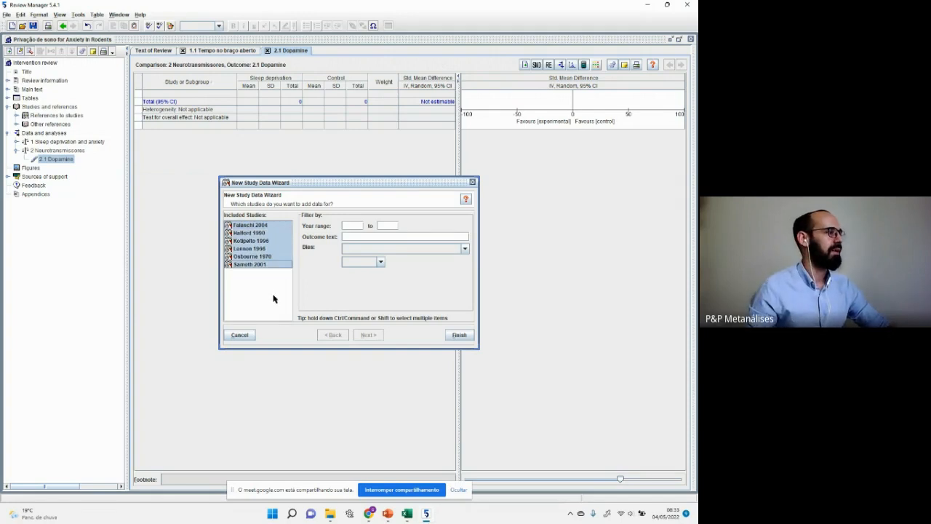
click(458, 335)
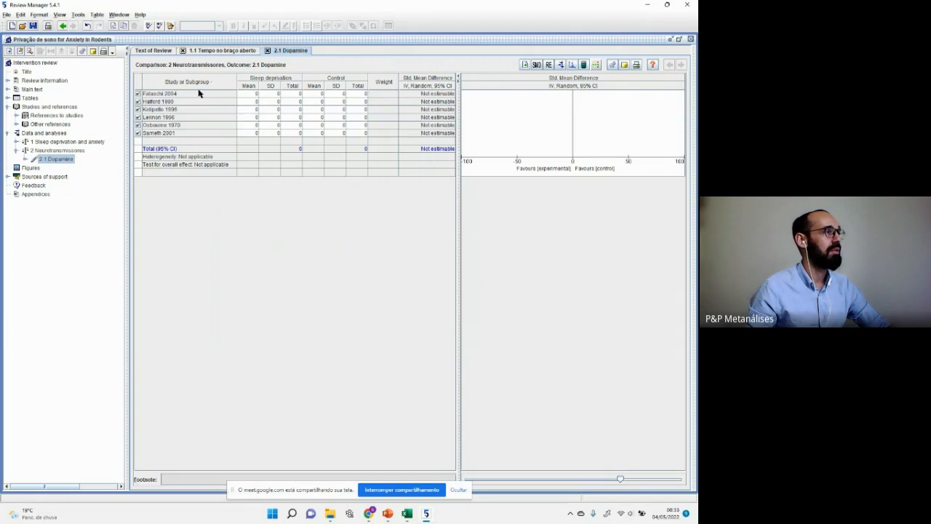
click(138, 94)
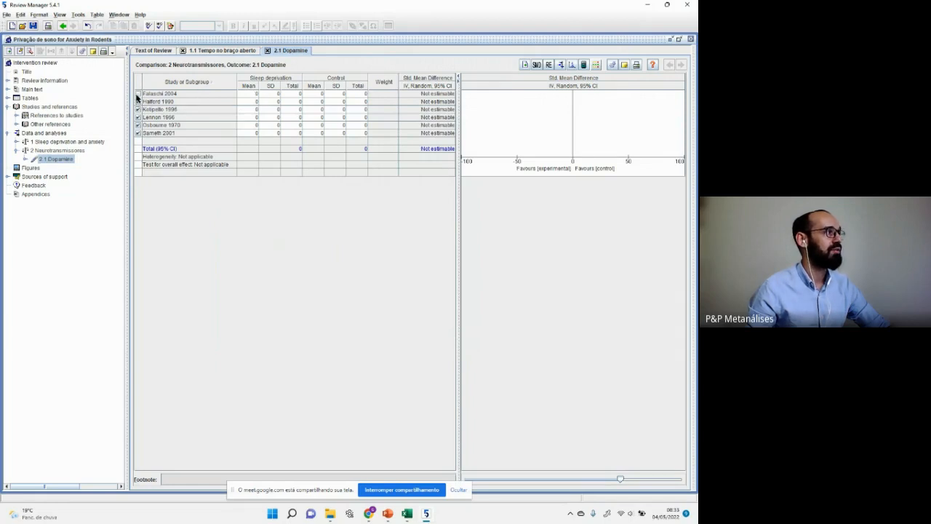
click(139, 94)
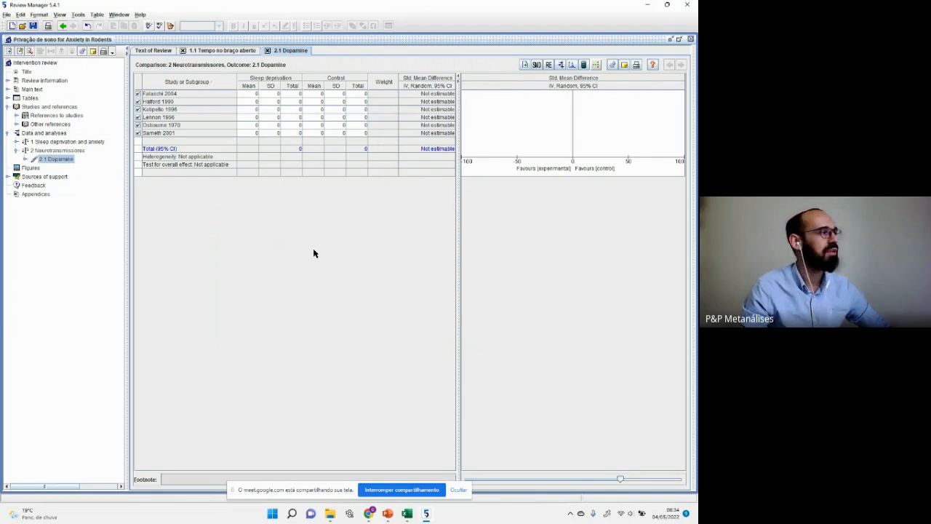
Step: Snap Review Manager left with a widened data table and Excel on the right
key(super+Left)
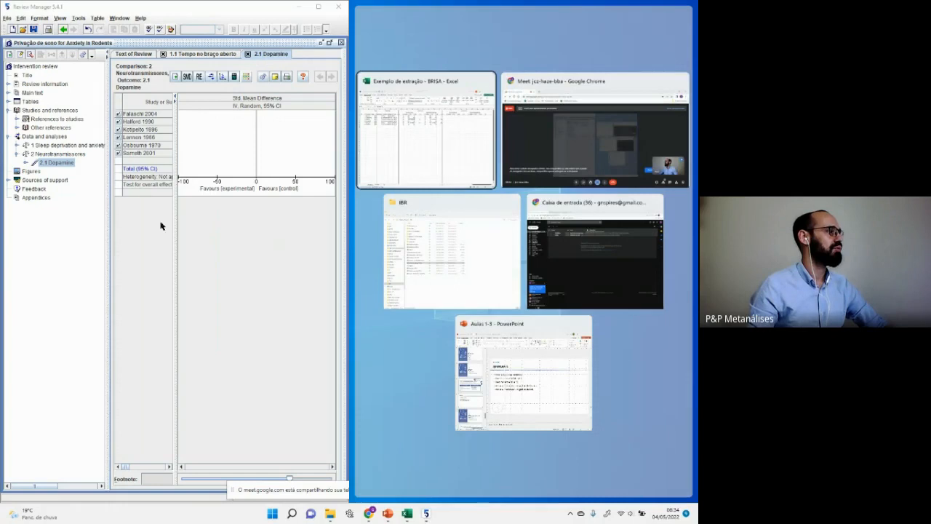
drag(177, 226, 336, 236)
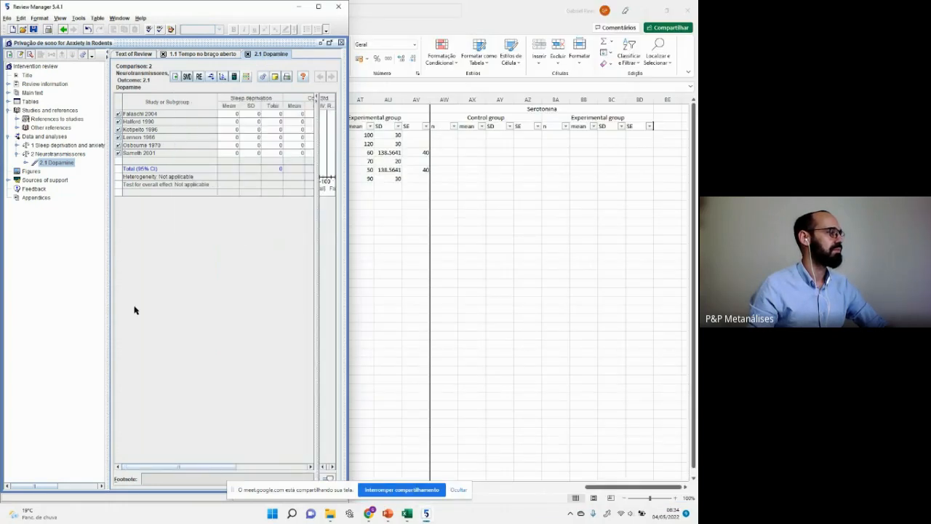
drag(107, 262, 75, 268)
click(382, 376)
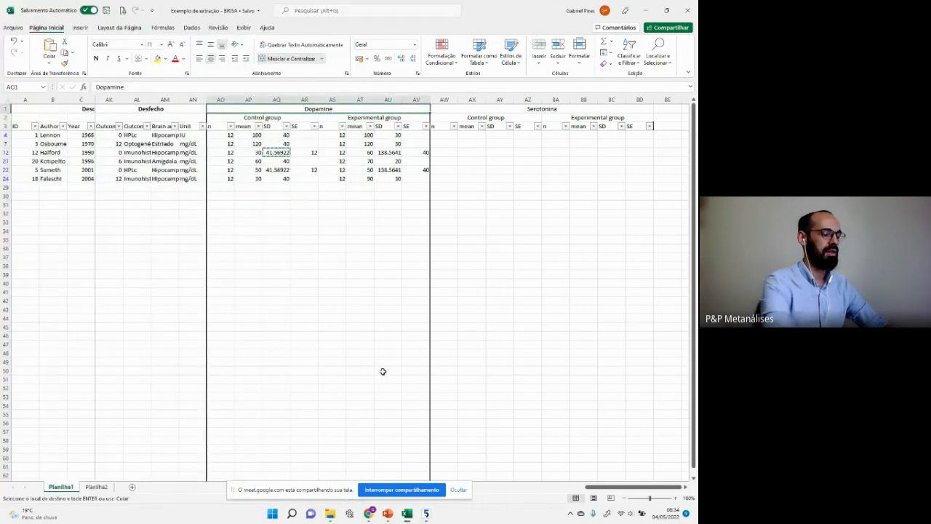
key(super+Right)
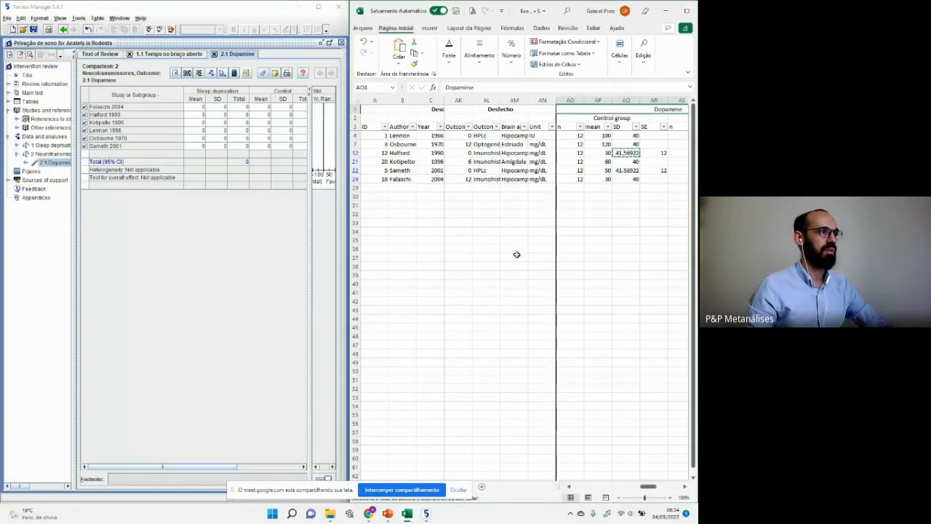
Step: Locate the first study's control and experimental SDs in Excel and its Mean, SD, Total cells
click(508, 232)
key(Up)
key(Up)
key(Up)
key(Up)
key(Up)
key(Up)
key(Up)
key(Up)
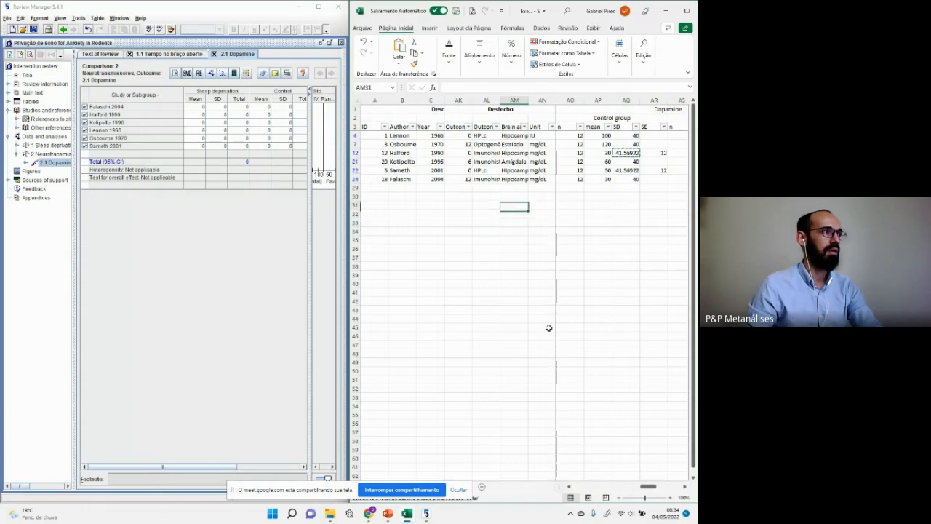
key(Up)
key(Up)
key(Up)
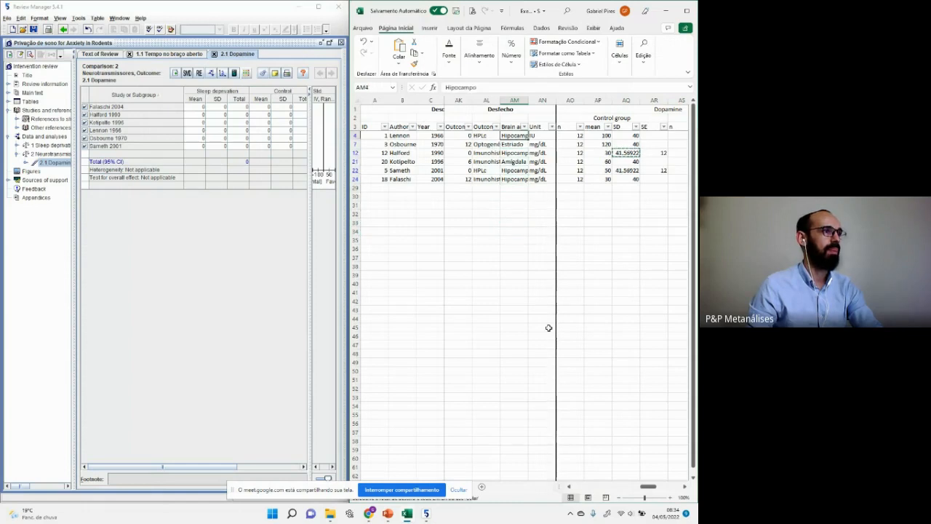
key(Right)
key(Right)
key(Right)
key(Right)
key(Right)
key(Right)
key(Right)
key(Right)
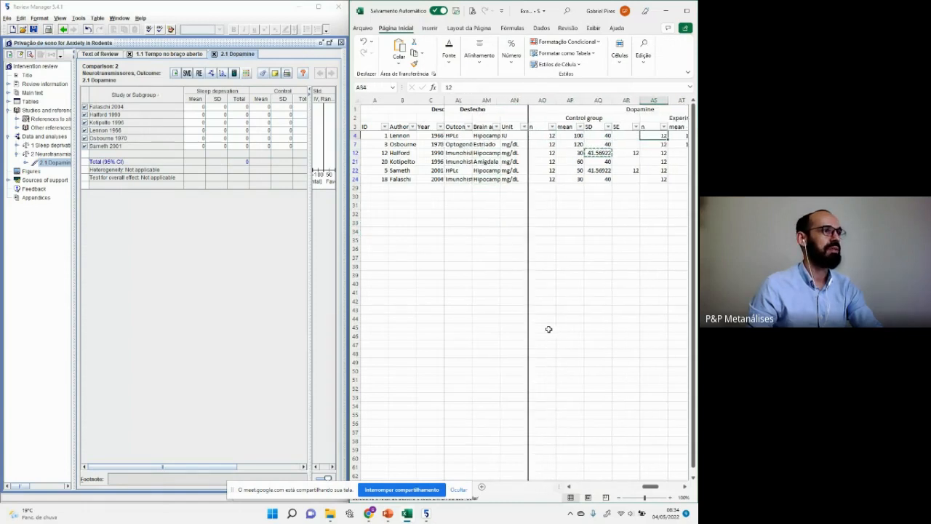
key(Right)
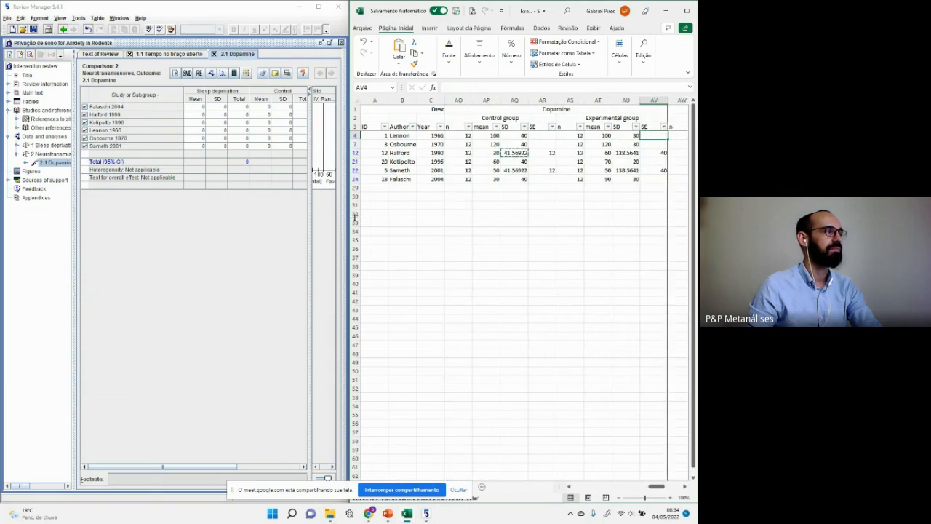
click(197, 107)
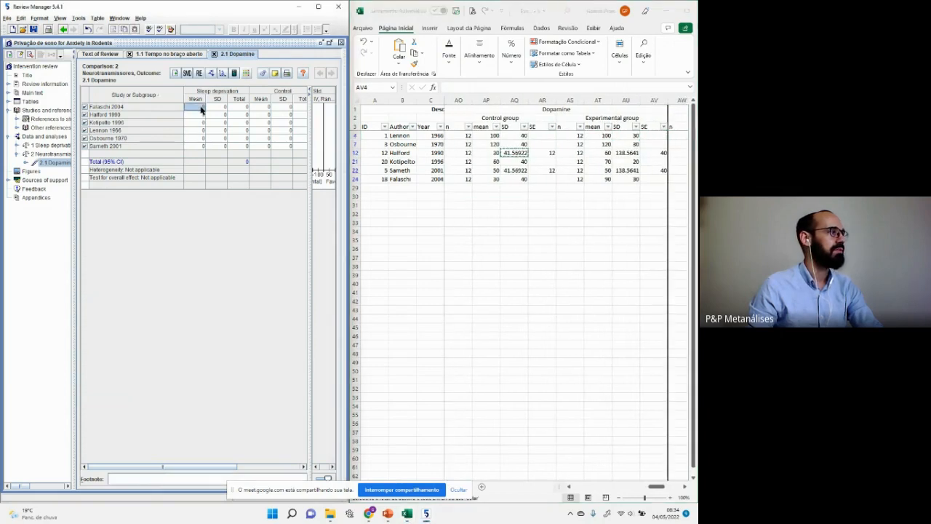
click(222, 108)
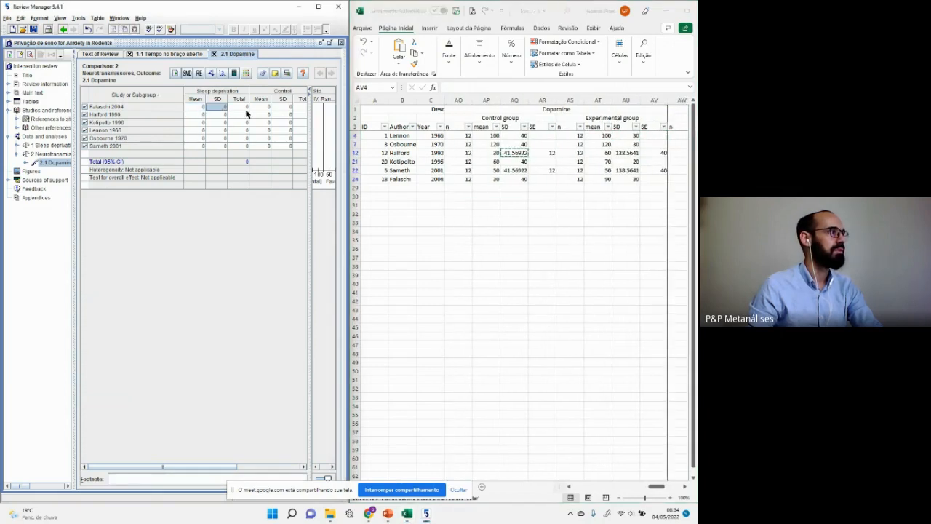
click(246, 109)
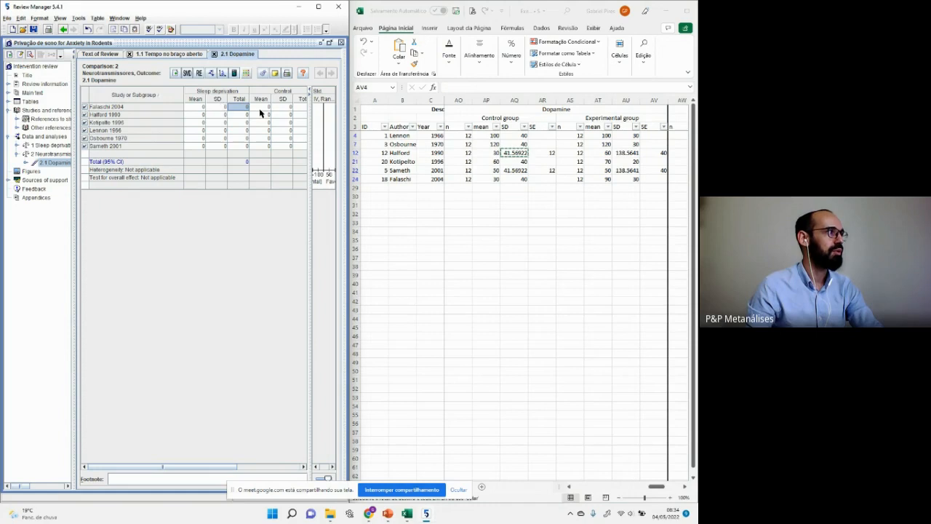
click(198, 107)
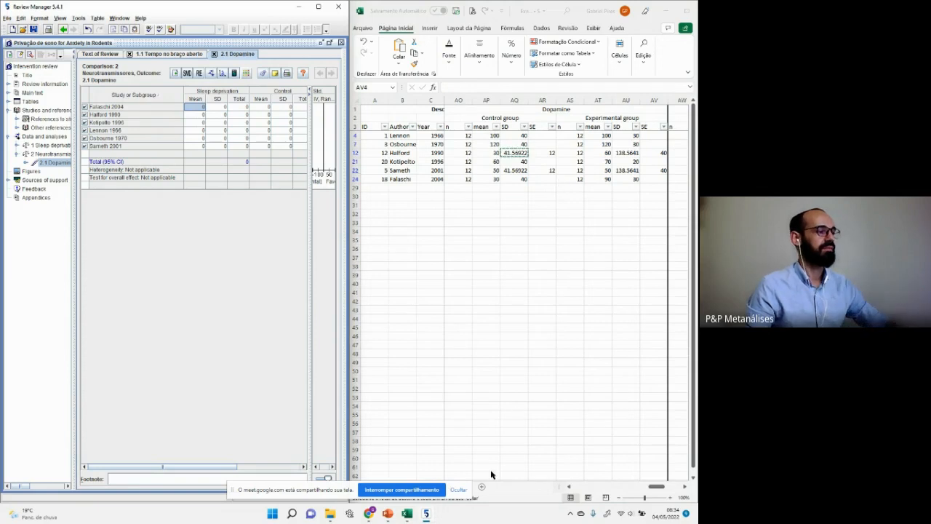
click(460, 490)
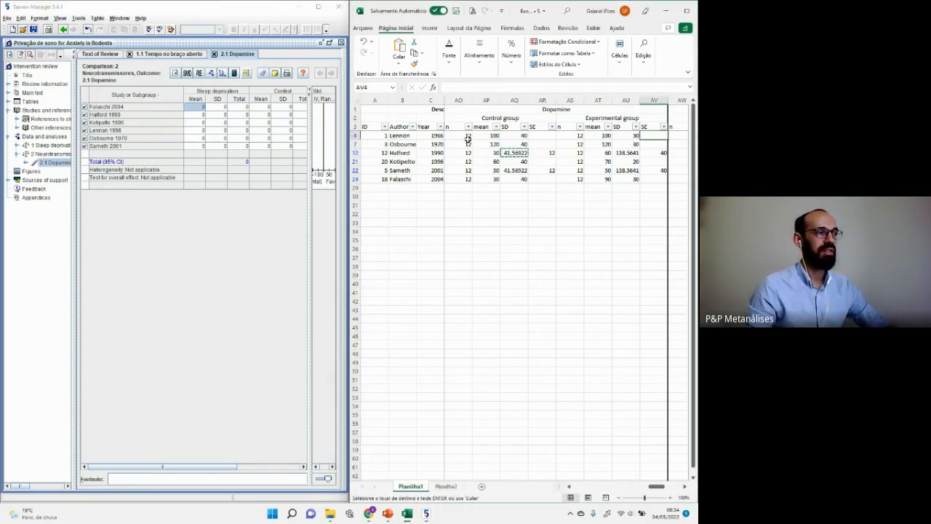
Step: Copy the Dopamine values AO4:AV24 into a new sheet Planilha3, then clear the paste
click(468, 135)
key(ctrl+shift+Down)
key(shift+Right)
key(shift+Right)
key(shift+Right)
key(shift+Right)
key(shift+Right)
key(shift+Right)
key(shift+Right)
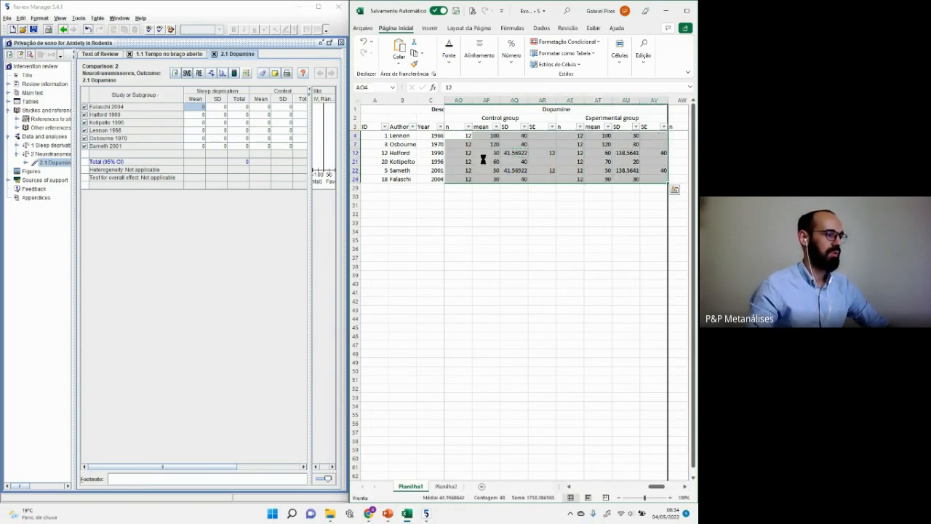
key(ctrl+c)
click(457, 489)
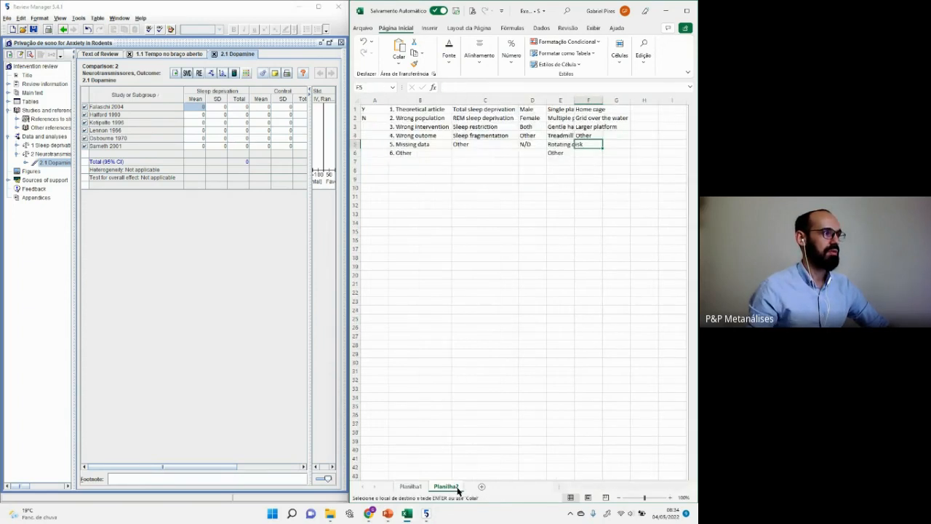
click(482, 487)
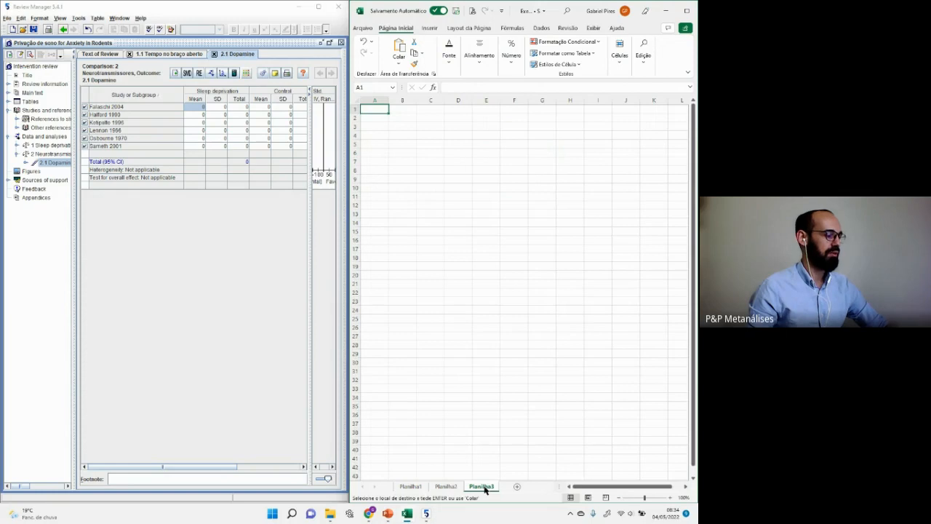
key(ctrl+v)
key(Delete)
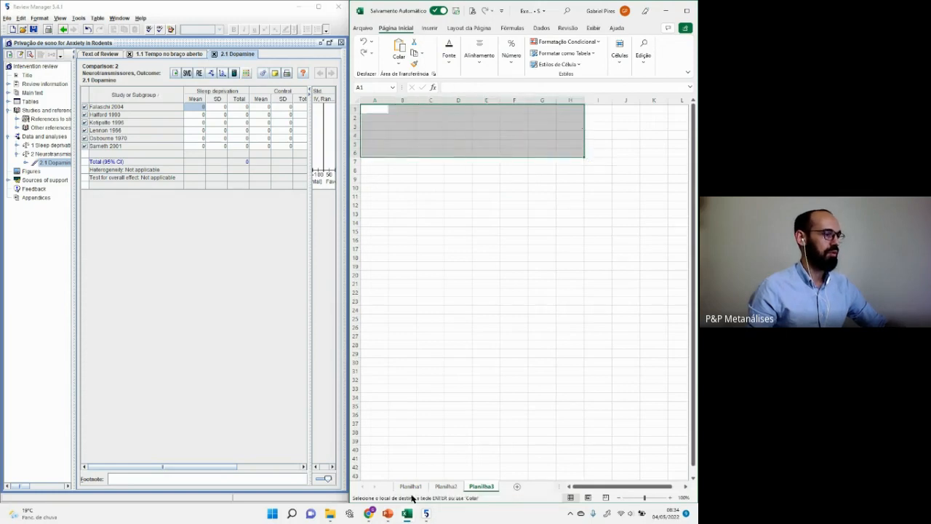
Step: Paste the Dopamine values AO4:AV24 into Planilha3 starting at cell A1
click(410, 486)
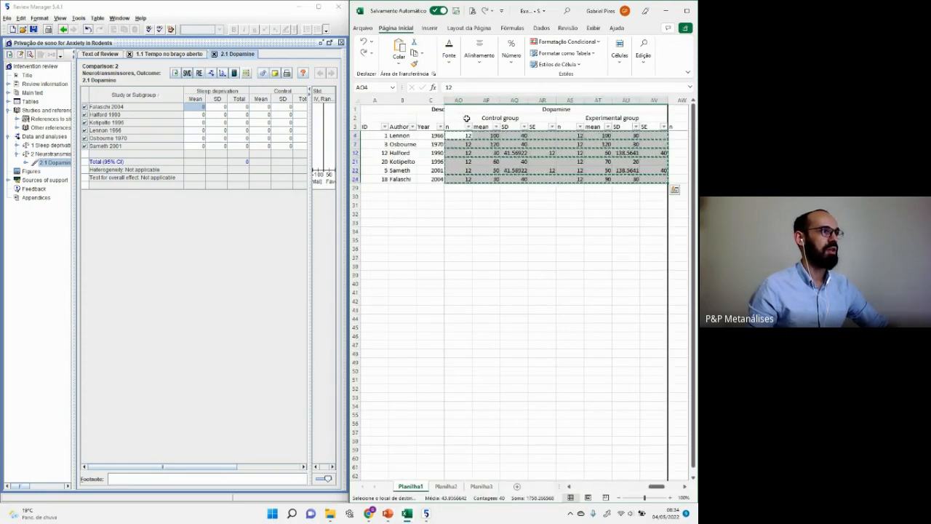
click(490, 488)
key(ctrl+v)
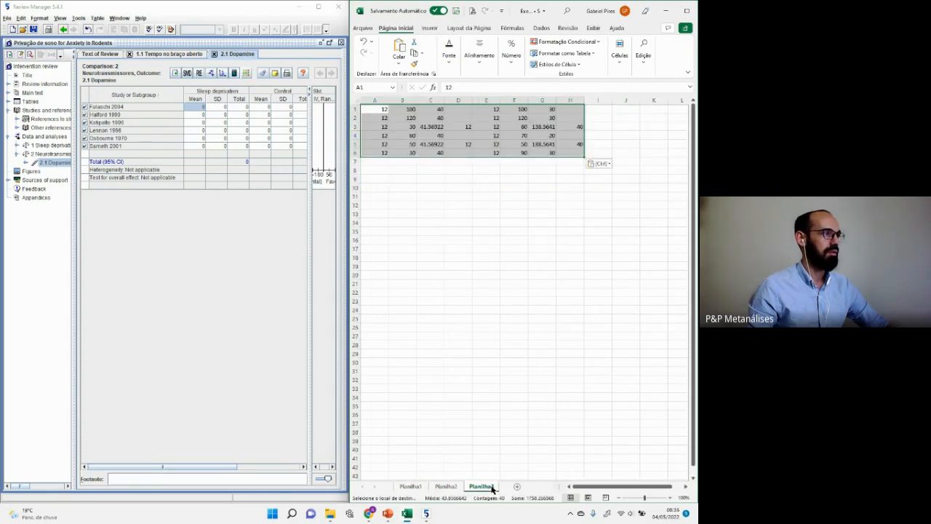
click(483, 339)
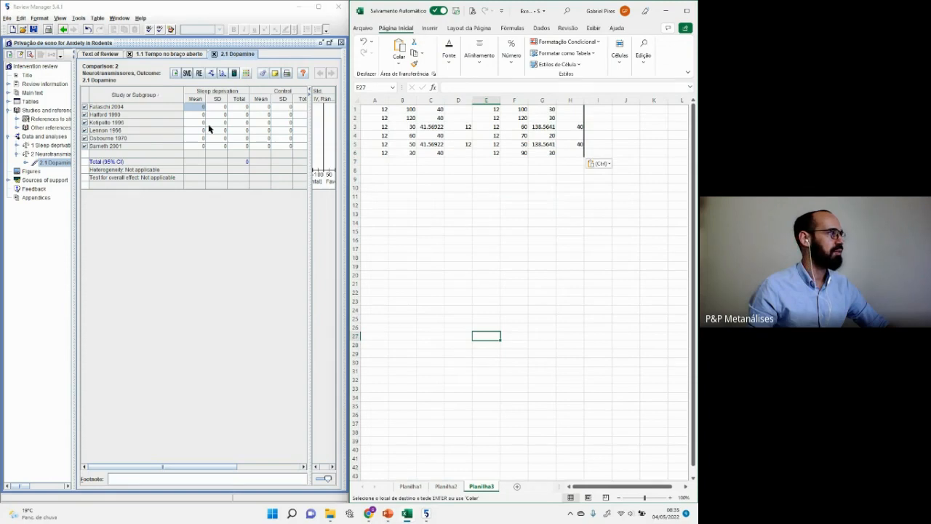
click(419, 487)
click(504, 307)
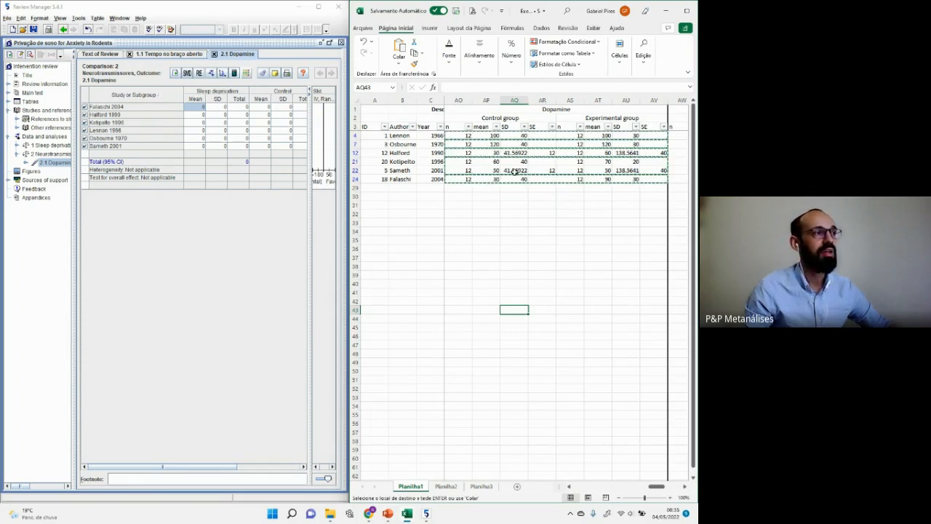
drag(464, 134, 660, 177)
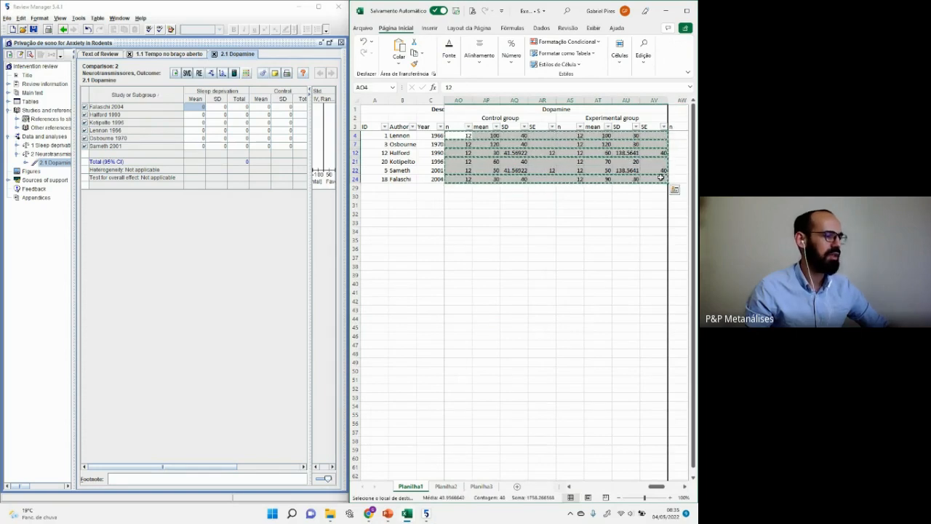
click(493, 488)
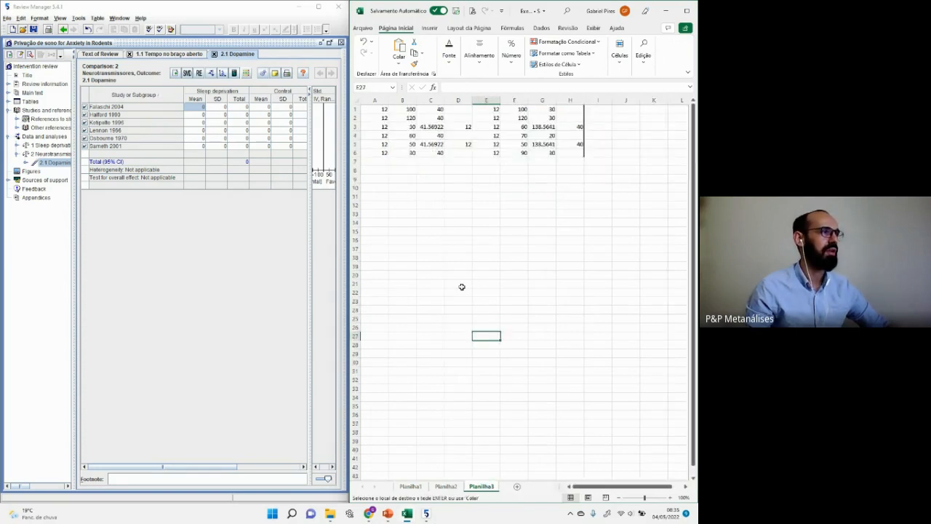
click(374, 100)
click(374, 109)
key(ctrl+v)
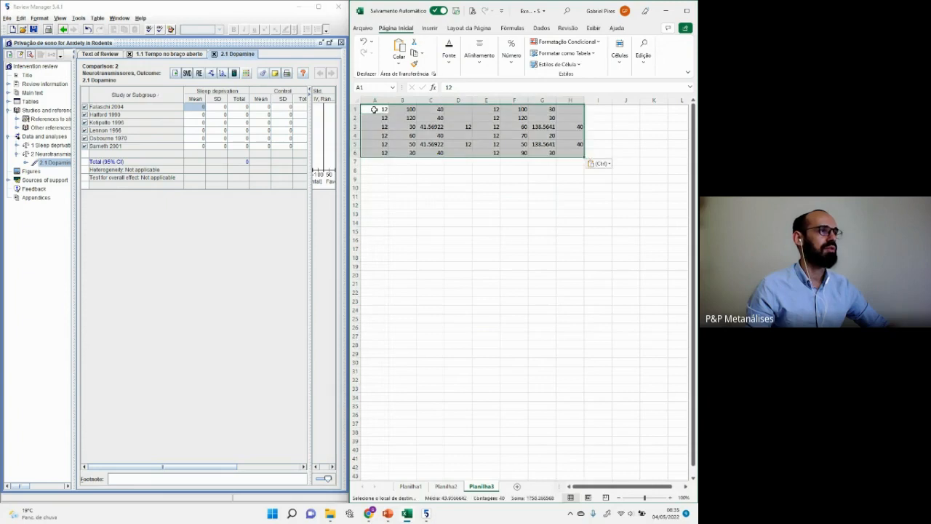
click(478, 183)
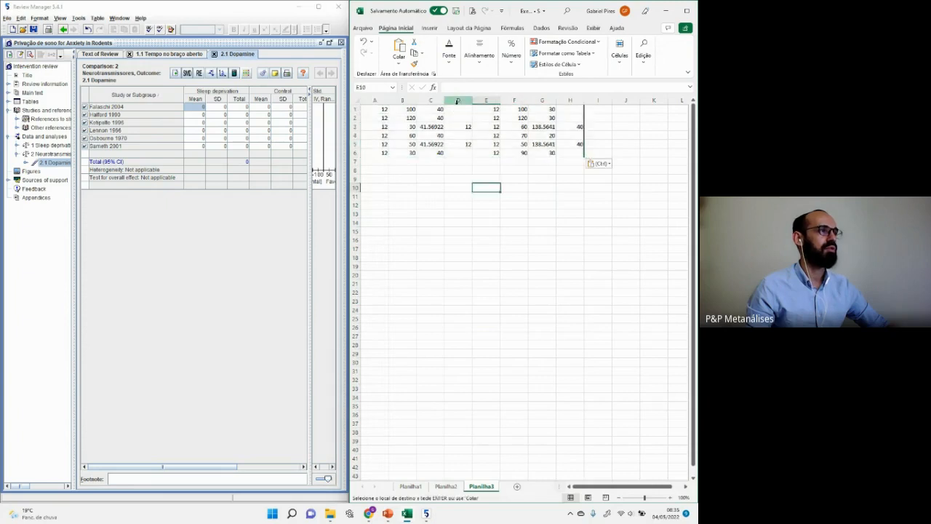
Step: Recopy the Dopamine range including its group headers and paste it into Planilha3
click(410, 486)
drag(455, 119, 659, 179)
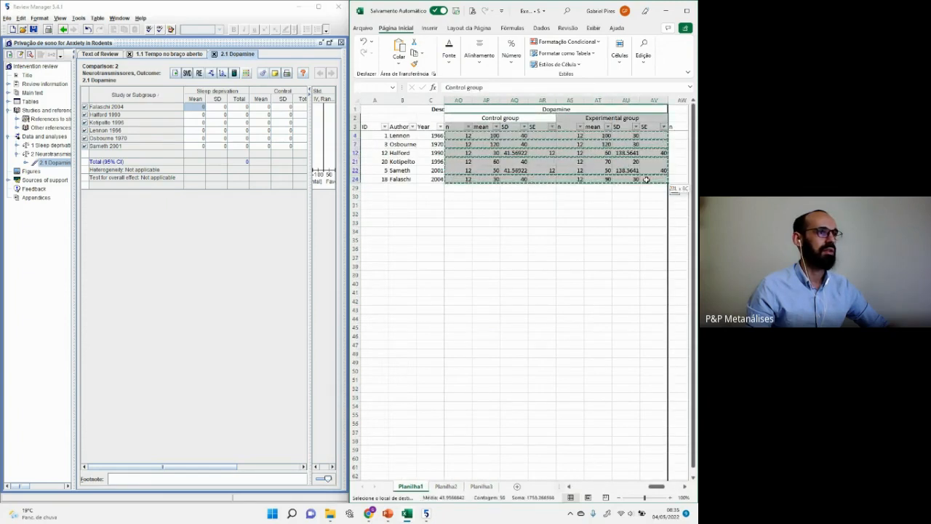
click(481, 486)
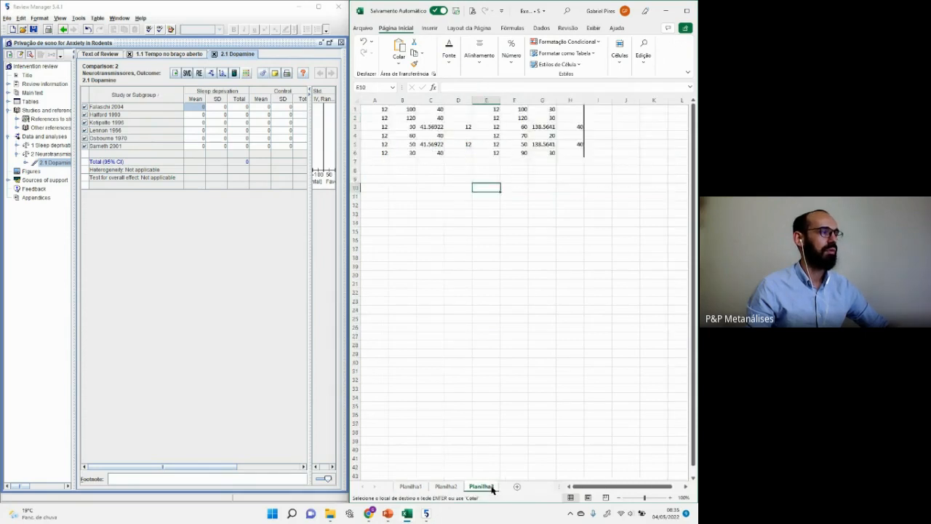
click(375, 110)
key(ctrl+v)
click(494, 239)
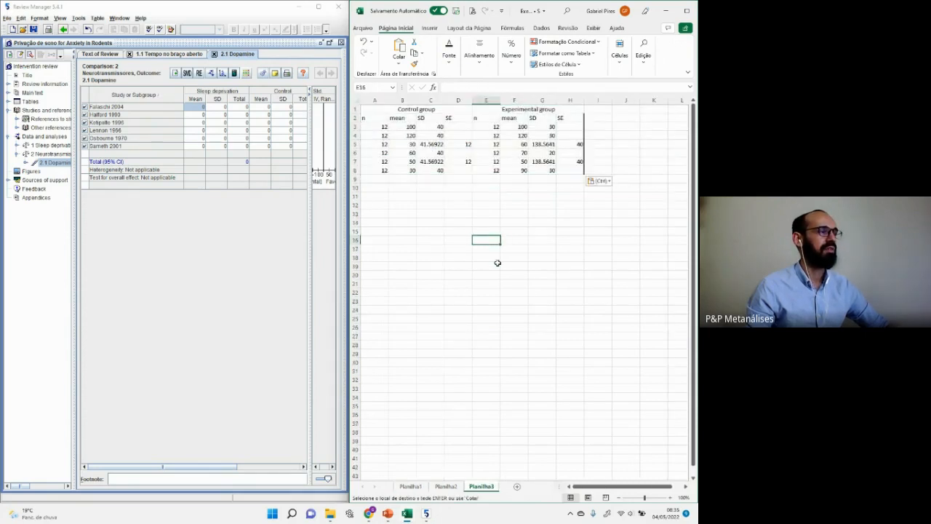
Step: Delete the Control and Experimental SE columns, D and H, with Excluir
click(456, 97)
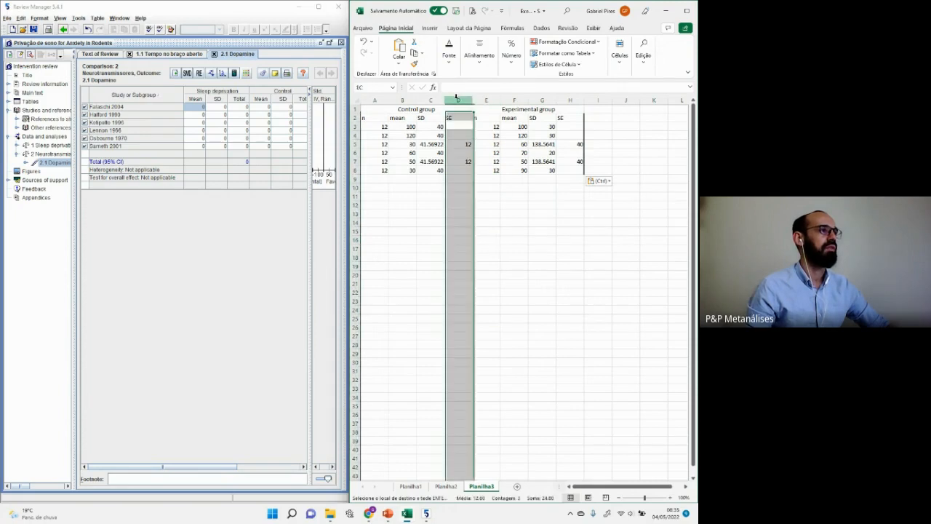
ctrl+click(568, 100)
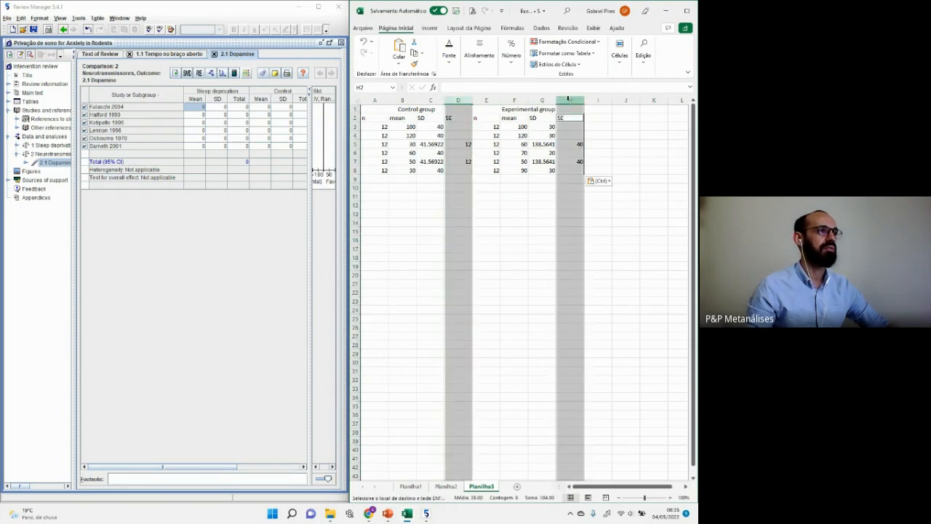
right_click(568, 100)
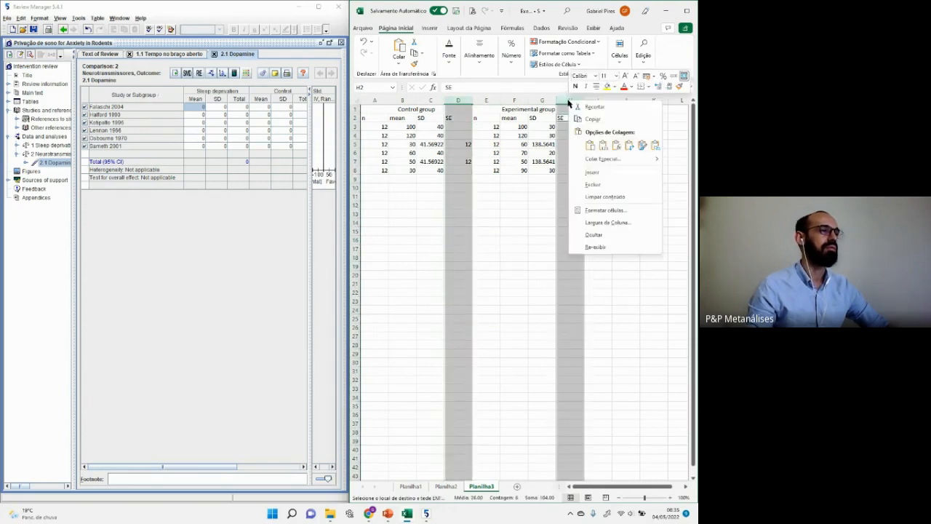
click(590, 187)
click(590, 187)
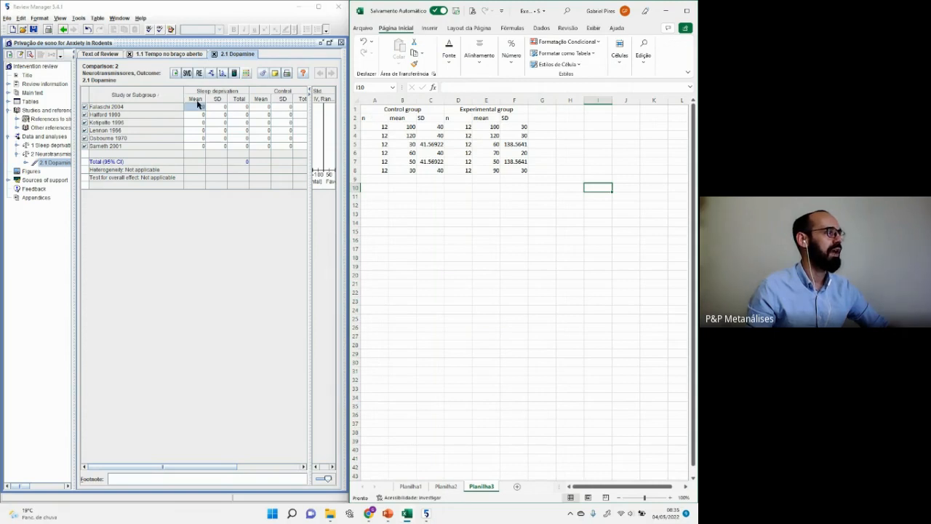
click(197, 101)
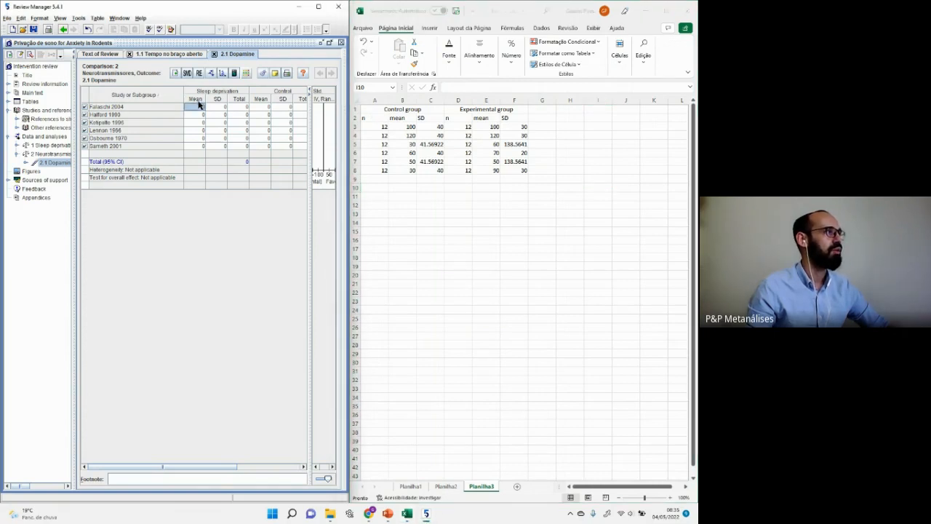
Step: Move the Control group block in Planilha3 so it sits after the Experimental group block
click(434, 112)
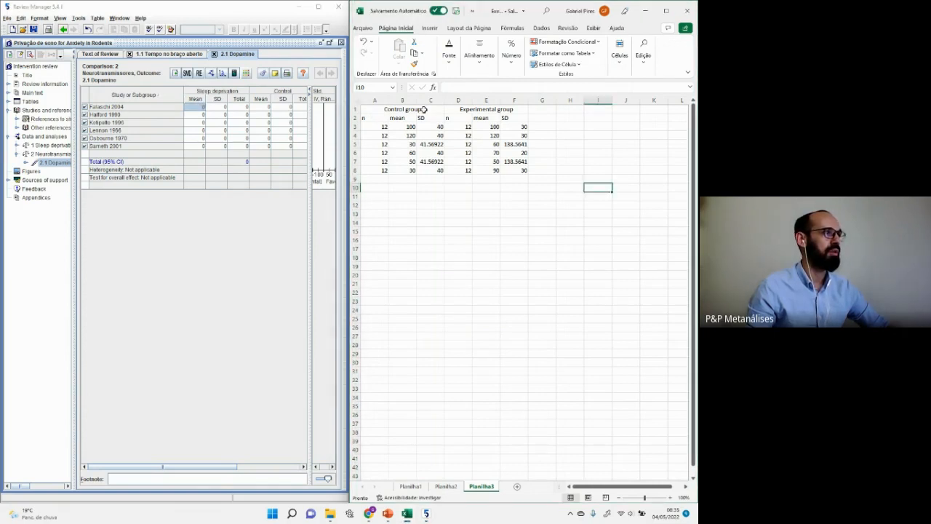
drag(428, 109, 432, 172)
key(ctrl+c)
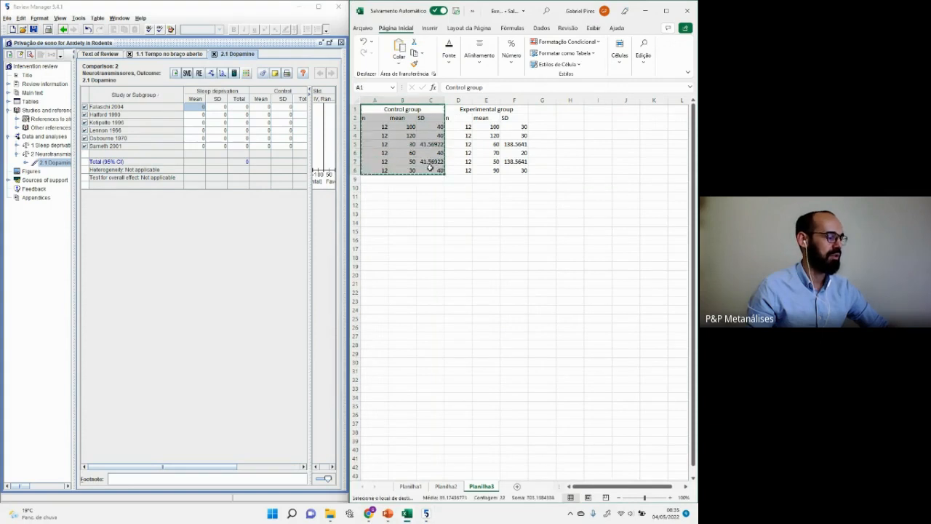
click(548, 110)
key(ctrl+v)
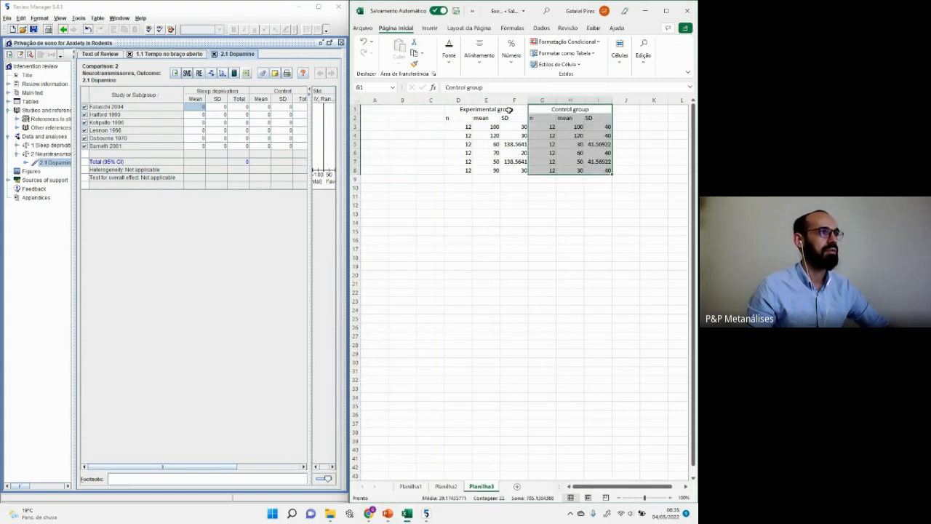
Step: Insert an empty column at G, before the Control group block
click(449, 109)
key(shift+Down)
key(shift+Down)
key(shift+Down)
key(shift+Down)
key(shift+Down)
key(shift+Down)
key(shift+Down)
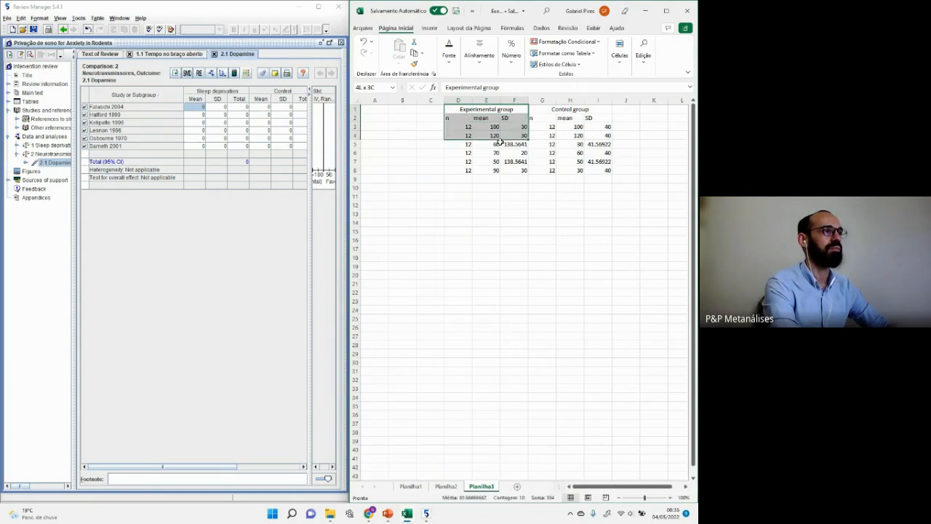
key(Down)
key(Up)
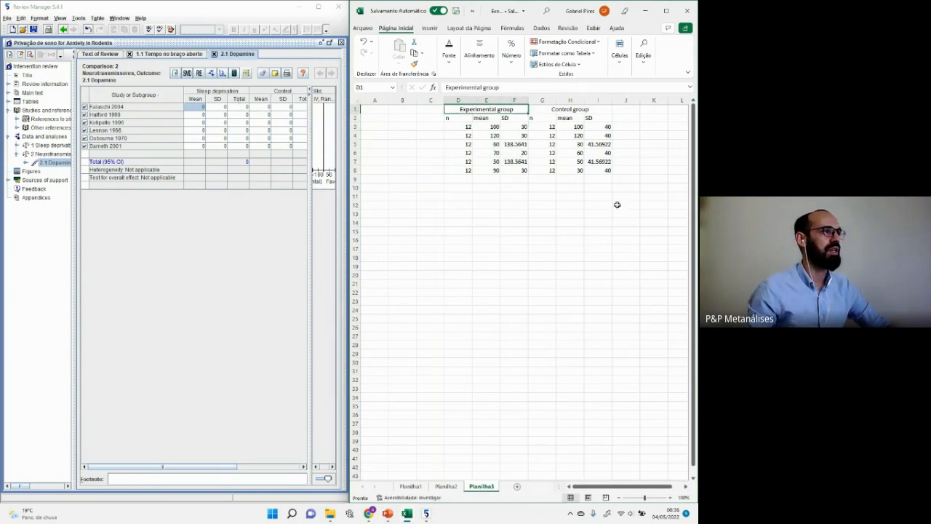
key(Down)
key(Right)
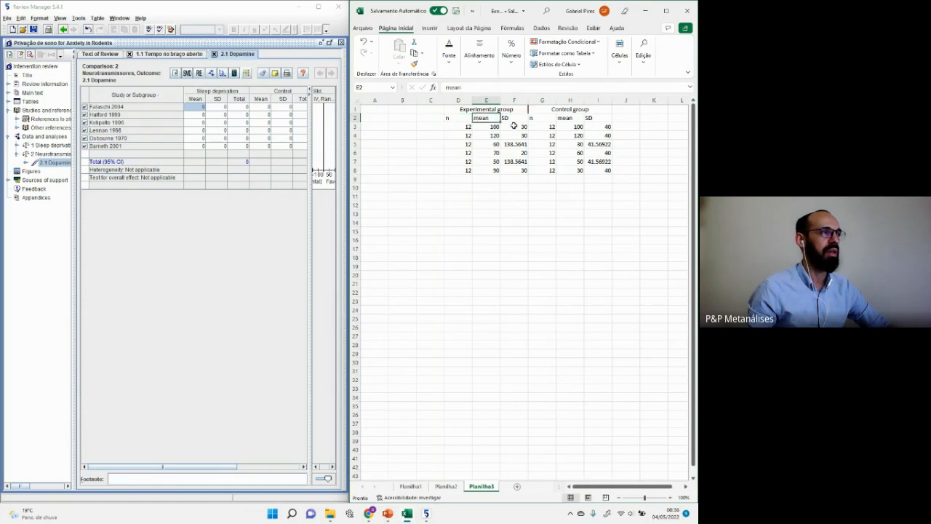
key(Right)
right_click(542, 99)
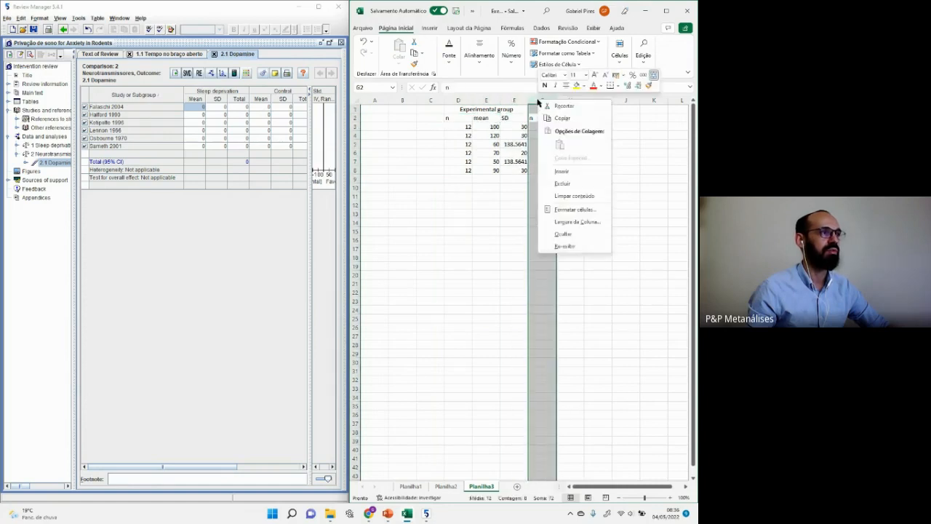
click(562, 175)
Step: Unmerge the Experimental group and Control group header cells
click(459, 100)
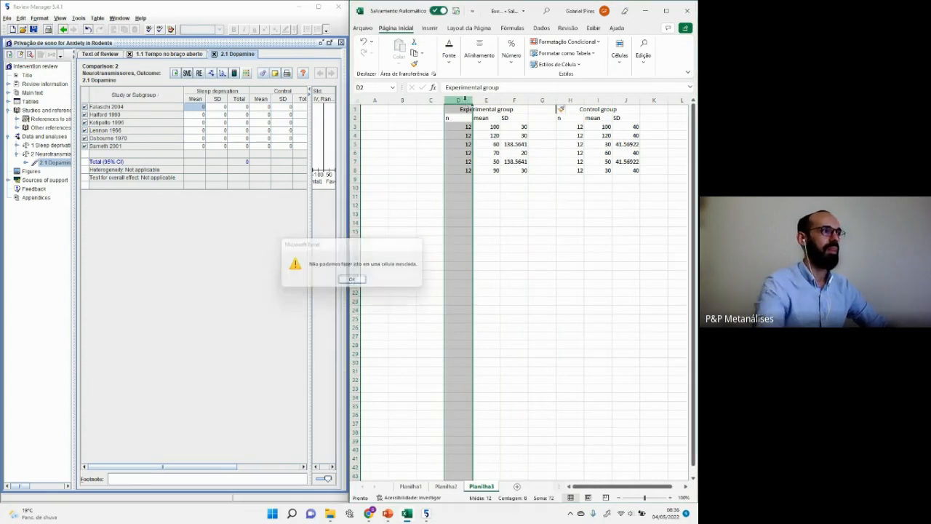
key(Return)
drag(466, 110, 561, 110)
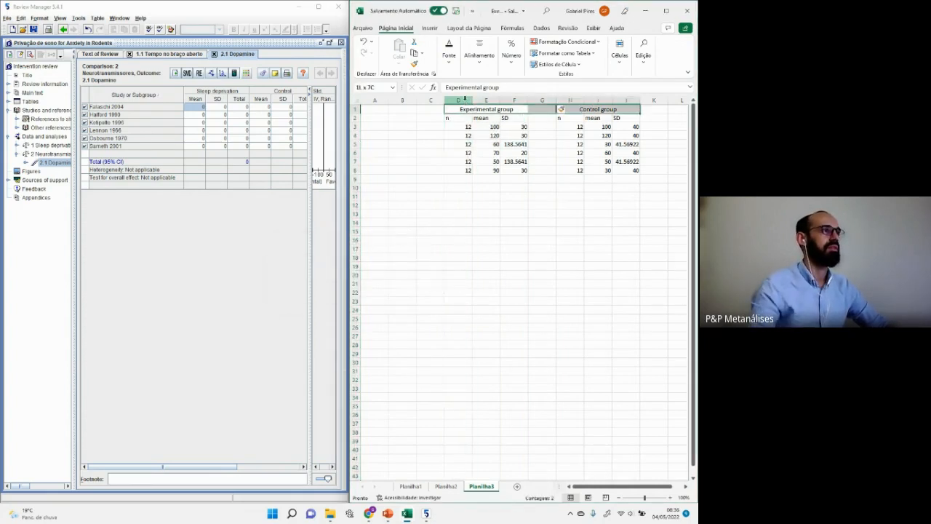
key(super+Up)
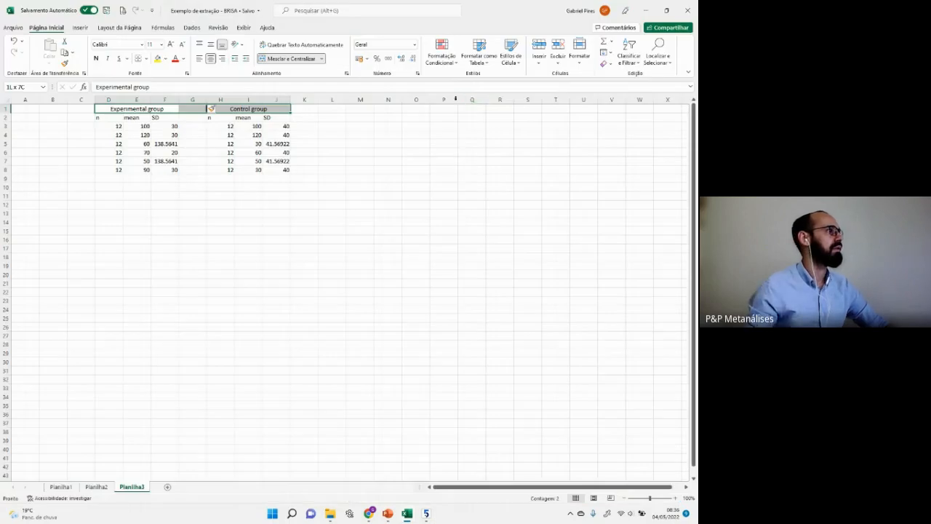
click(316, 61)
key(super+Down)
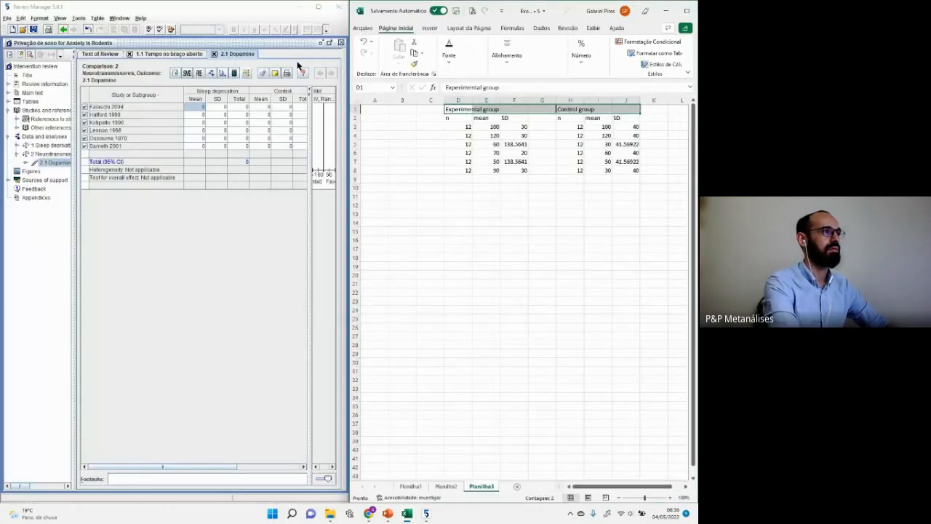
drag(459, 109, 458, 171)
Step: Move each group's n column to sit after its SD column
key(ctrl+x)
key(Right)
key(Right)
key(Right)
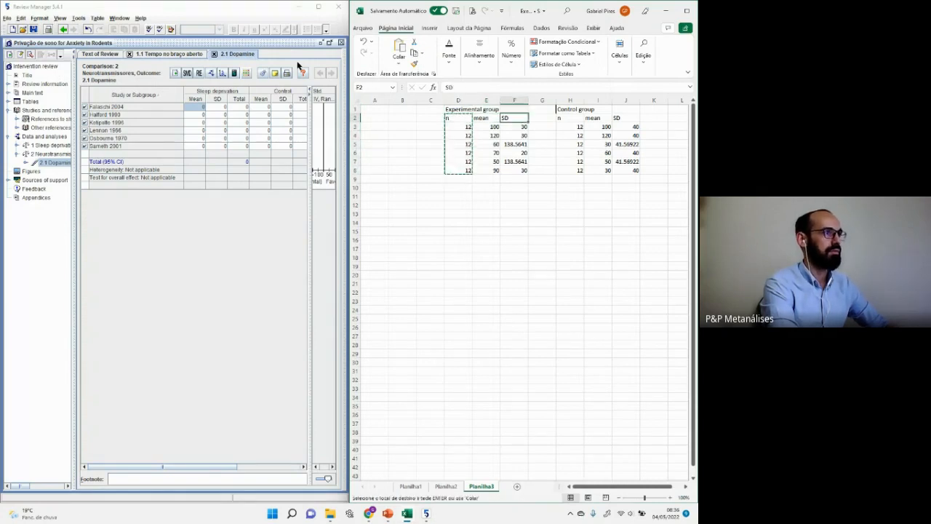
key(ctrl+v)
key(Right)
key(shift+Down)
key(shift+Down)
key(shift+Down)
key(shift+Down)
key(shift+Down)
key(shift+Down)
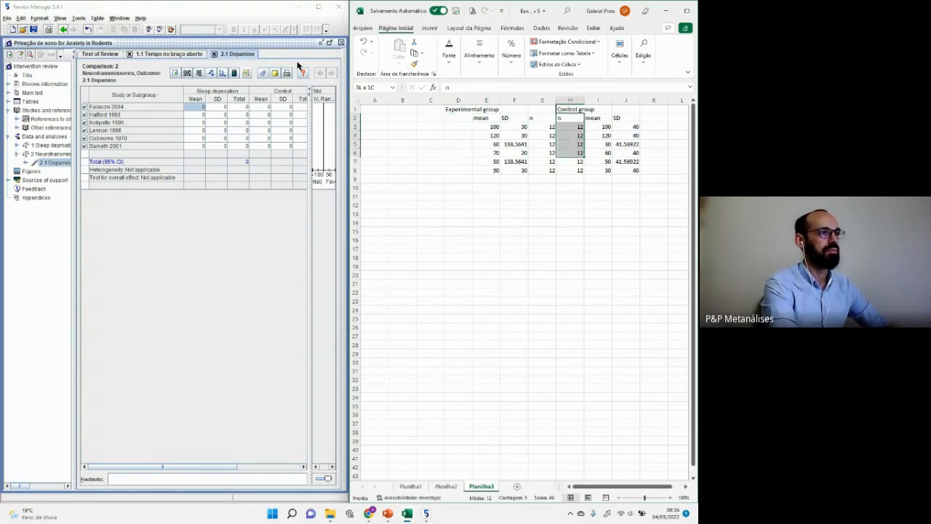
key(ctrl+x)
key(Right)
key(Right)
key(Right)
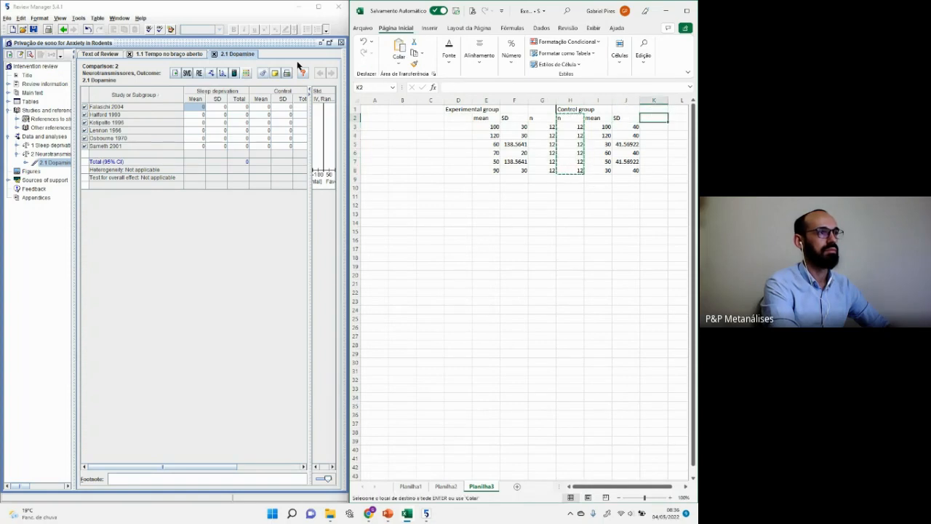
key(ctrl+v)
Step: Shift the Control block left and reposition both groups' data to start in column A
key(Left)
key(Left)
key(shift+Down)
key(shift+Down)
key(shift+Down)
key(shift+Down)
key(shift+Down)
key(shift+Down)
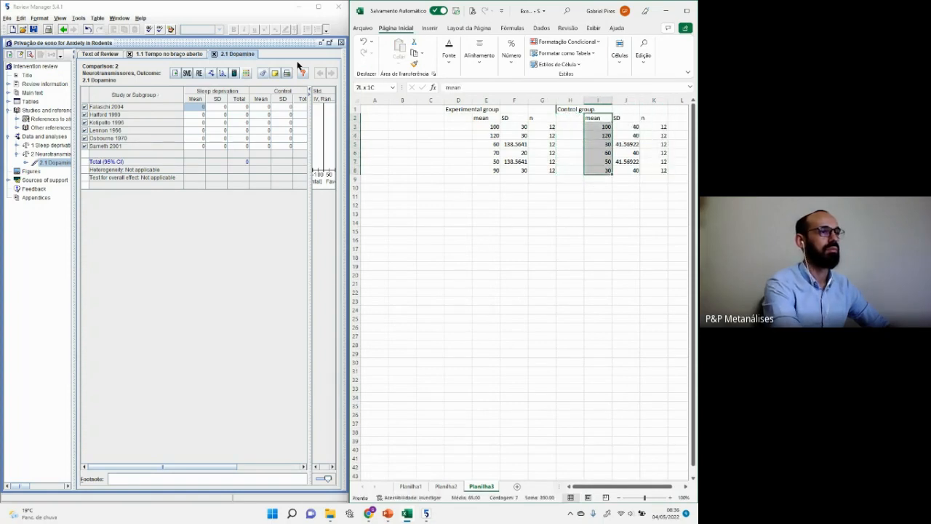
key(shift+Right)
key(shift+Right)
key(Left)
key(ctrl+v)
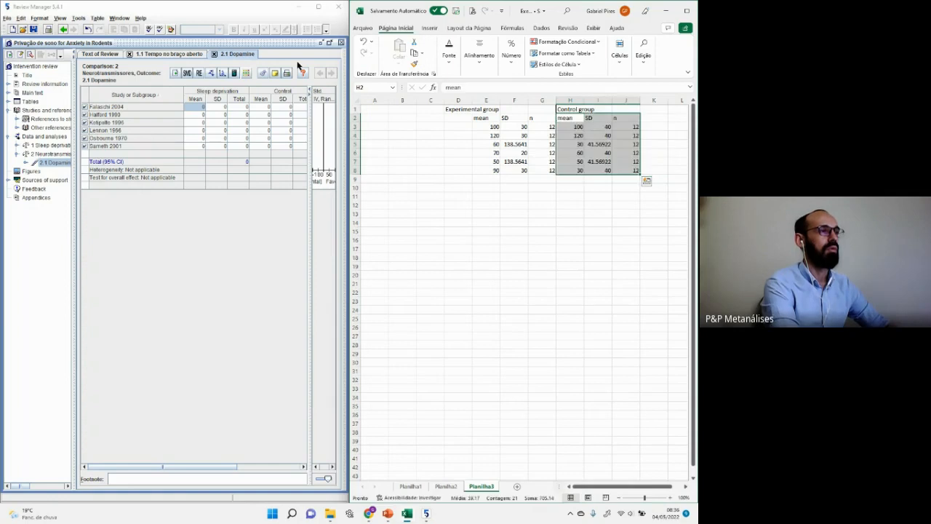
key(Left)
key(Left)
key(Left)
key(shift+Down)
key(shift+Down)
key(shift+Down)
key(shift+Down)
key(shift+Down)
key(shift+Down)
key(shift+Right)
key(shift+Right)
key(shift+Right)
key(shift+Right)
key(shift+Right)
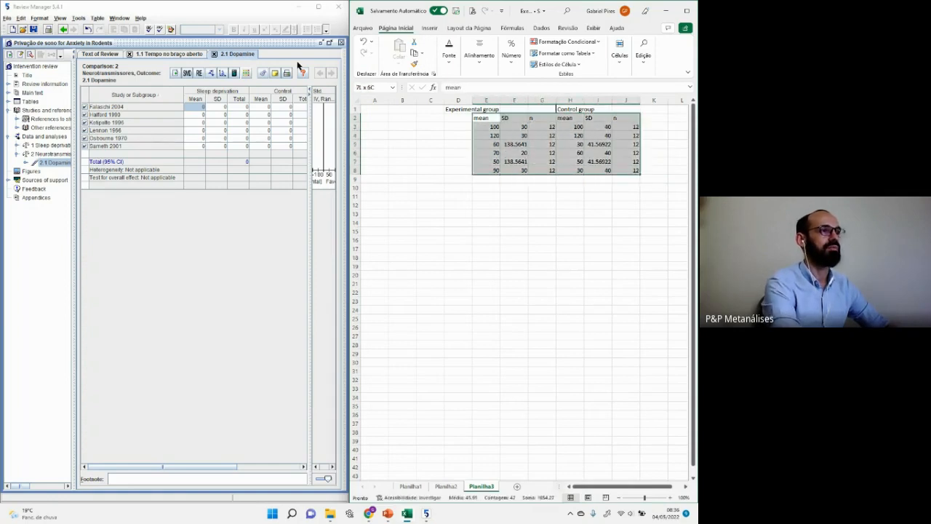
key(ctrl+x)
key(Left)
key(Left)
key(Left)
key(Left)
key(ctrl+v)
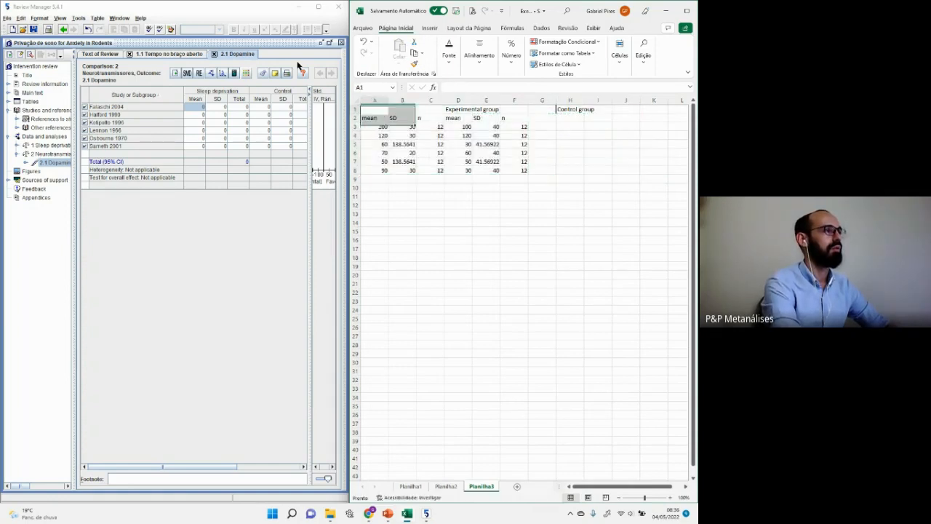
key(Up)
Step: Move the group header row cells so they start at cell A1
key(Right)
key(Right)
key(Right)
key(shift+Right)
key(shift+Right)
key(shift+Right)
key(shift+Right)
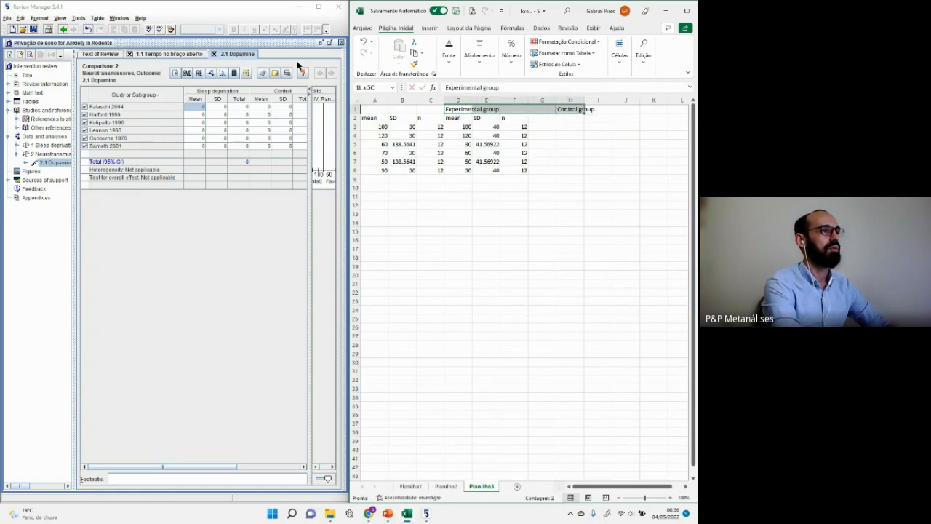
text(x)
key(Return)
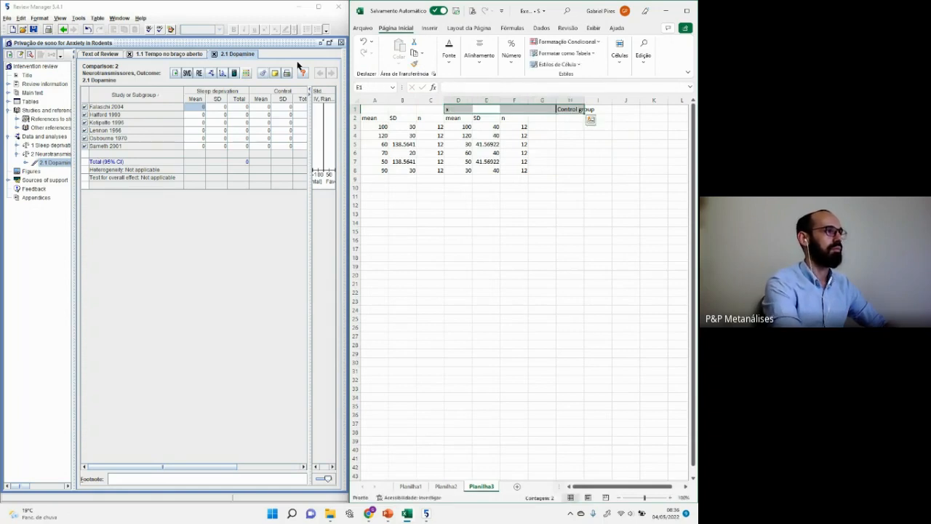
key(ctrl+c)
key(Left)
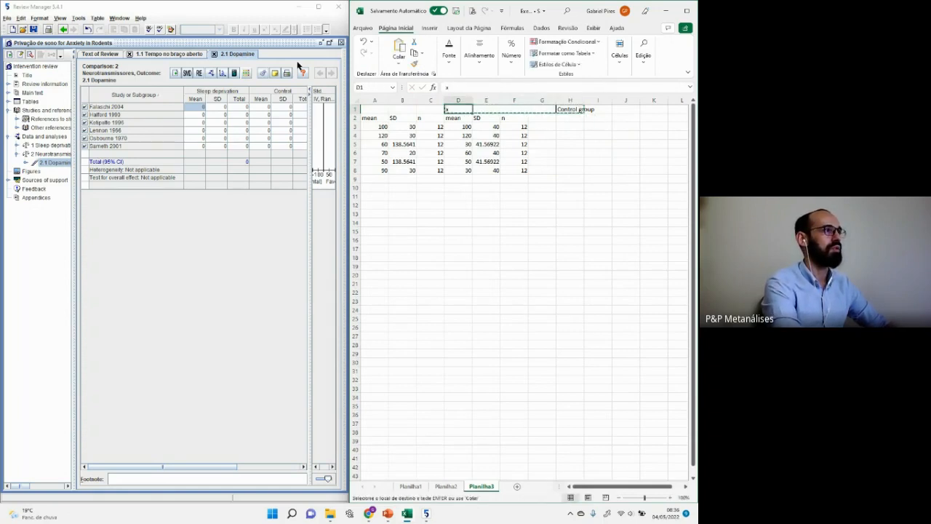
key(Home)
key(Return)
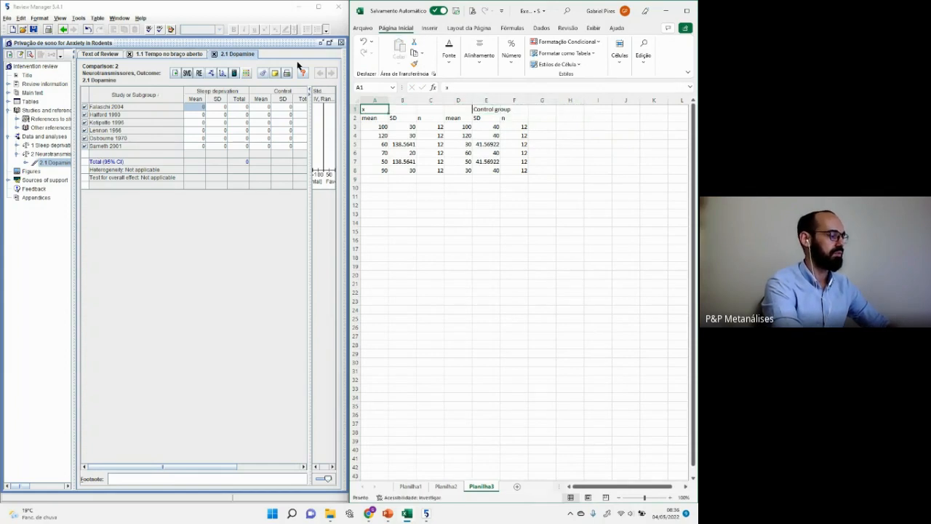
Step: Label the header 'Experimental' and copy rows 3–8 of both groups' mean, SD and n
text(Experimental)
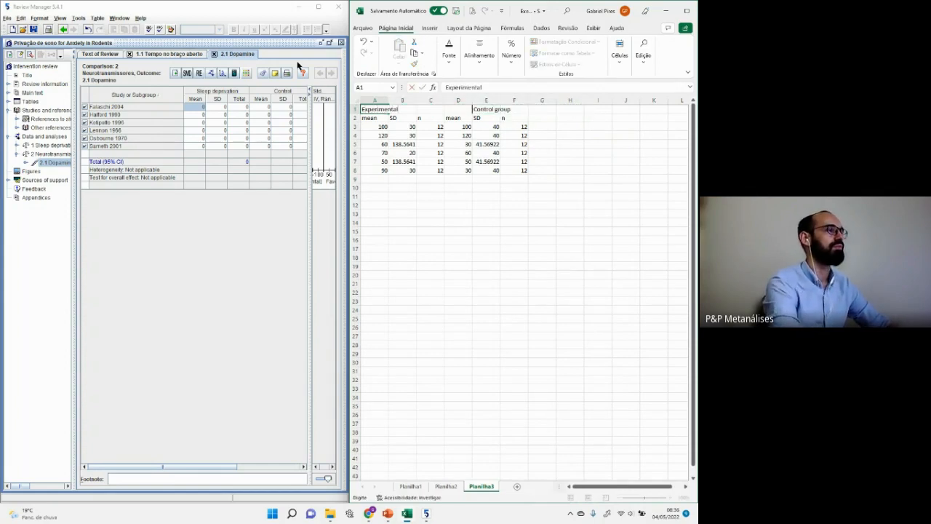
key(Return)
key(Down)
key(shift+Down)
key(shift+Down)
key(shift+Down)
key(shift+Down)
key(shift+Down)
key(shift+Right)
key(shift+Right)
key(shift+Right)
key(shift+Right)
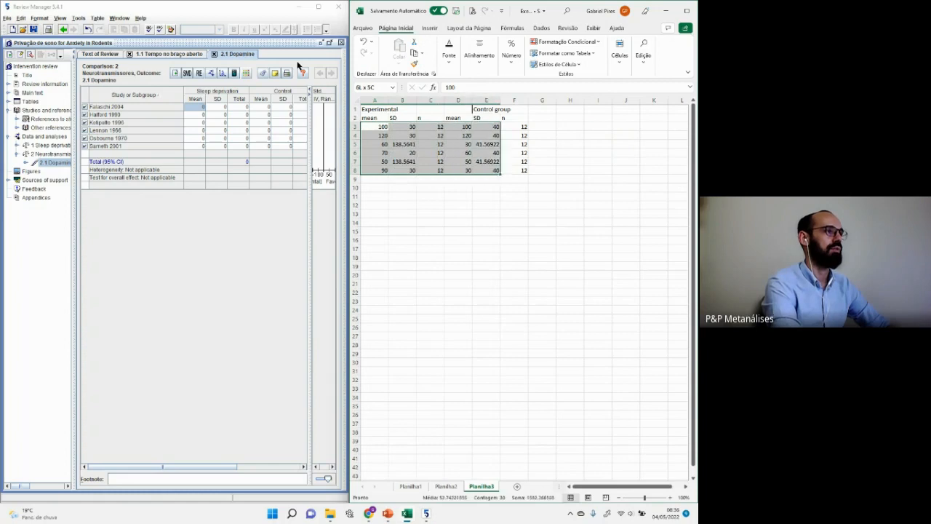
key(shift+Right)
key(ctrl+c)
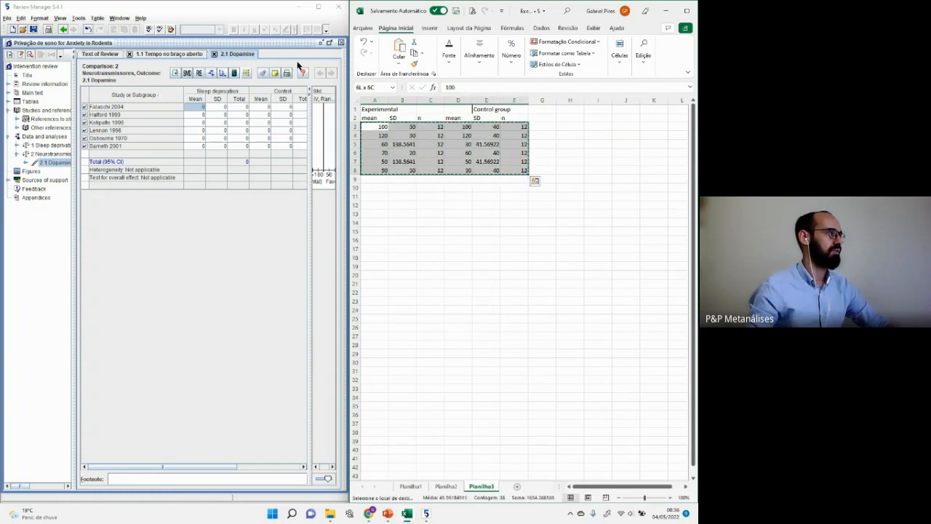
Step: Paste the six studies' means, SDs and totals from Falaschi 2004's Mean cell, then maximize the window
click(197, 108)
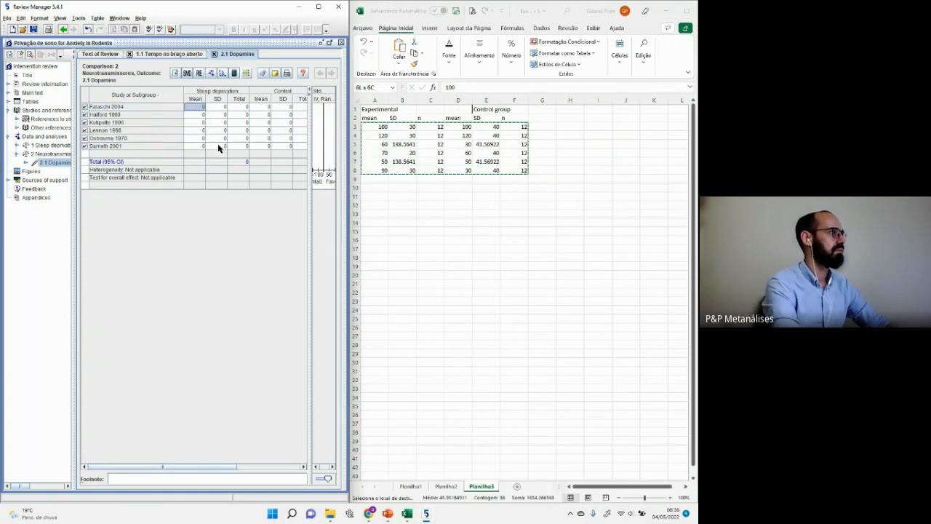
key(ctrl+v)
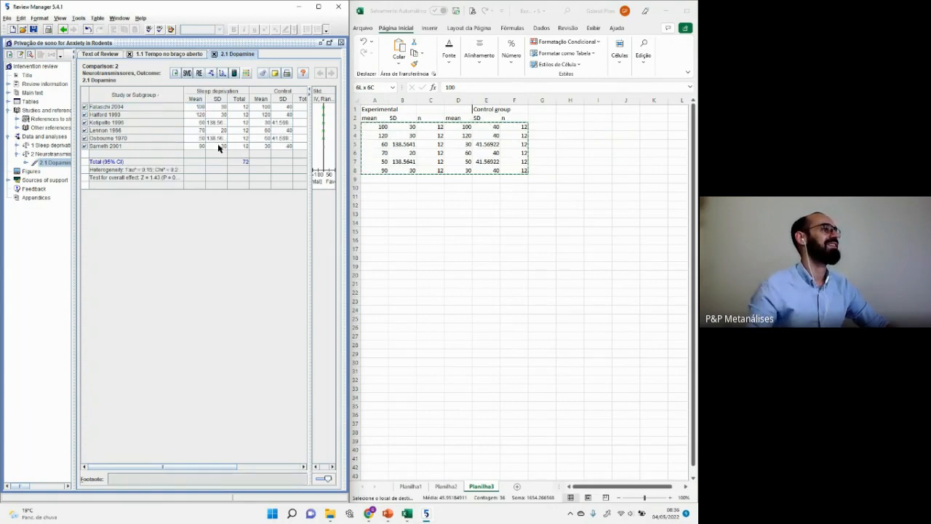
click(318, 6)
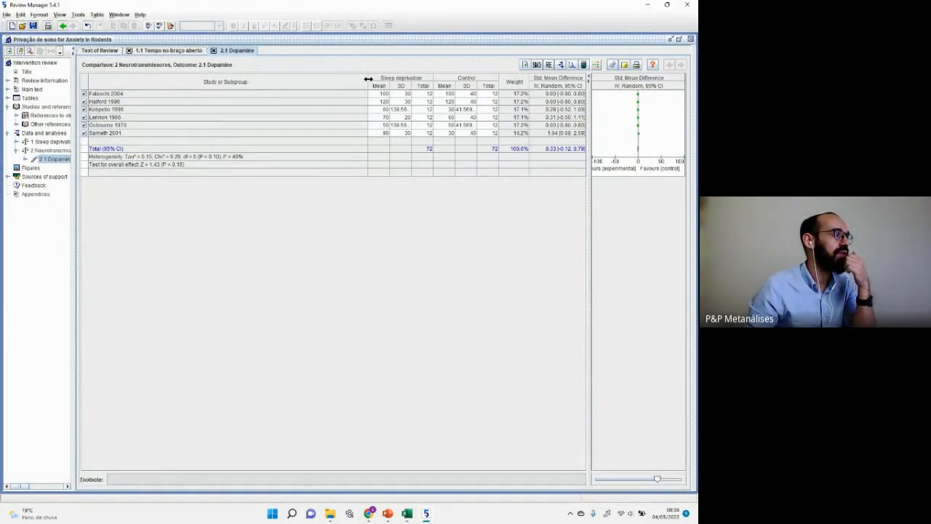
Step: Narrow the 'Study or Subgroup' column in the 2.1 Dopamine table
drag(369, 79, 266, 95)
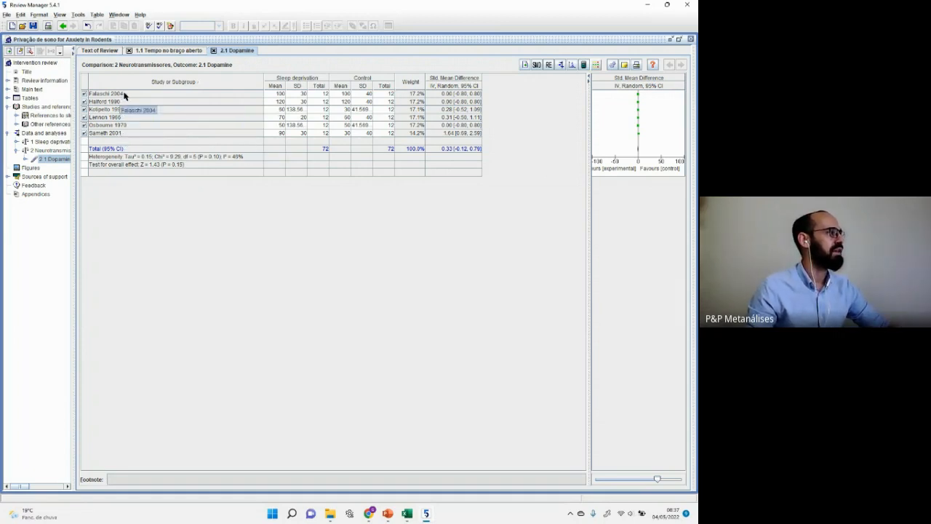
Step: Review the Planilha1 author names in column B against the study order, then return to Review Manager
key(alt+Tab)
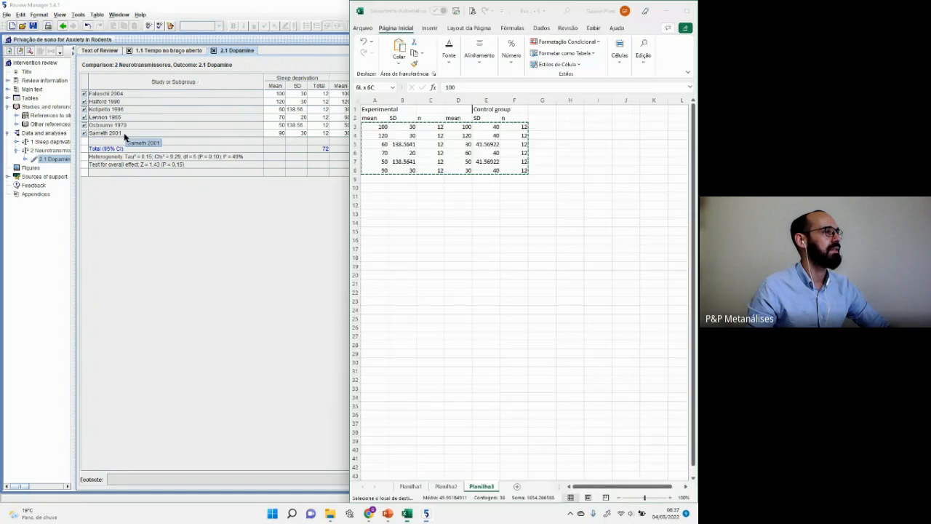
click(419, 180)
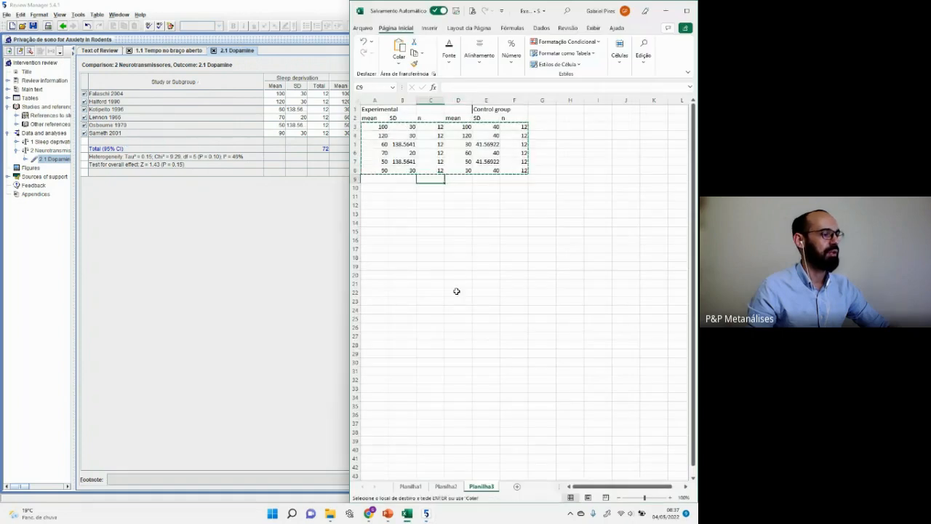
click(415, 486)
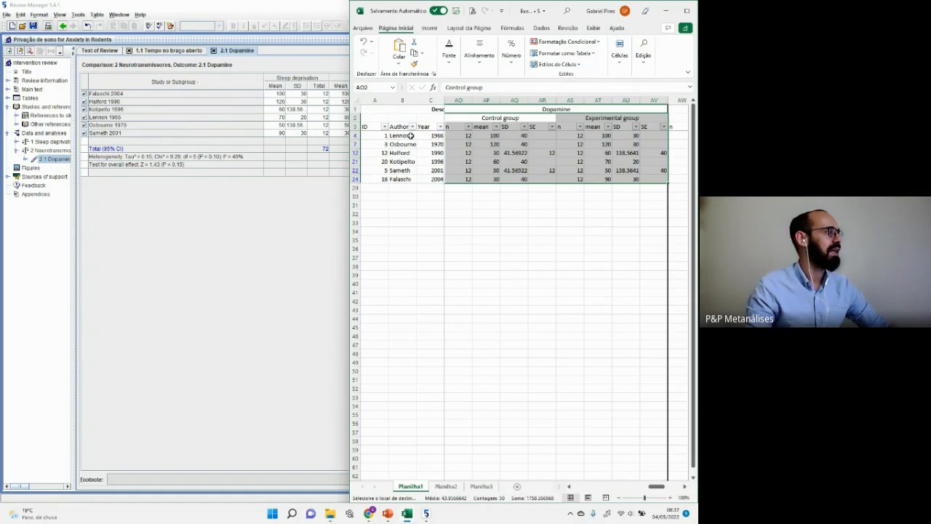
drag(413, 136, 413, 180)
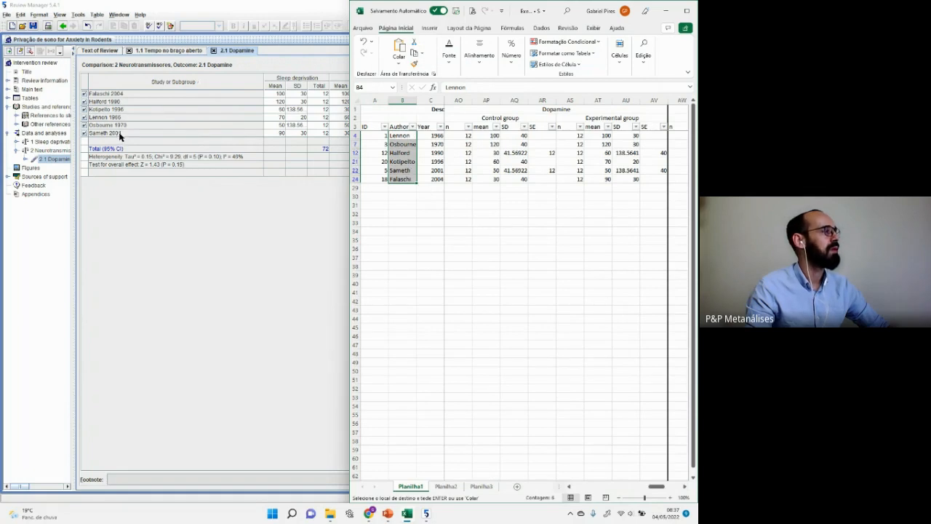
click(411, 137)
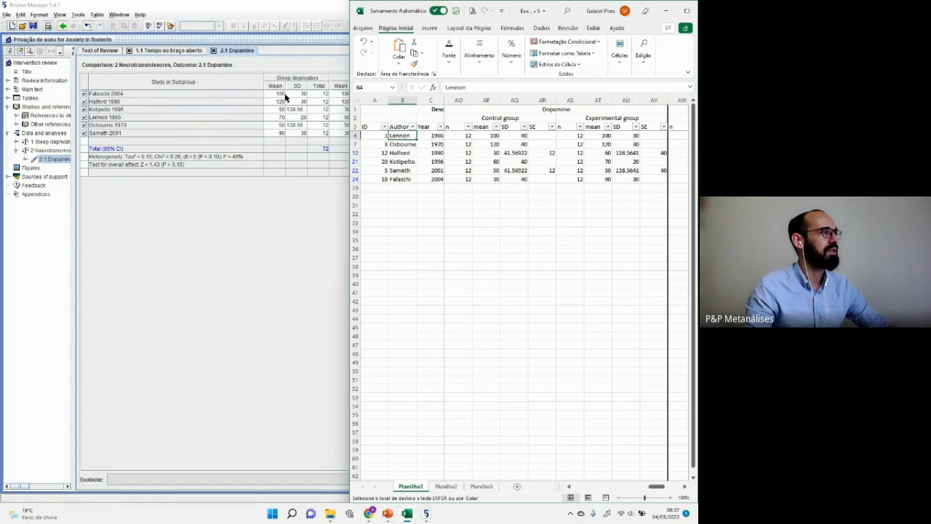
click(235, 210)
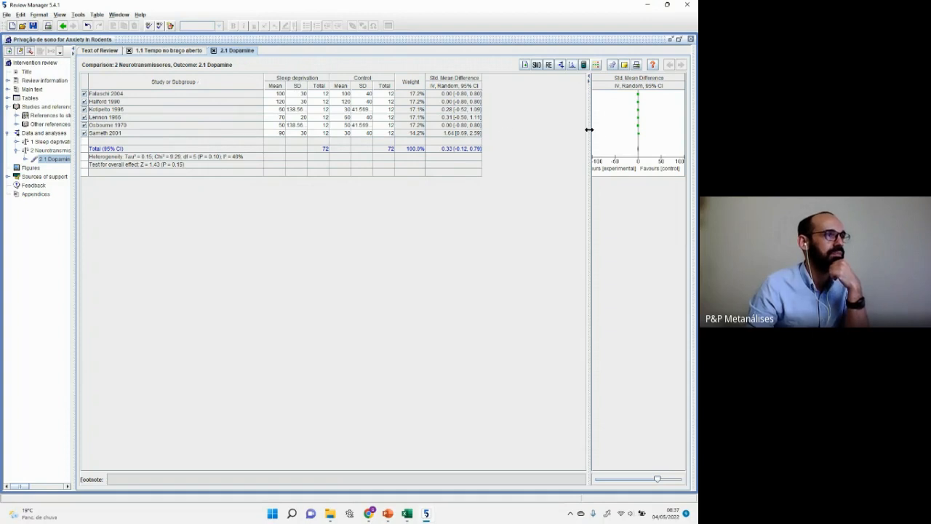
Step: Widen the forest plot panel and narrow the study name column
drag(588, 133, 486, 133)
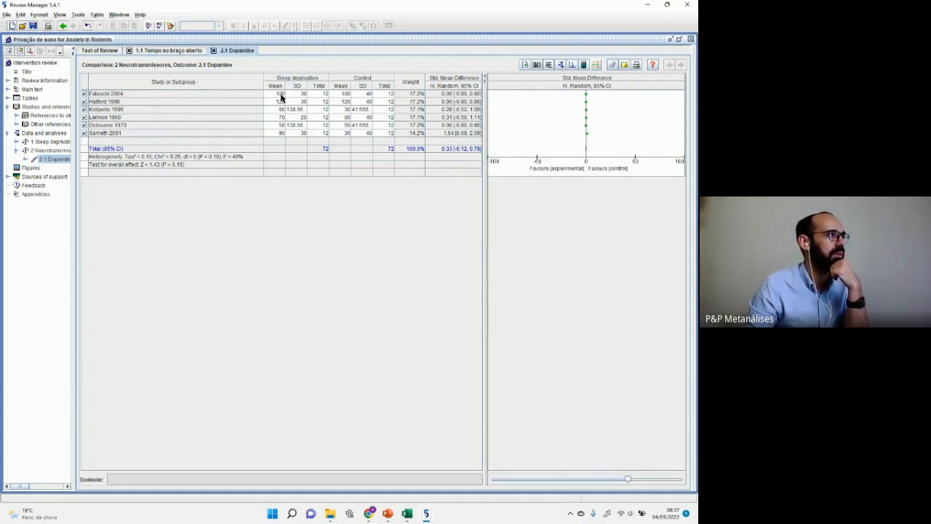
drag(485, 206, 532, 214)
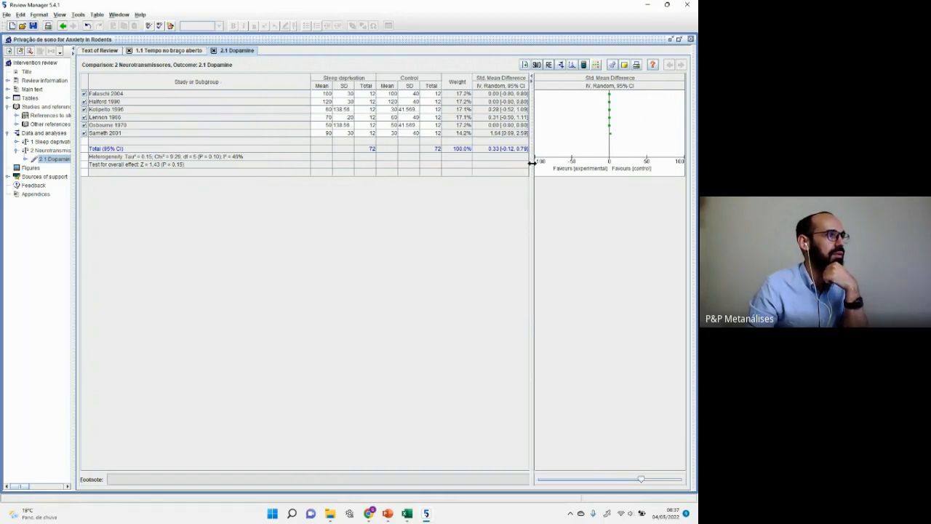
drag(531, 163, 515, 169)
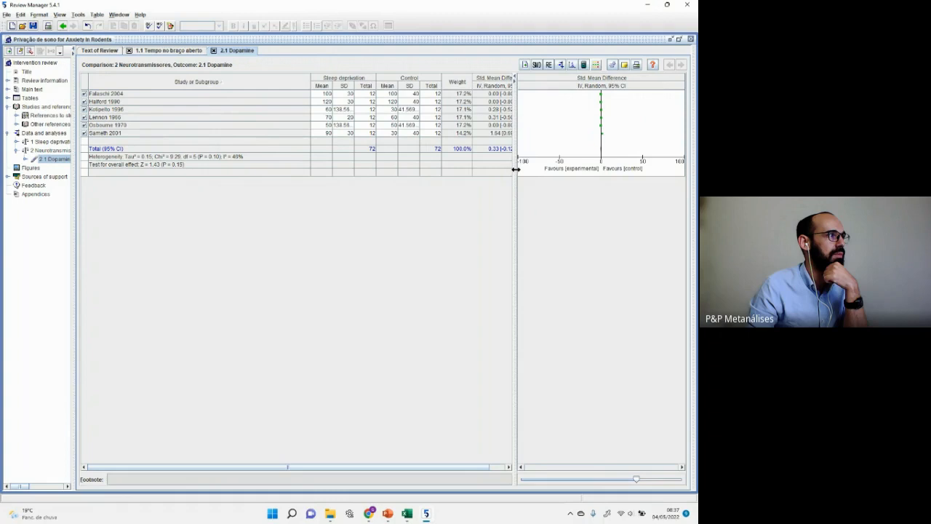
drag(311, 80, 254, 81)
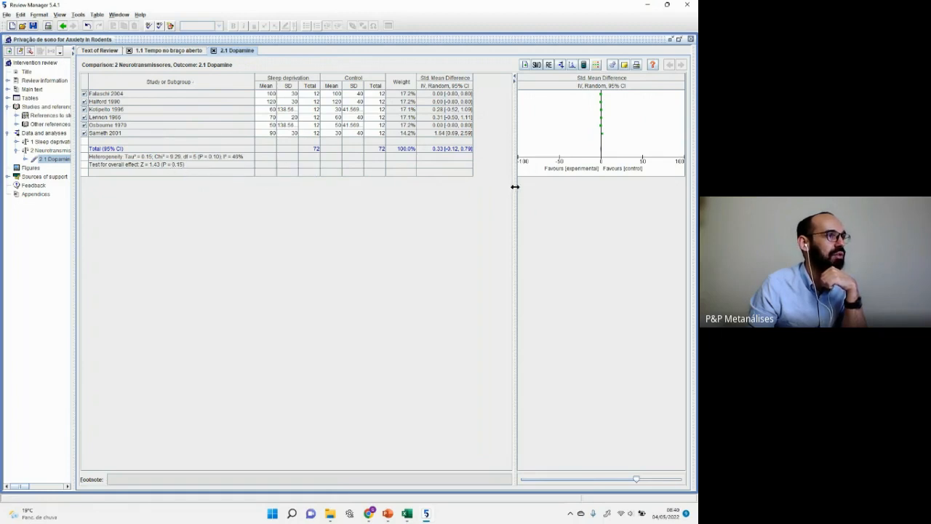
Step: Zoom the forest plot axis to ±4 and fine-tune the panel width
drag(514, 187, 455, 188)
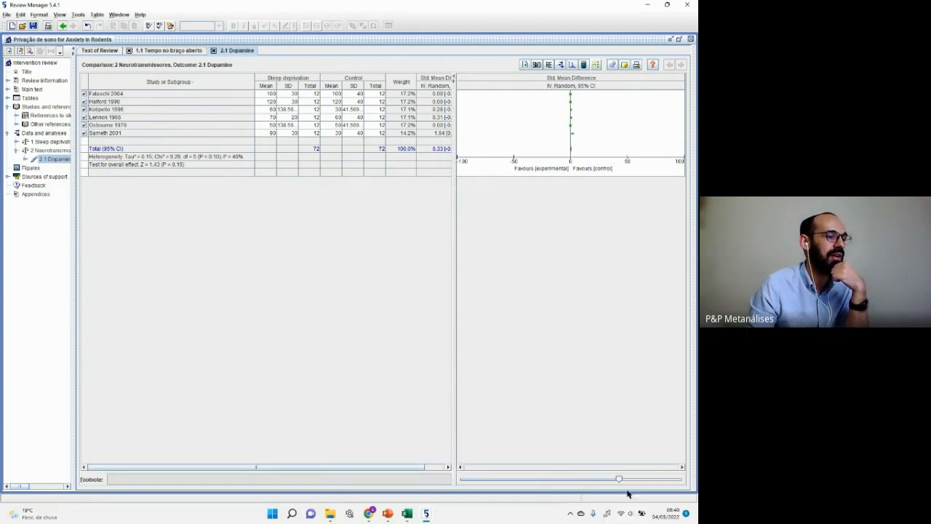
drag(621, 483, 532, 486)
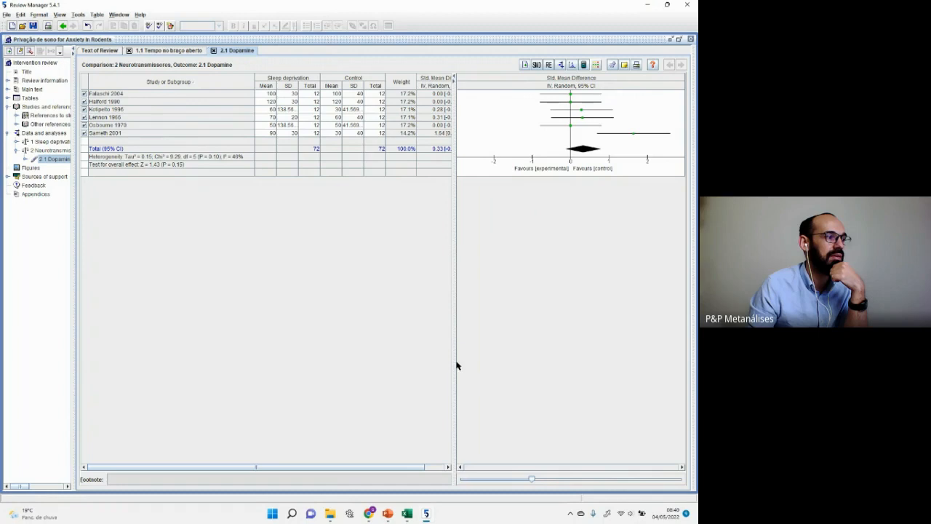
drag(455, 362, 507, 369)
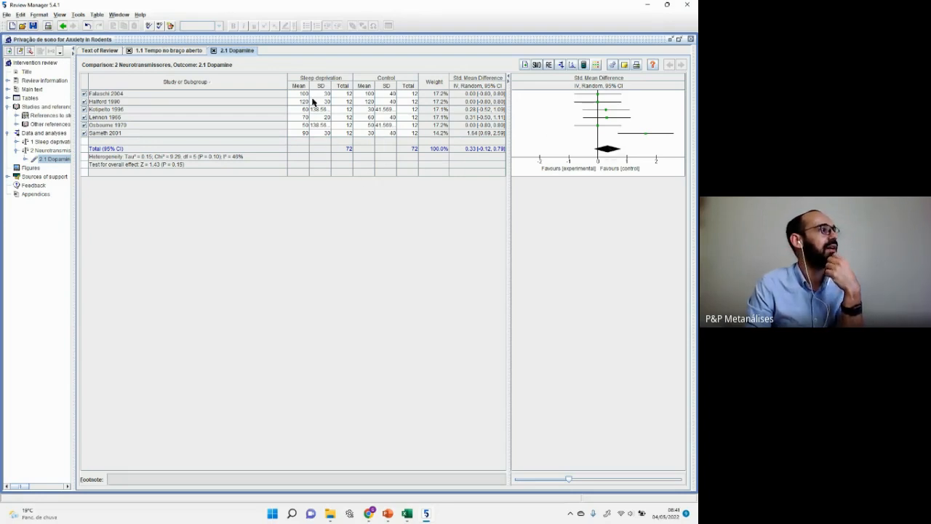
Step: Enter Falaschi 2004 means of 150 (control) and 180 (sleep deprivation), and Halford 1990 mean 200
click(369, 95)
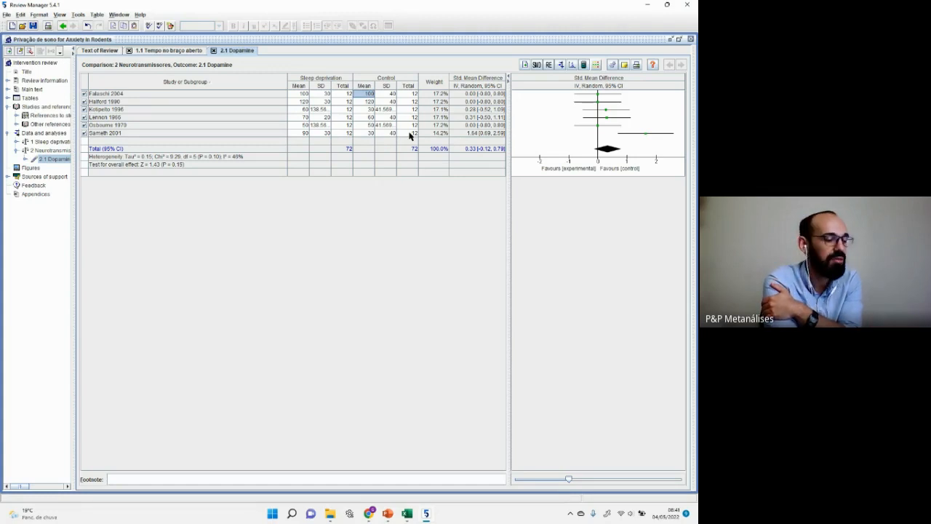
text(150)
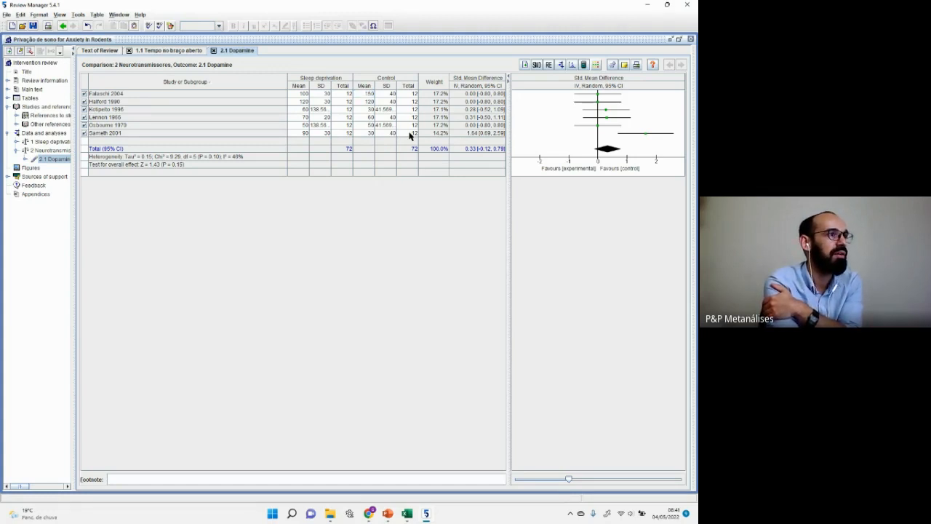
key(Return)
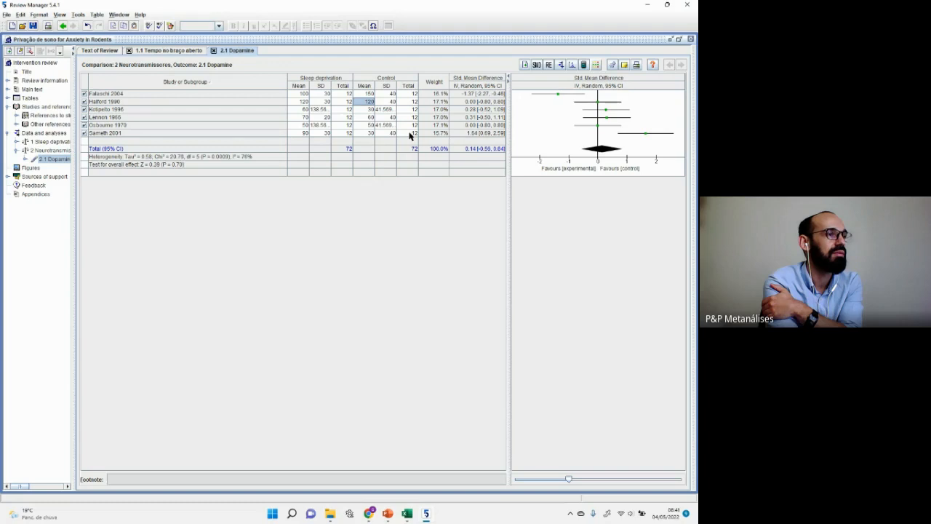
key(Up)
key(Left)
key(Left)
key(Left)
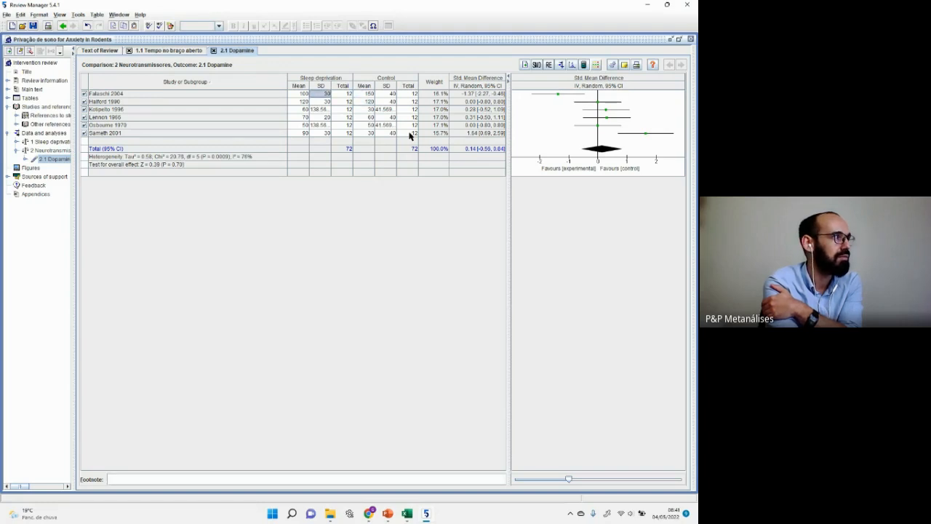
text(180)
key(Return)
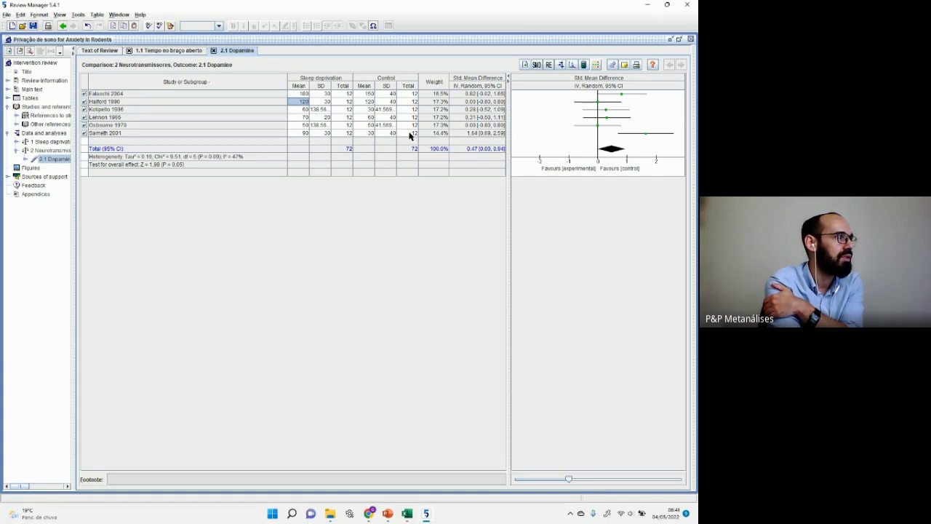
text(200)
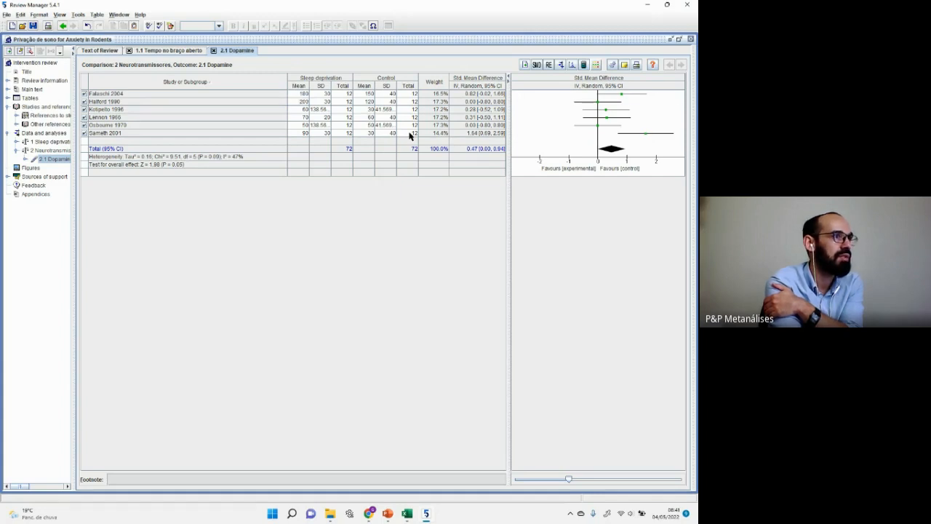
key(Return)
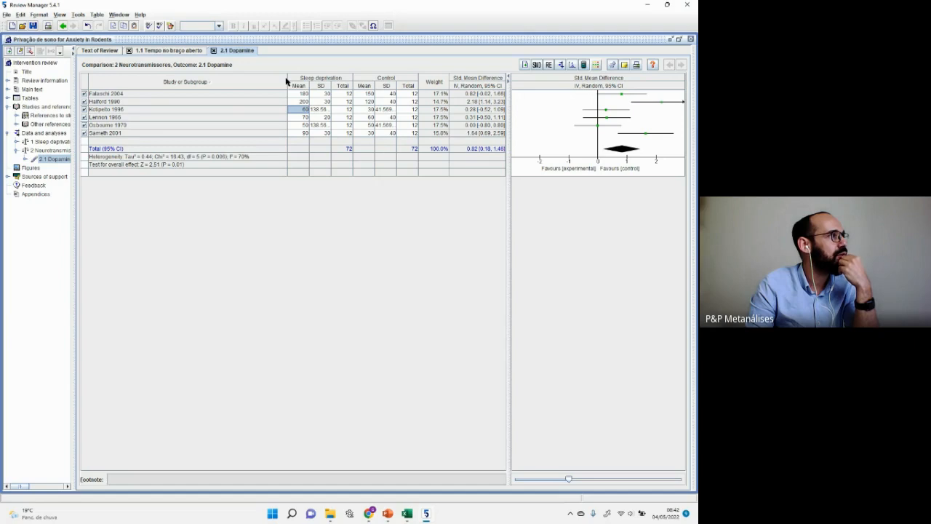
drag(287, 81, 255, 80)
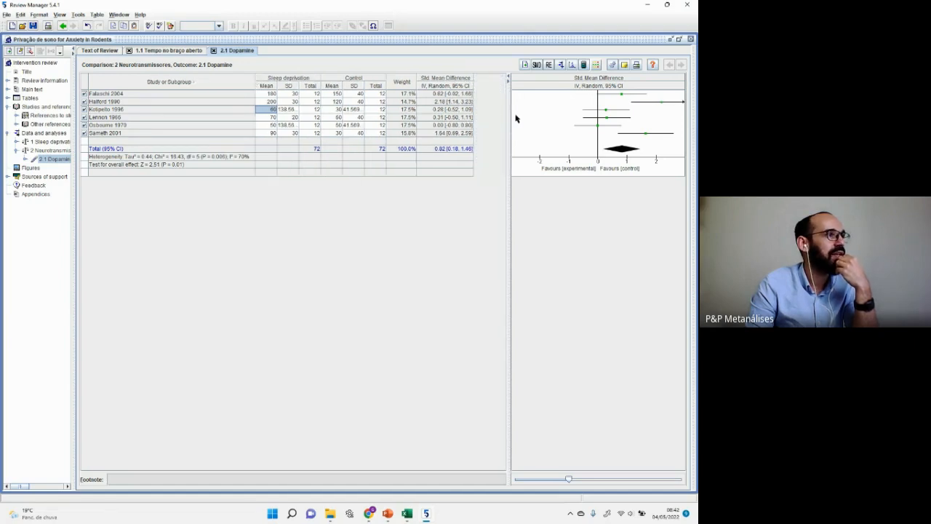
drag(508, 118, 481, 125)
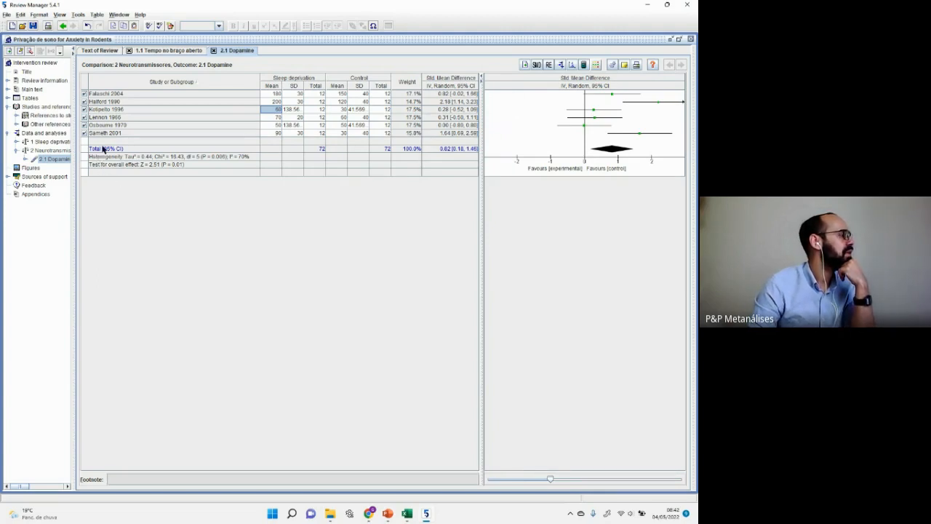
click(100, 95)
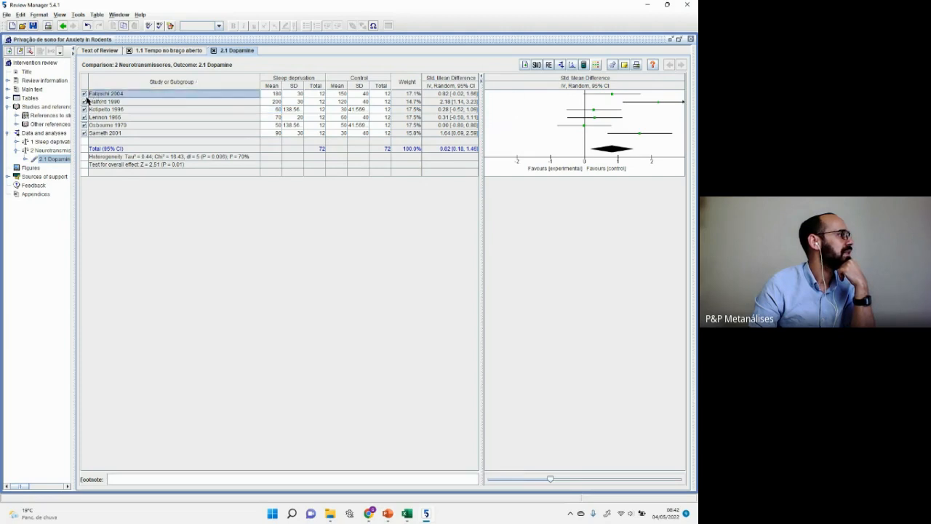
click(84, 95)
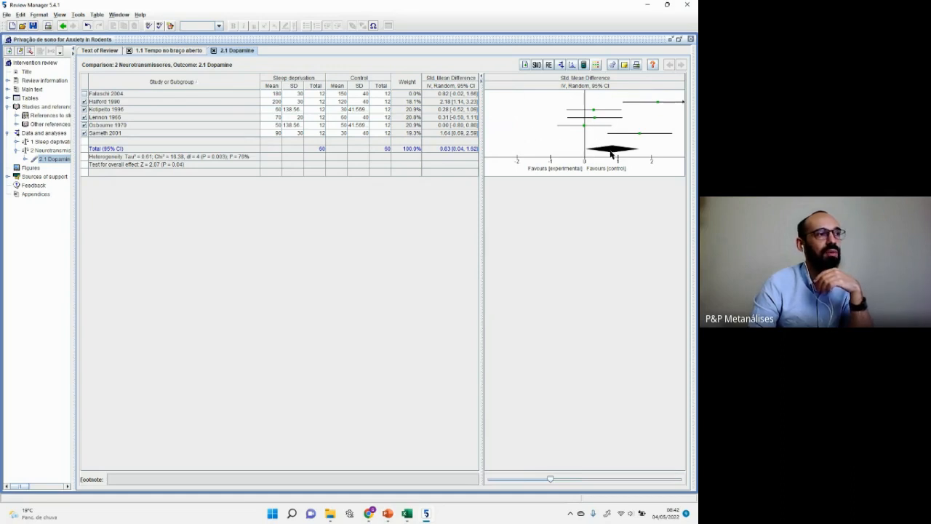
click(85, 94)
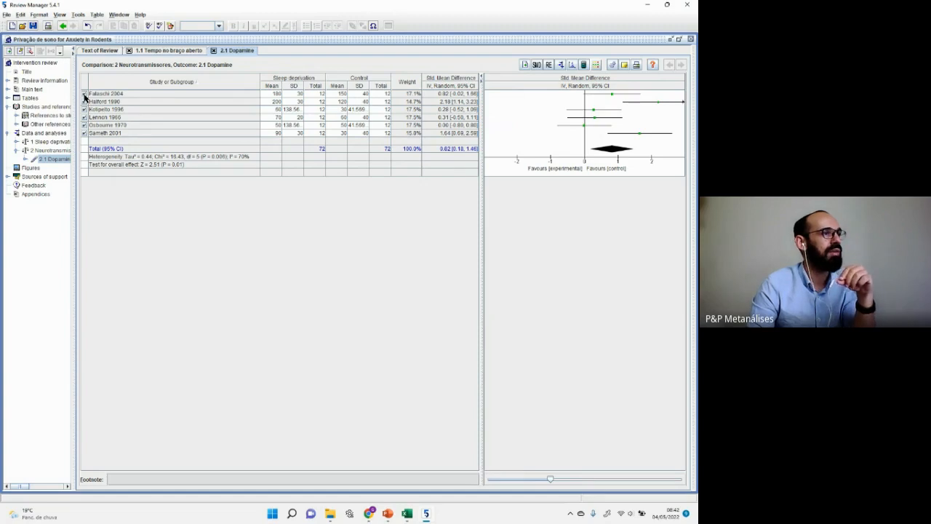
click(84, 94)
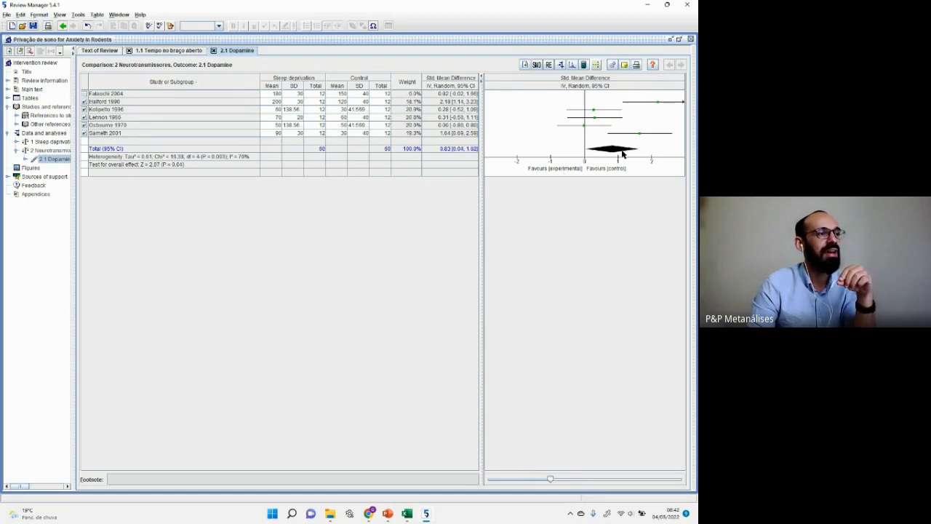
click(84, 94)
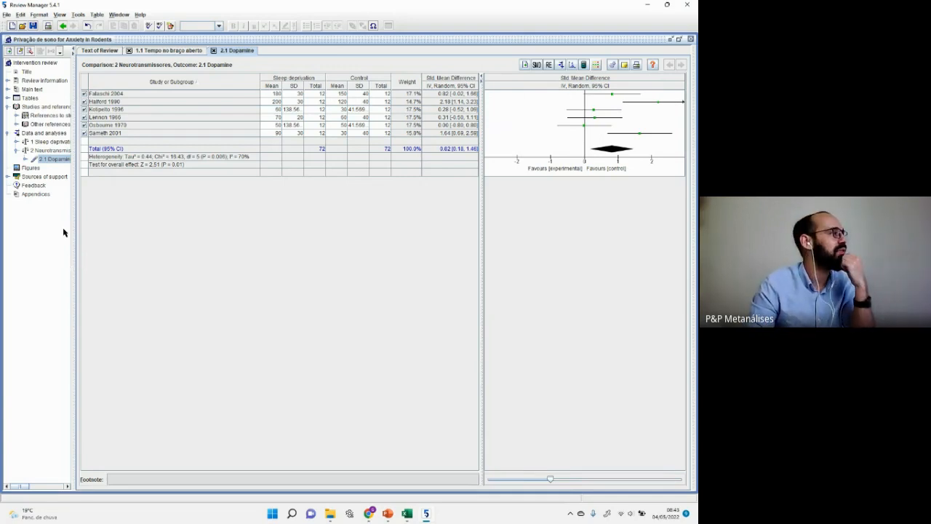
click(85, 109)
click(84, 109)
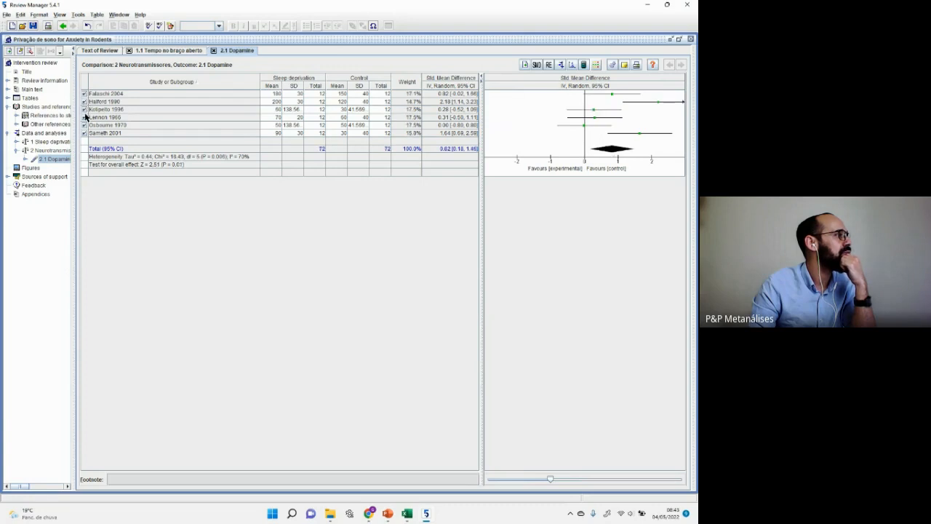
click(84, 117)
click(85, 125)
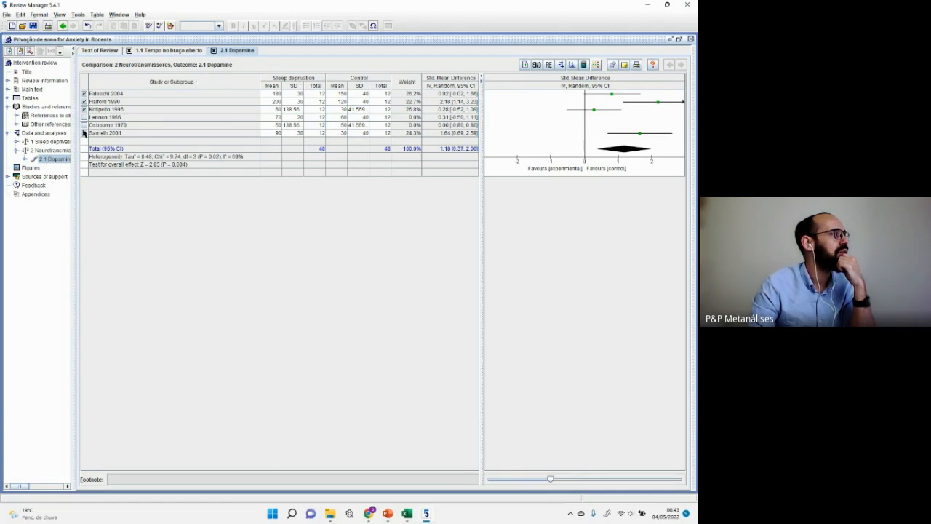
click(85, 125)
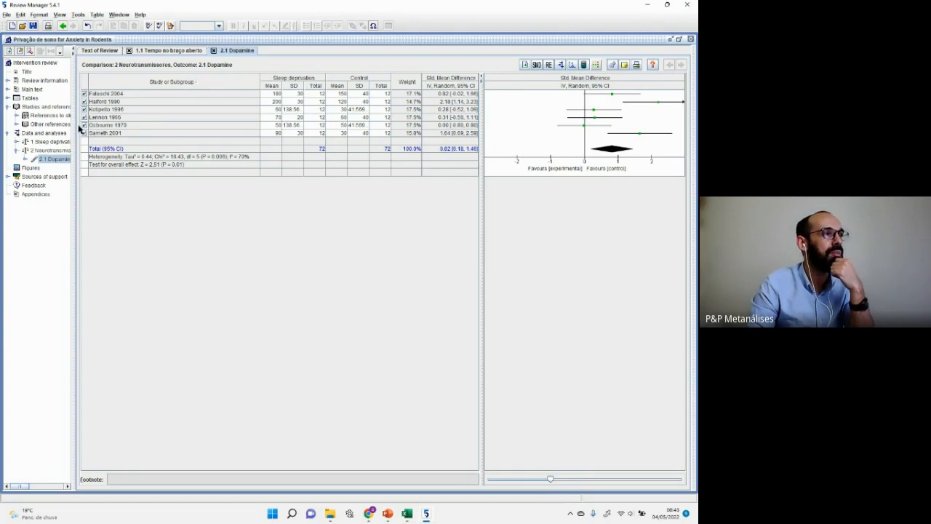
click(537, 65)
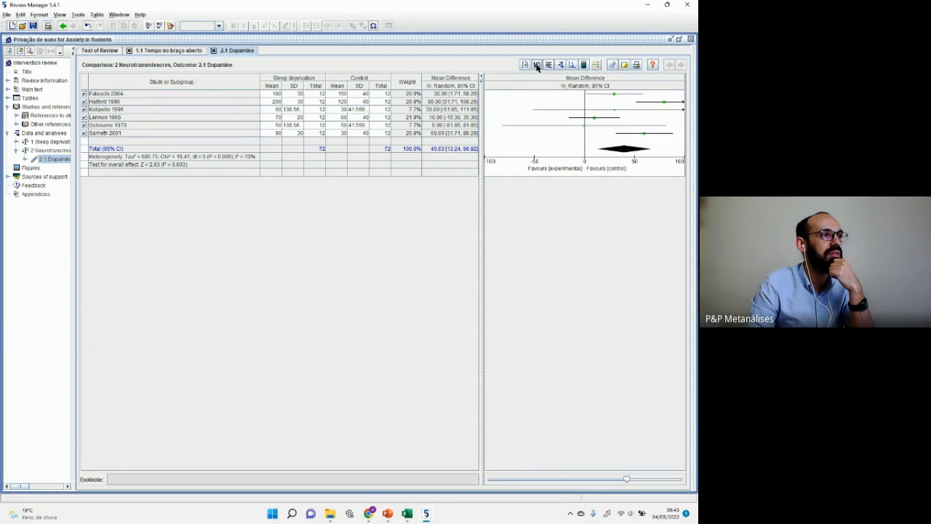
click(536, 65)
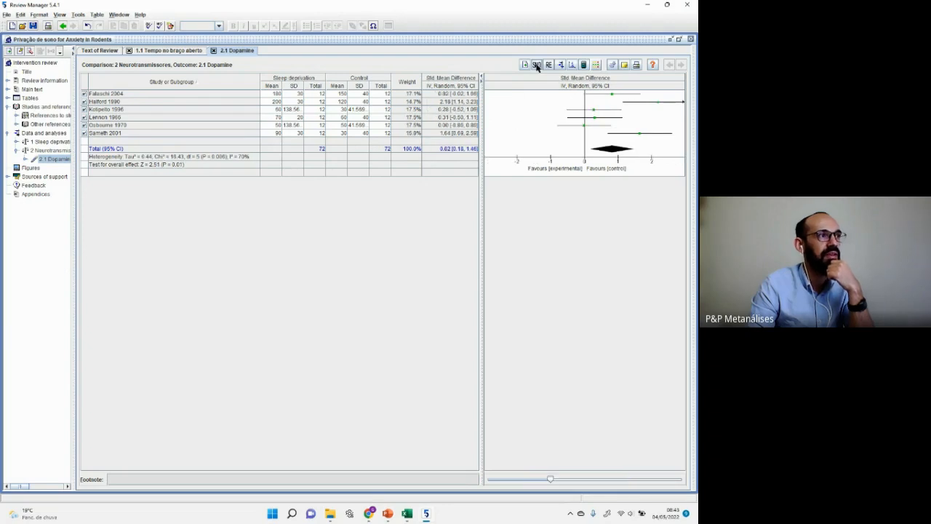
click(537, 65)
click(536, 65)
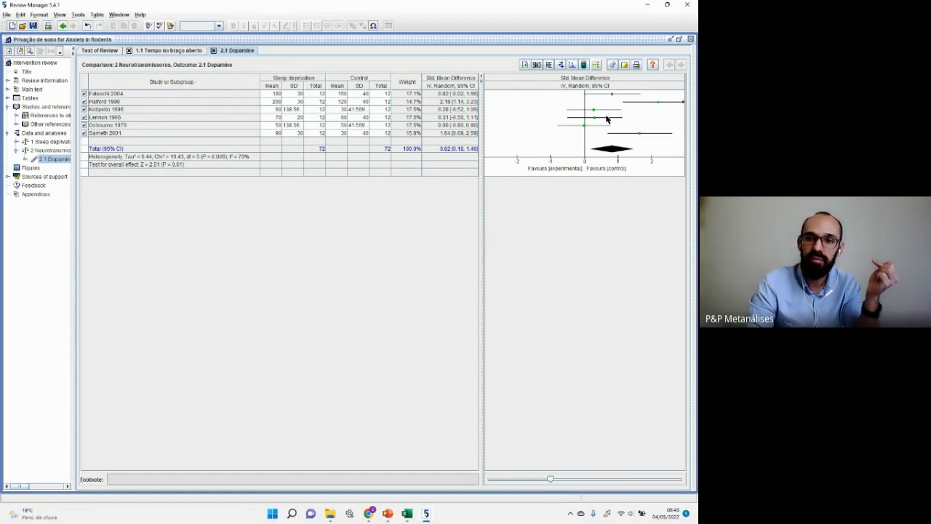
click(536, 65)
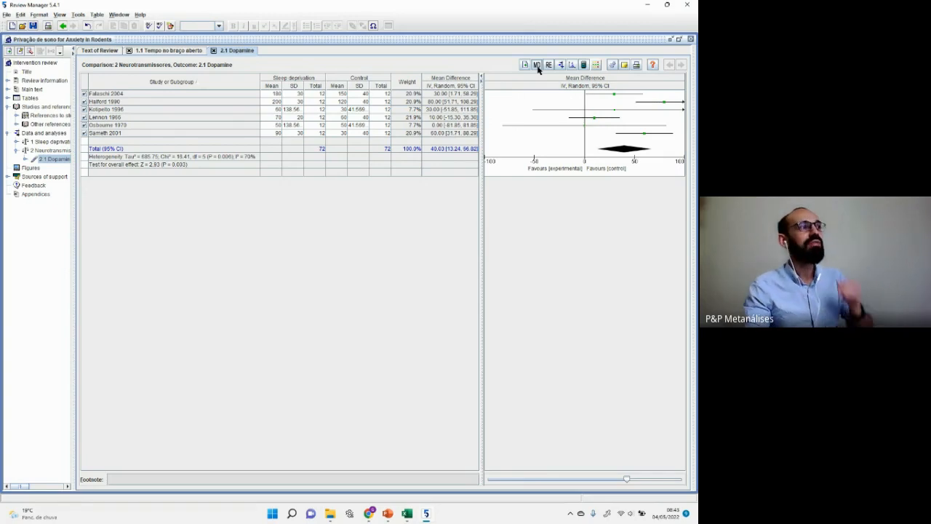
click(537, 66)
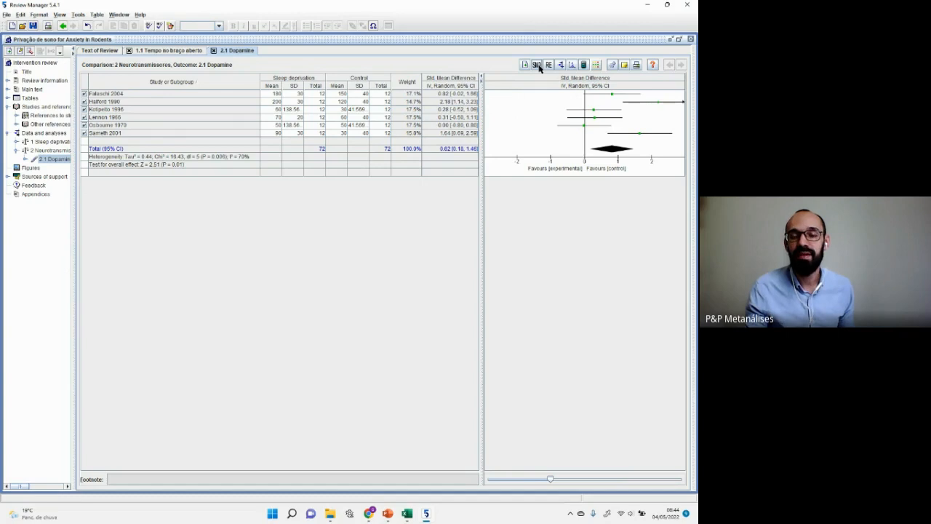
click(537, 65)
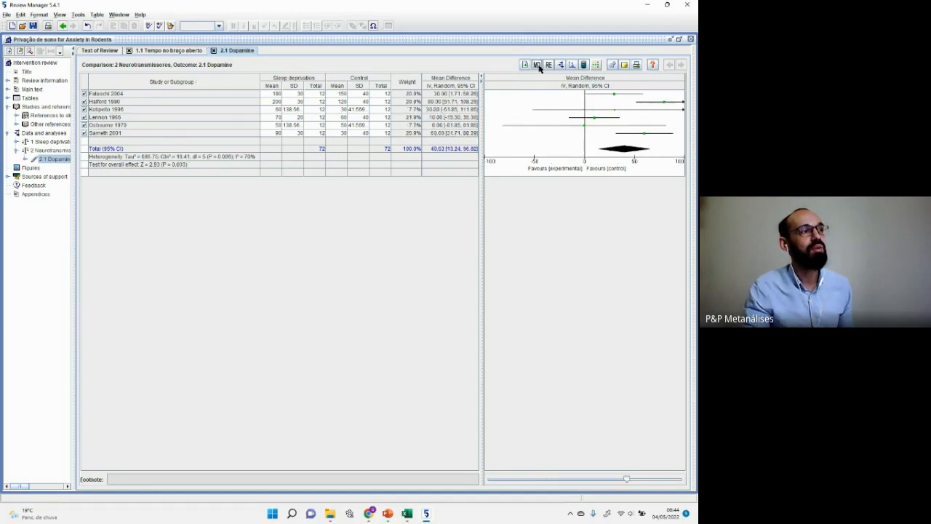
click(538, 66)
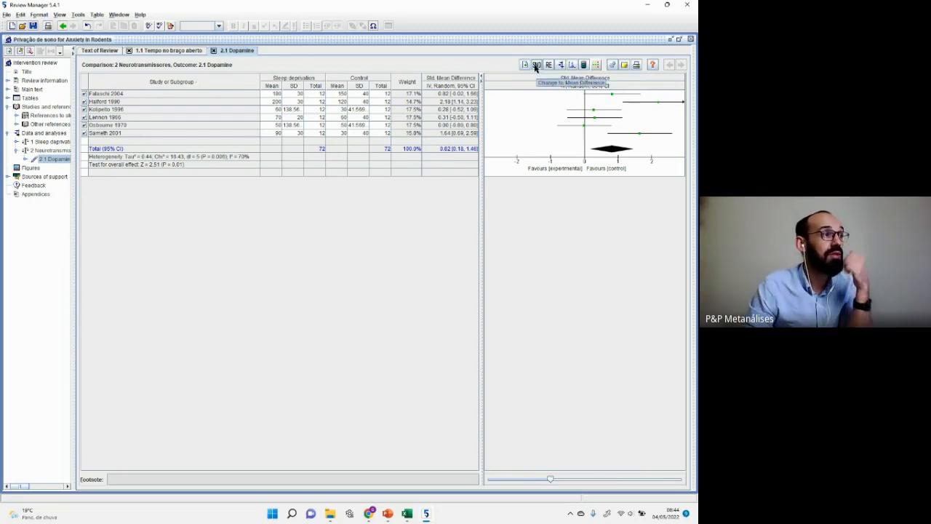
click(537, 66)
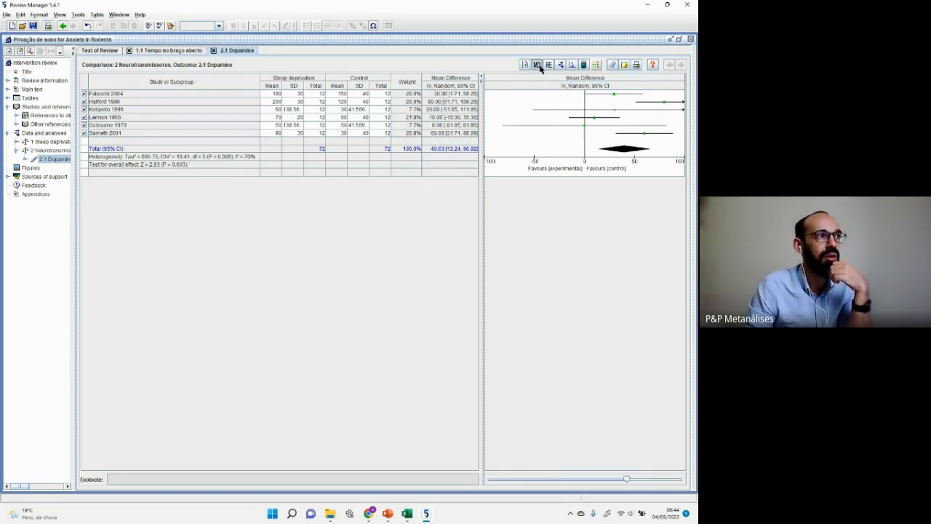
click(538, 67)
click(539, 67)
click(539, 67)
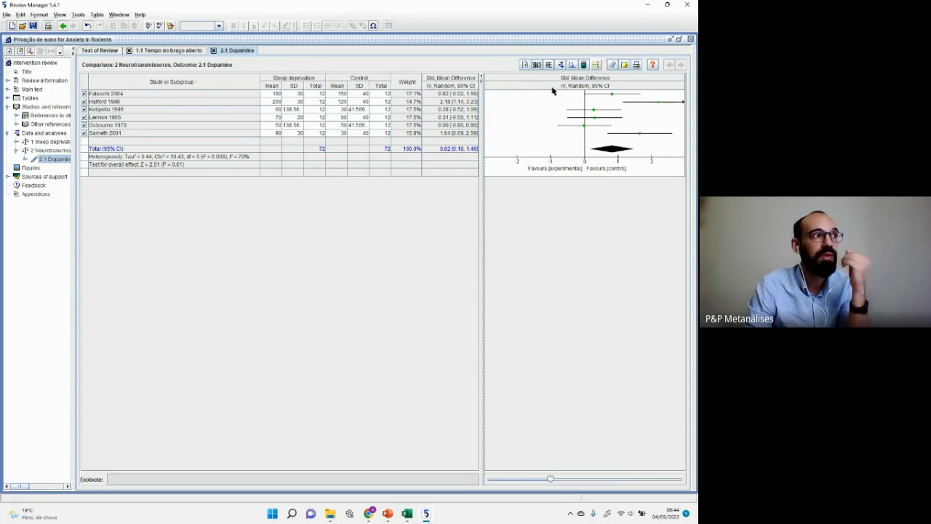
Step: Set the Dopamine analysis to fixed effect (SMD 0.73 [0.38, 1.08]) and preview its forest plot
click(549, 65)
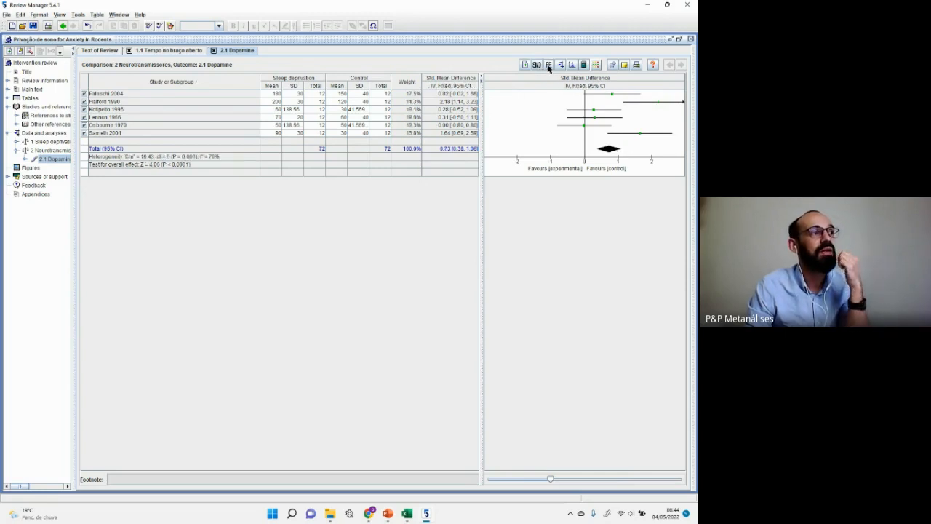
click(549, 66)
click(550, 66)
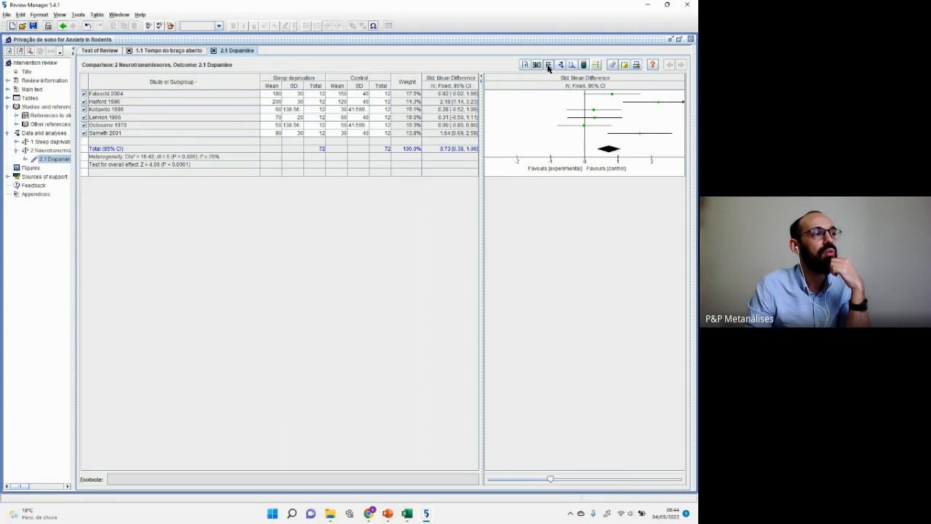
click(549, 66)
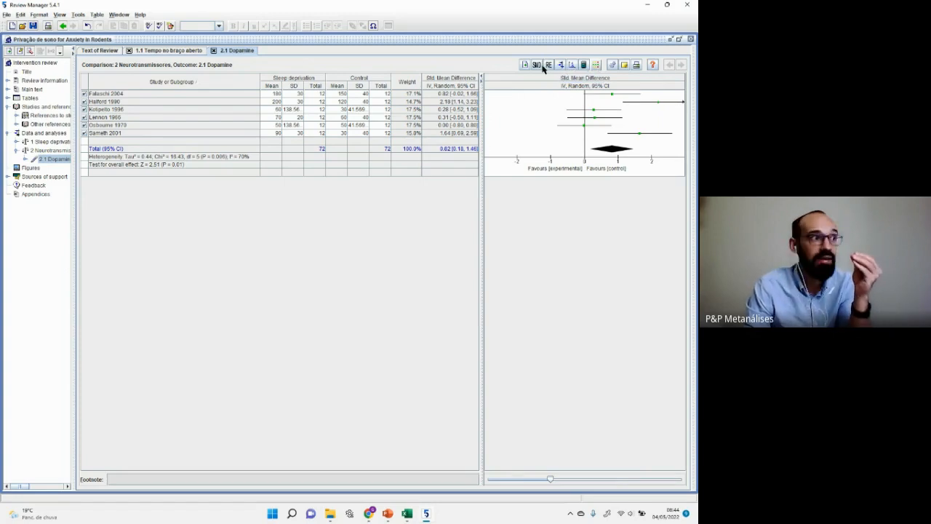
click(547, 67)
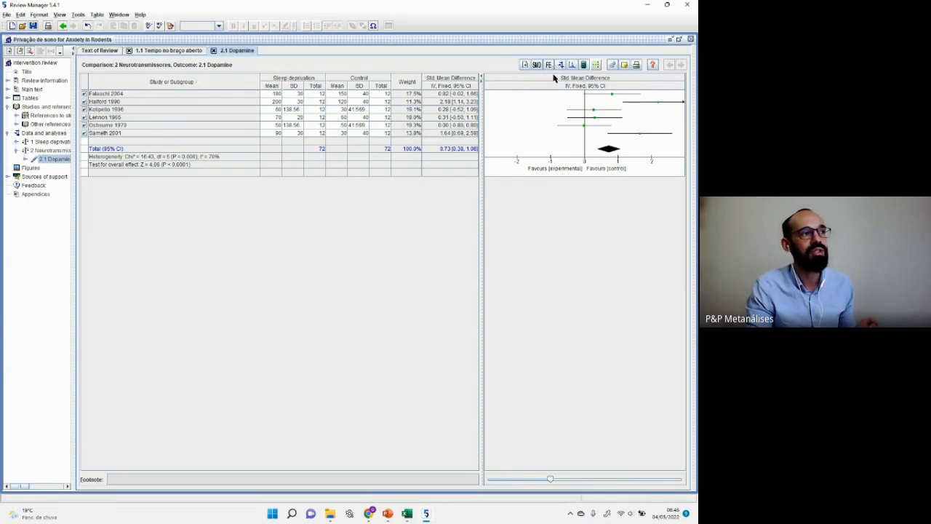
click(549, 66)
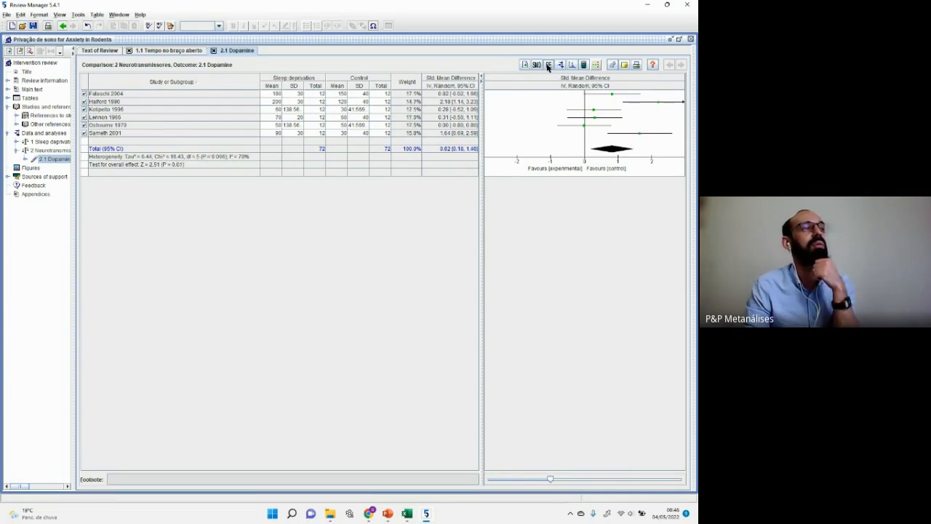
click(548, 65)
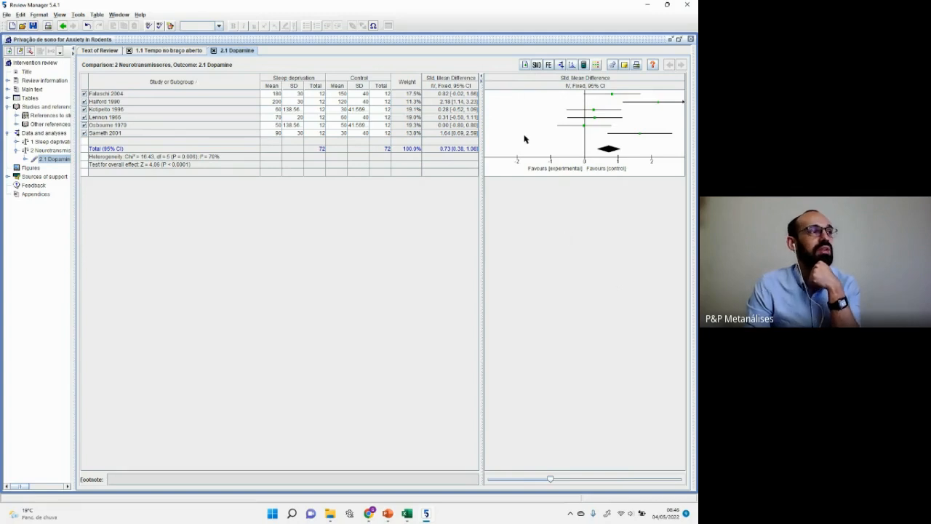
click(561, 66)
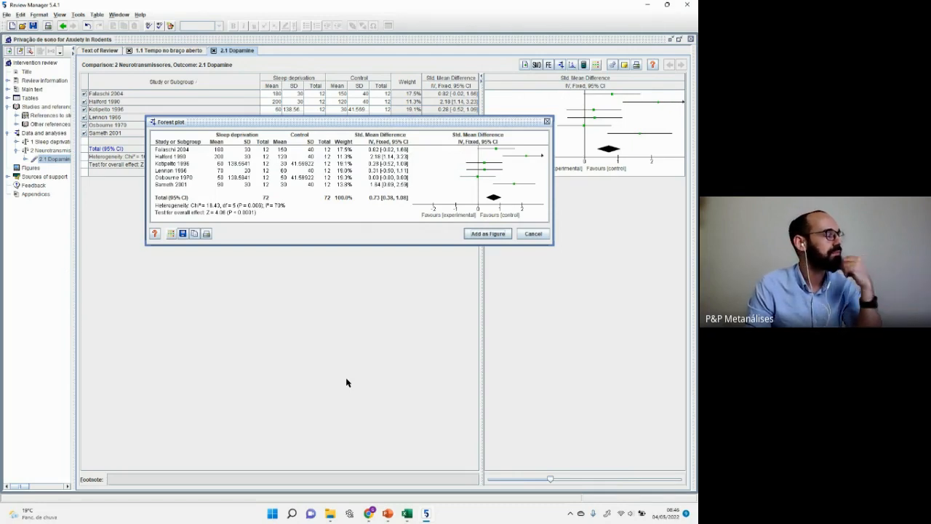
Step: Exclude Falaschi 2004, Halford 1990 and Kotipelto 1996 and preview the remaining studies' forest plot
click(535, 234)
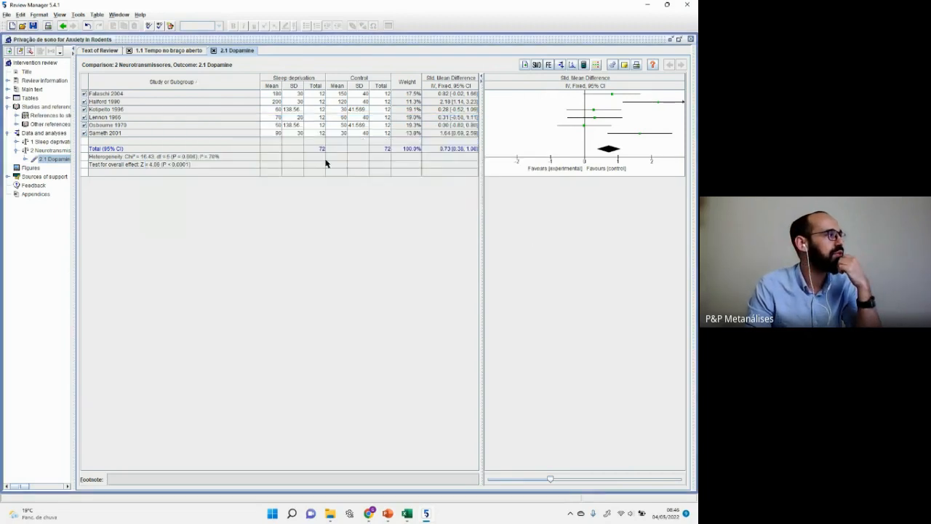
click(84, 93)
click(84, 102)
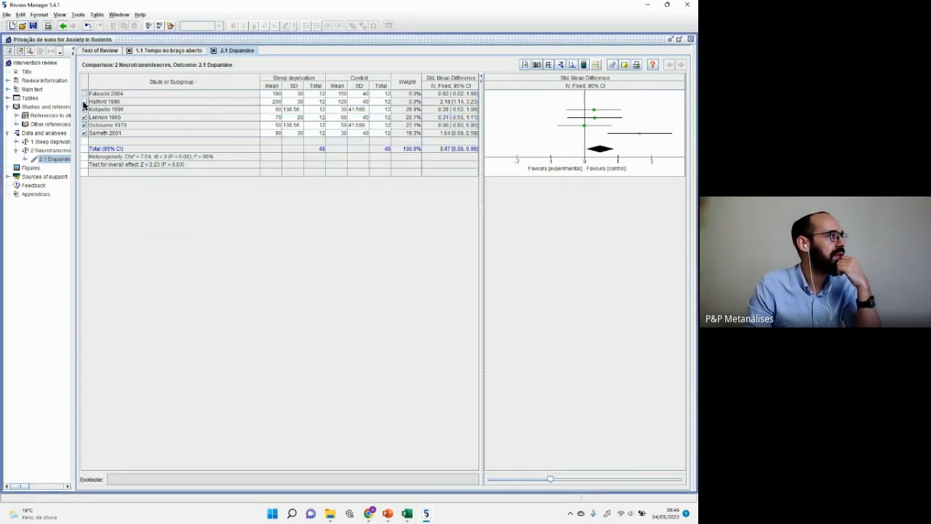
click(84, 109)
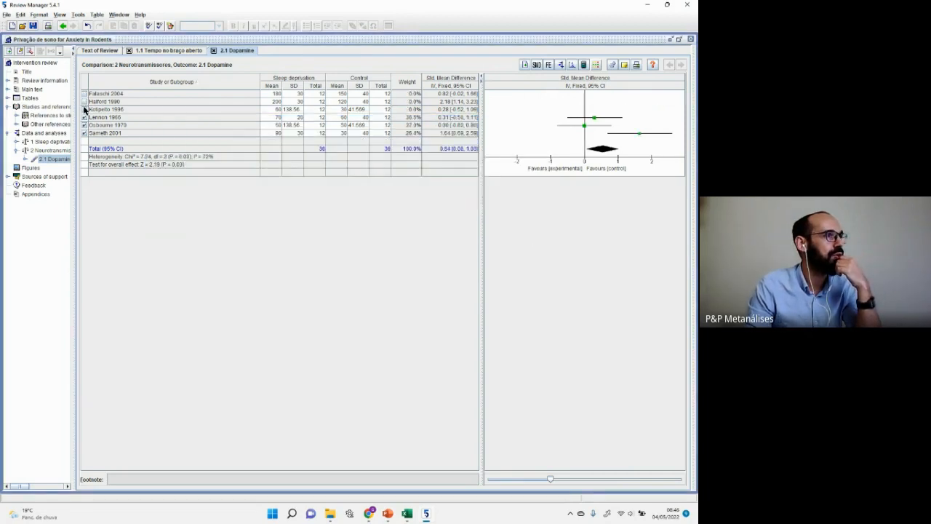
click(560, 64)
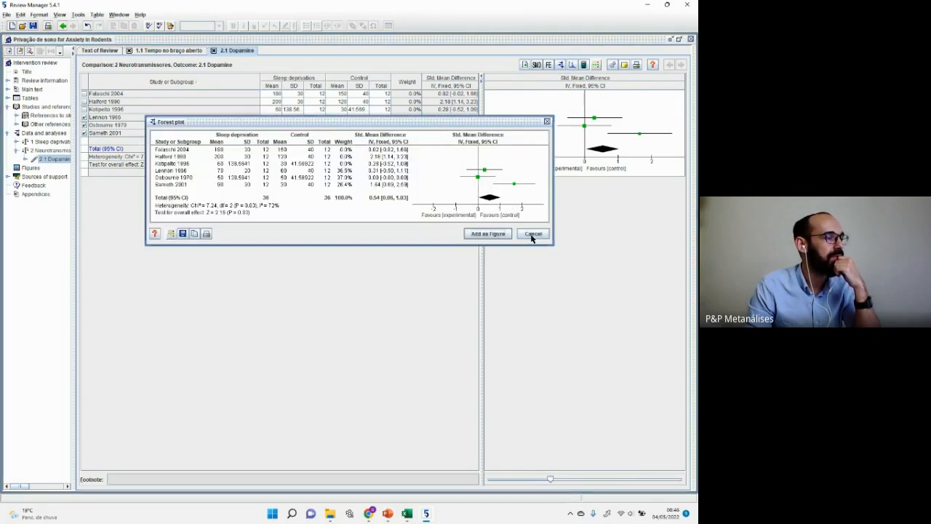
click(532, 234)
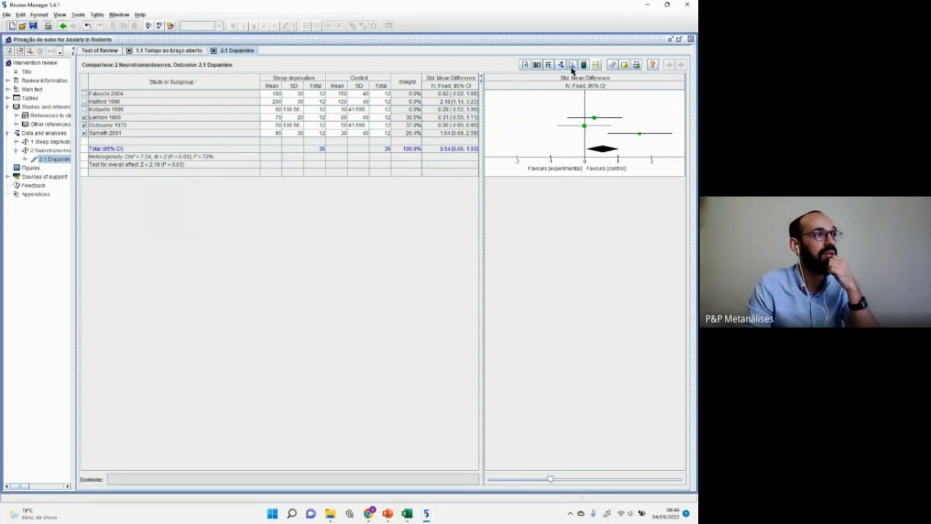
Step: Re-include Falaschi 2004, Halford 1990 and Kotipelto 1996 in the analysis
click(85, 93)
click(84, 101)
click(85, 110)
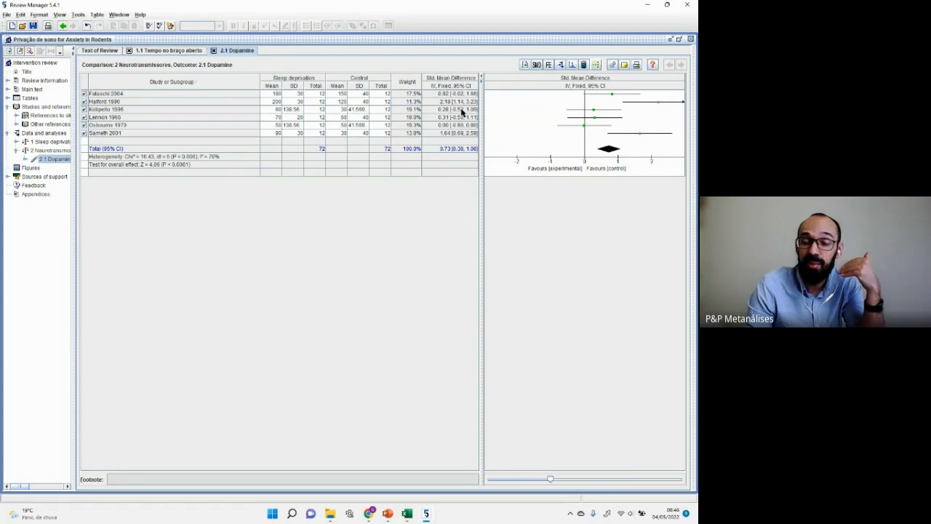
click(572, 66)
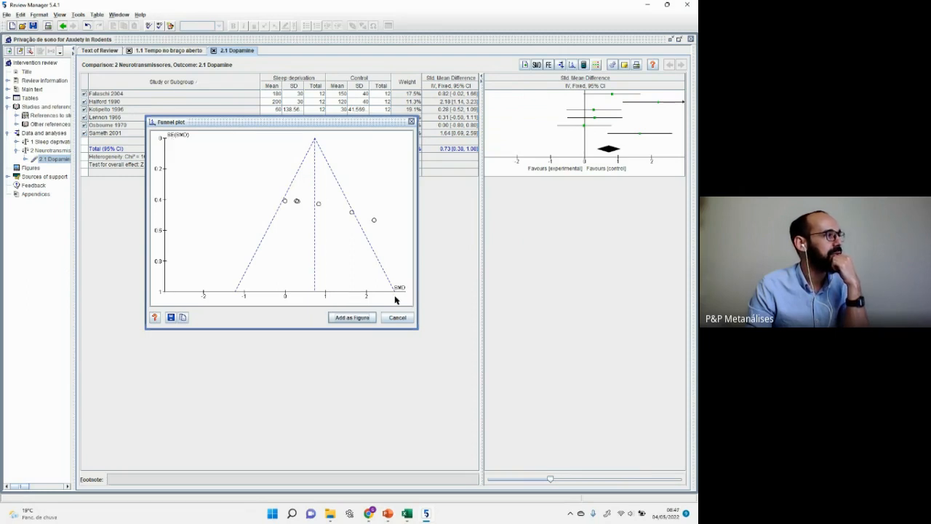
click(410, 122)
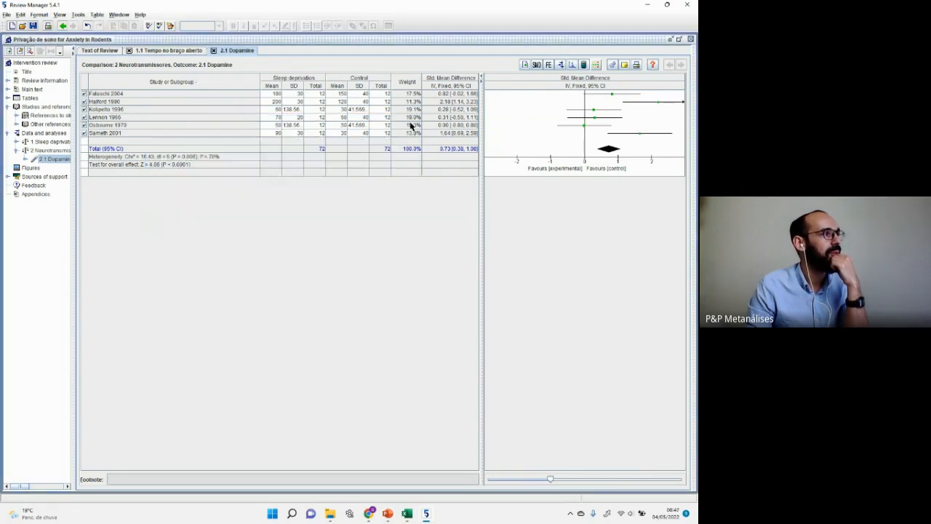